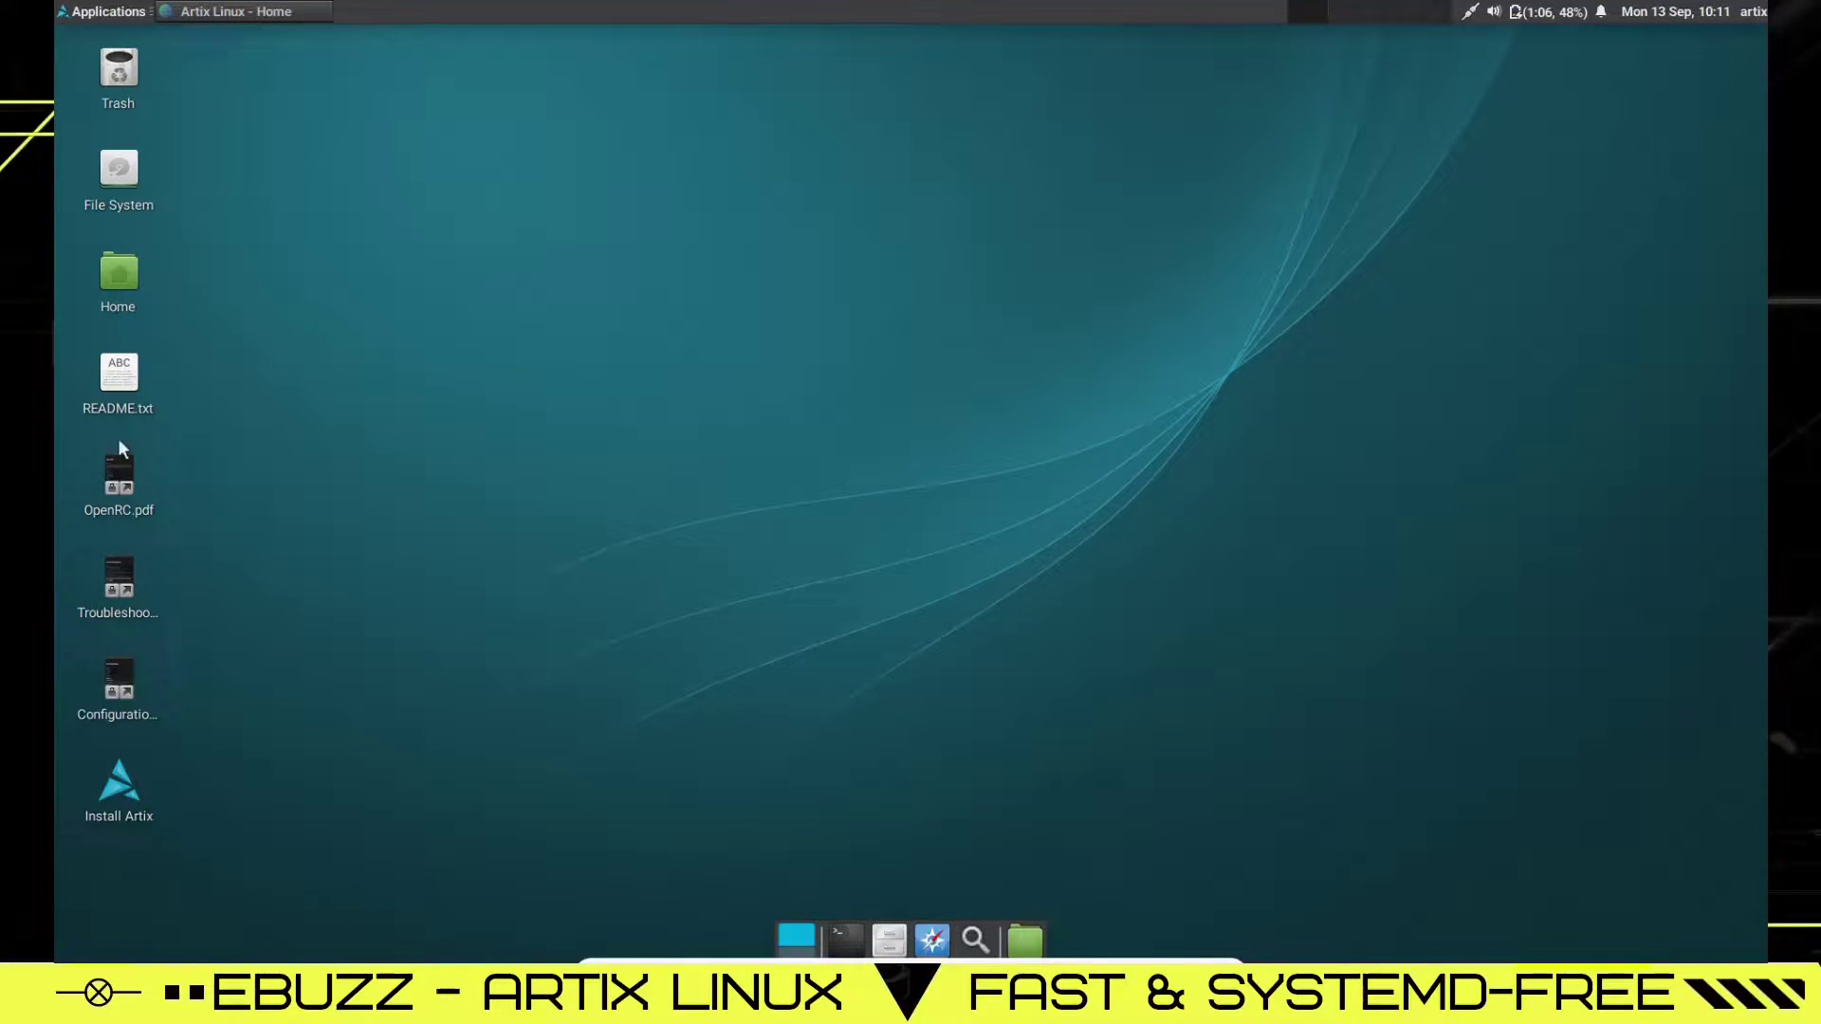
# Step: Open the Applications menu, then close it again without choosing anything
pyautogui.click(81, 11)
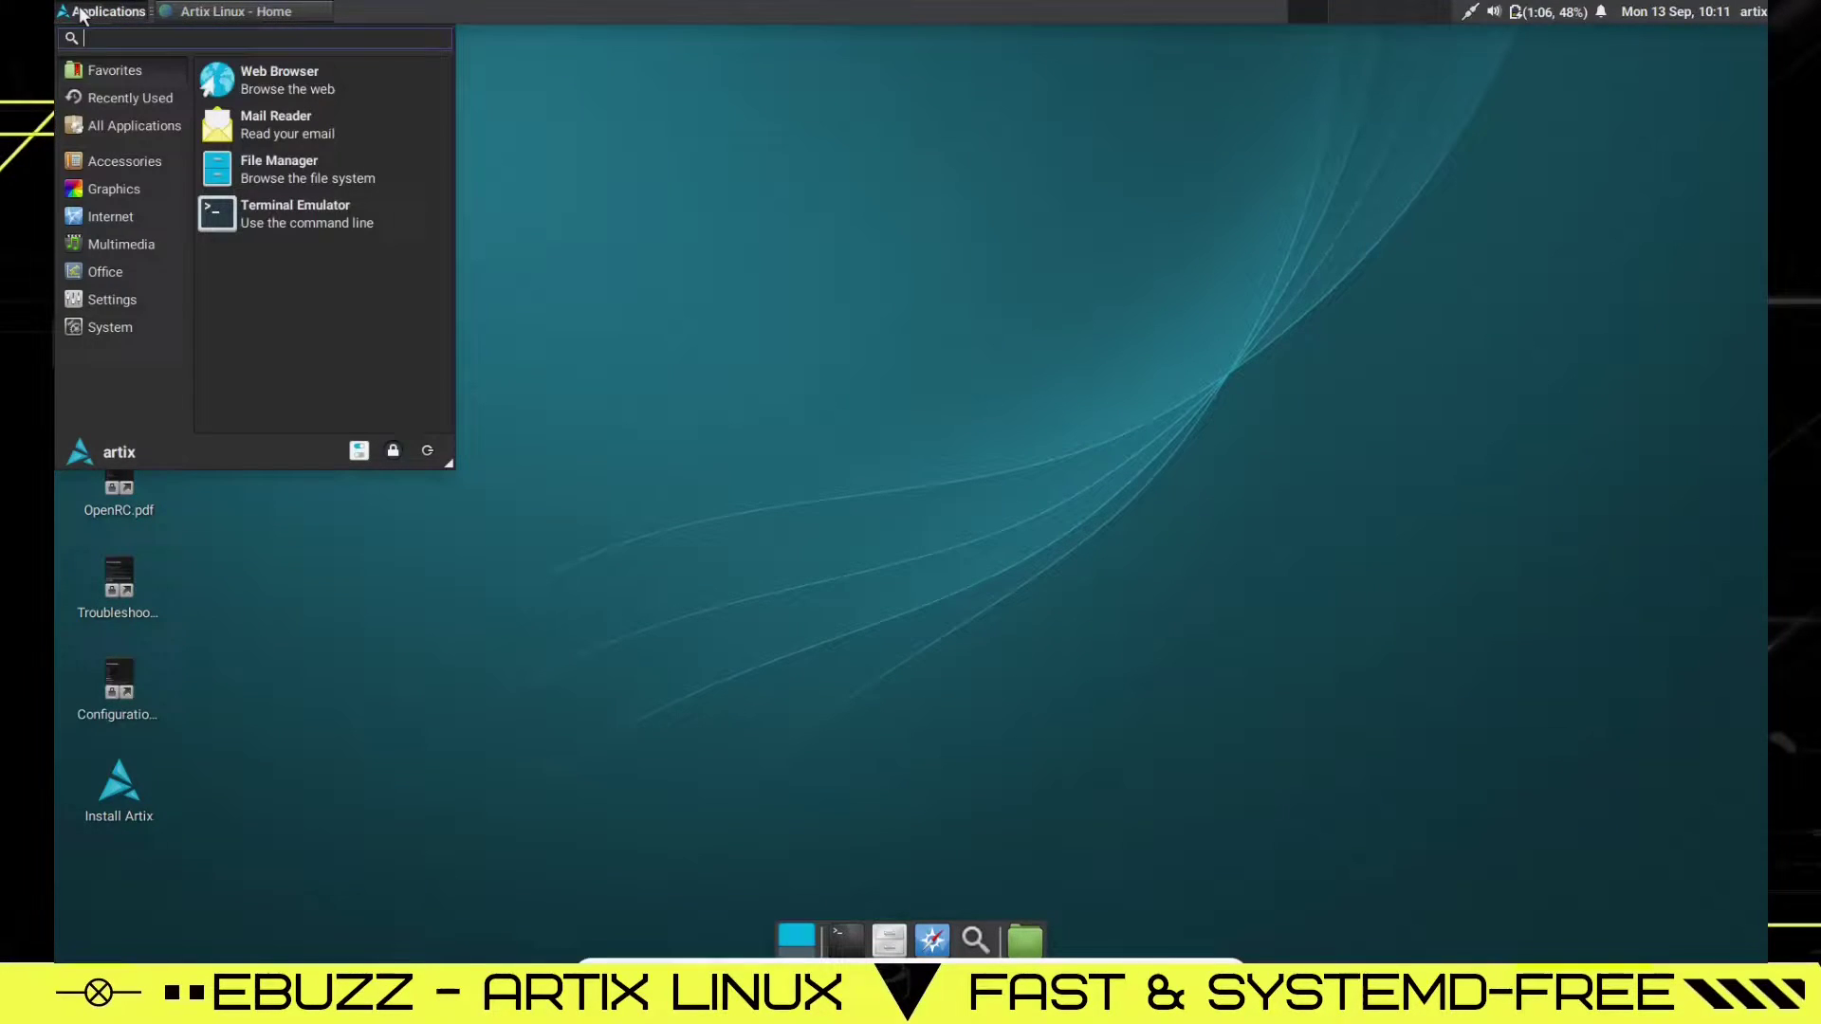
pyautogui.click(82, 11)
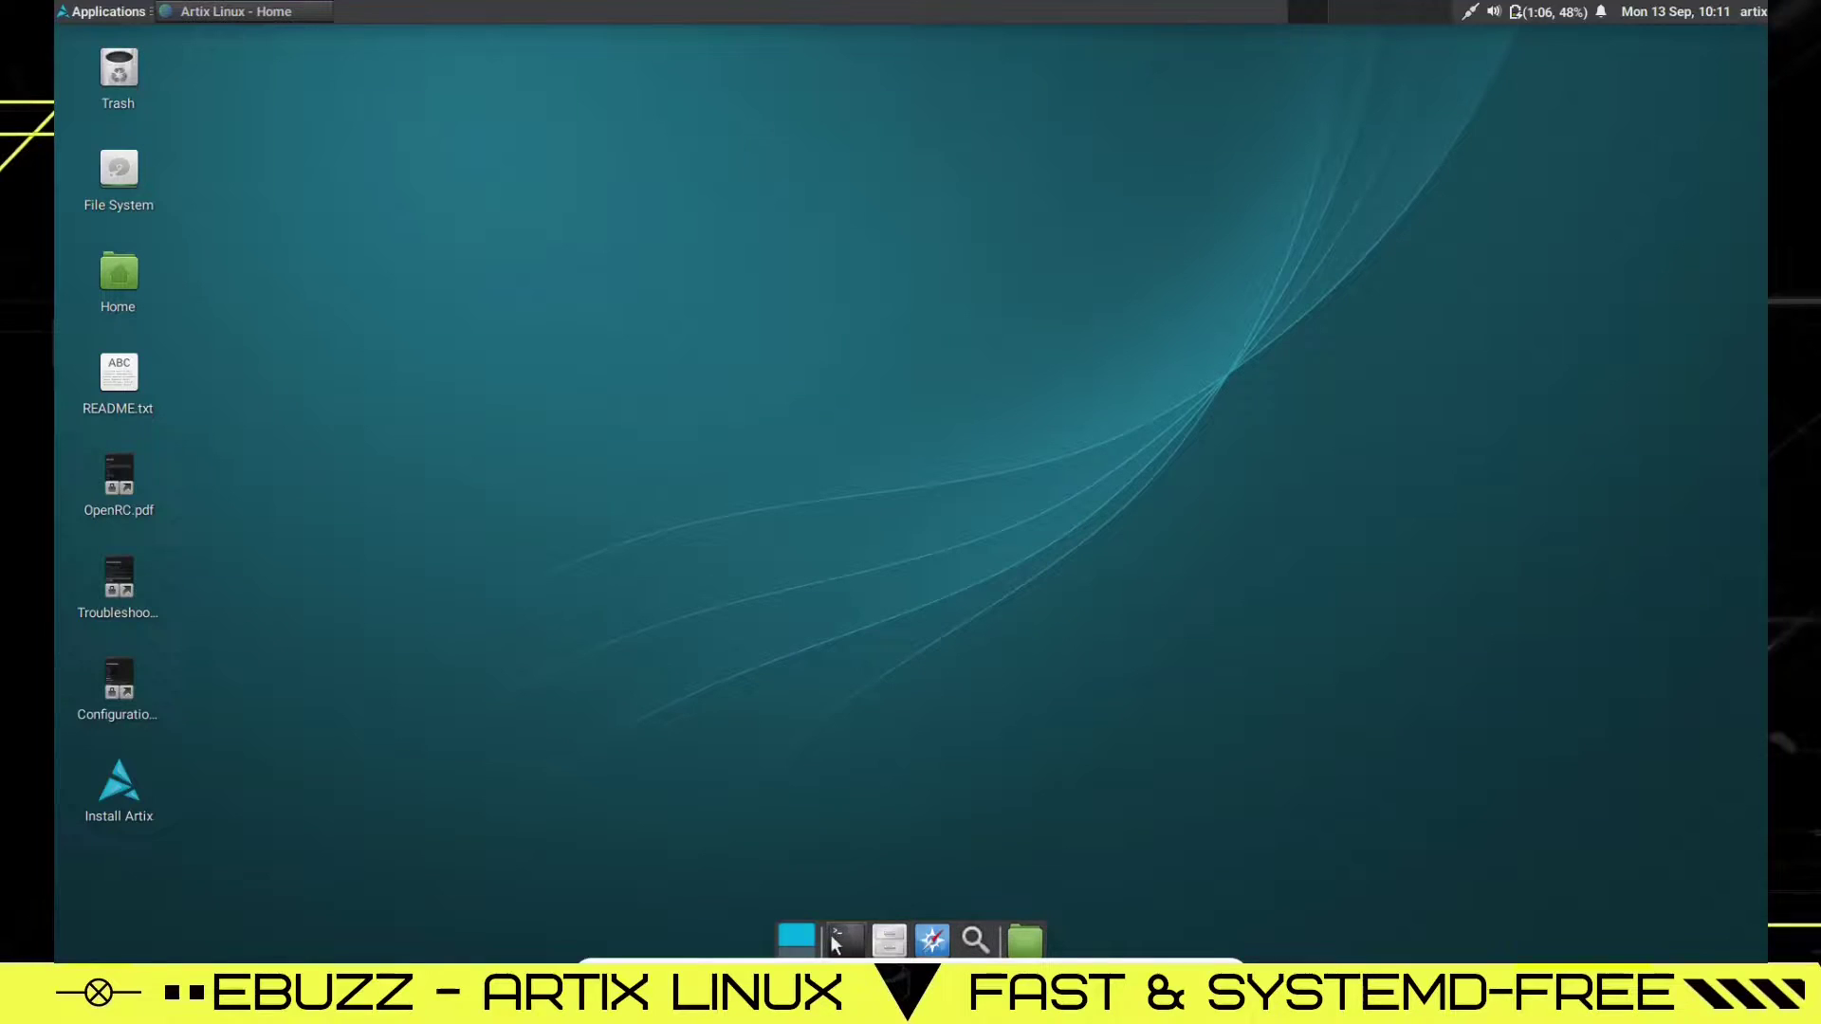
pyautogui.click(254, 11)
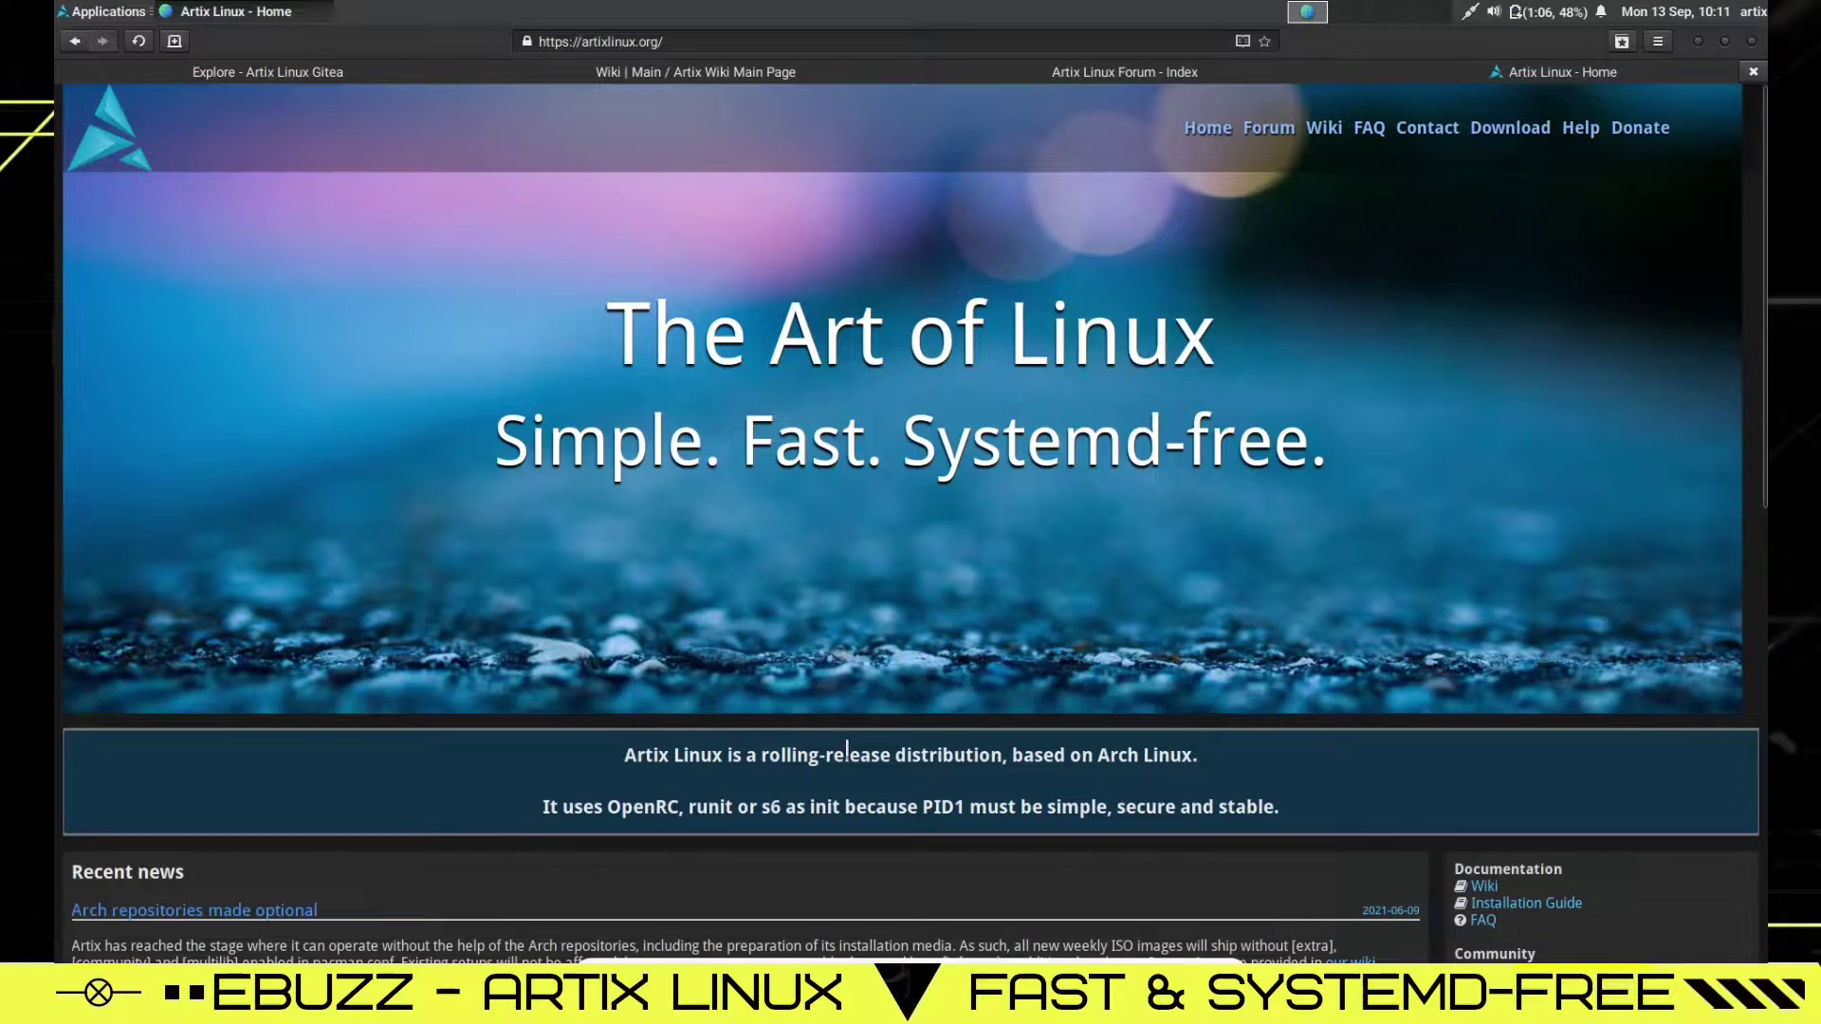
pyautogui.moveTo(1759, 387); pyautogui.dragTo(1749, 480)
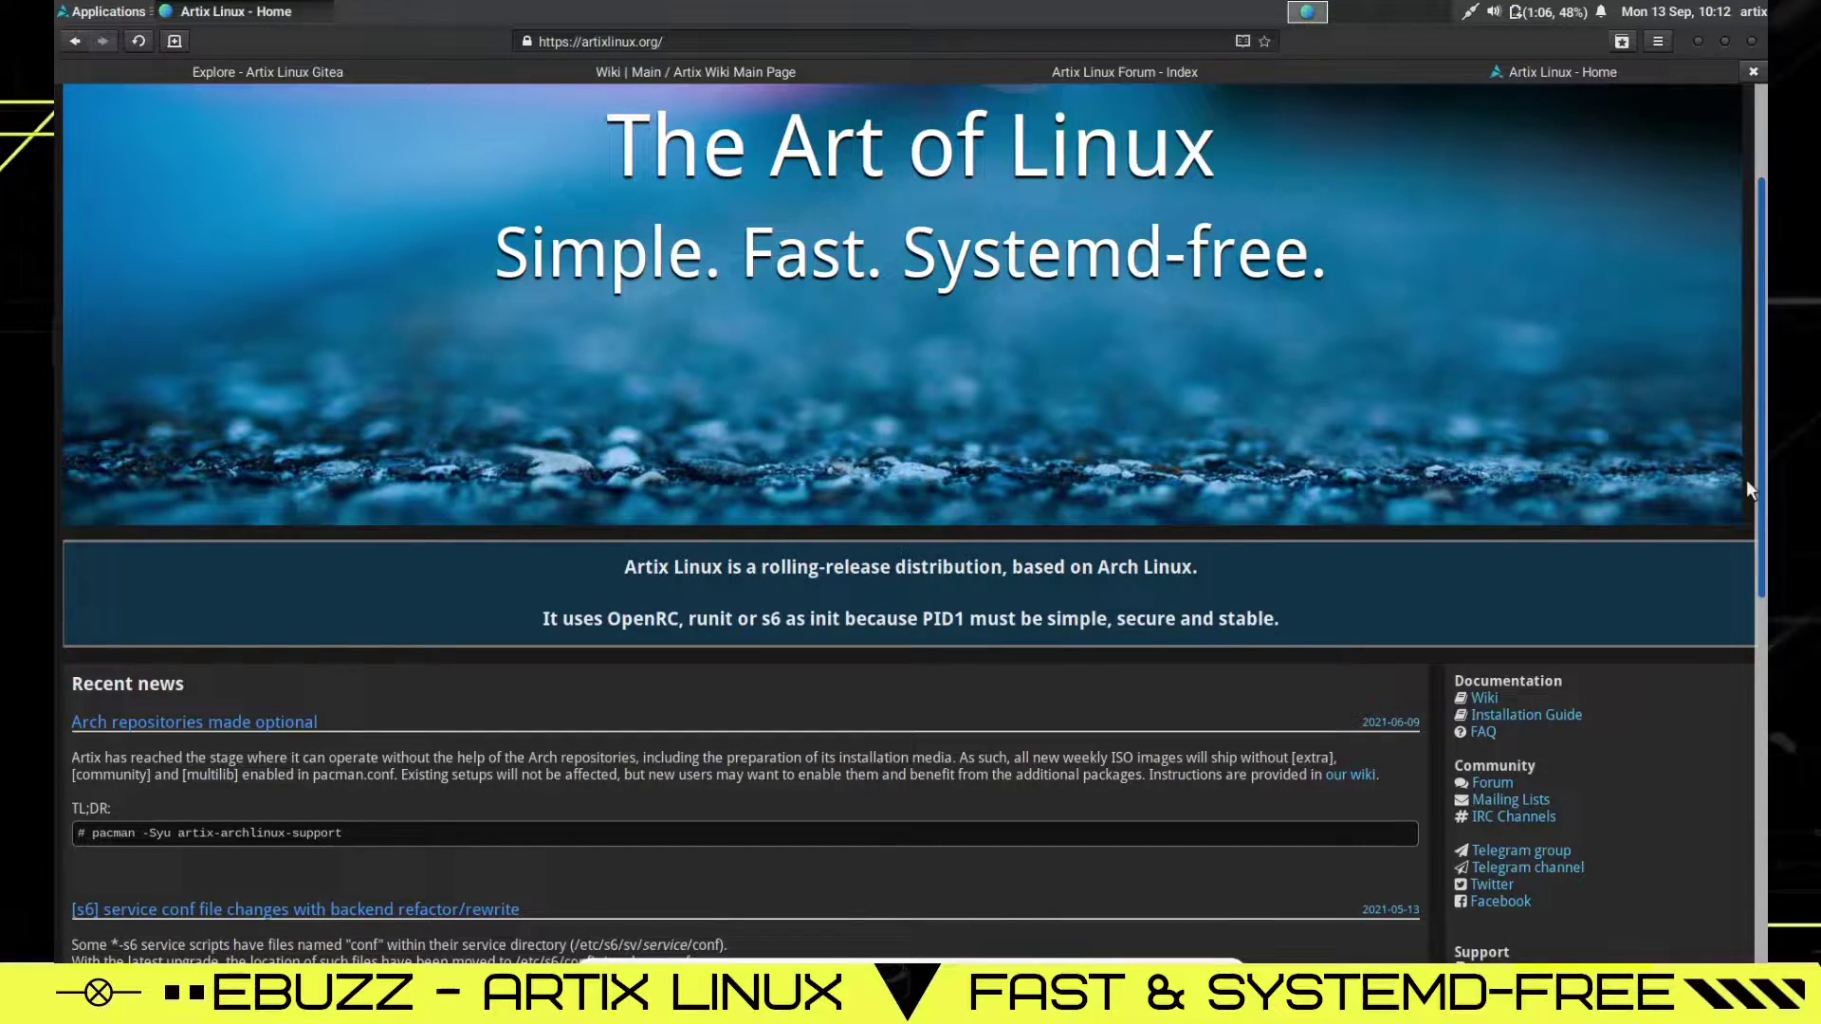
pyautogui.moveTo(1745, 480); pyautogui.dragTo(1699, 585)
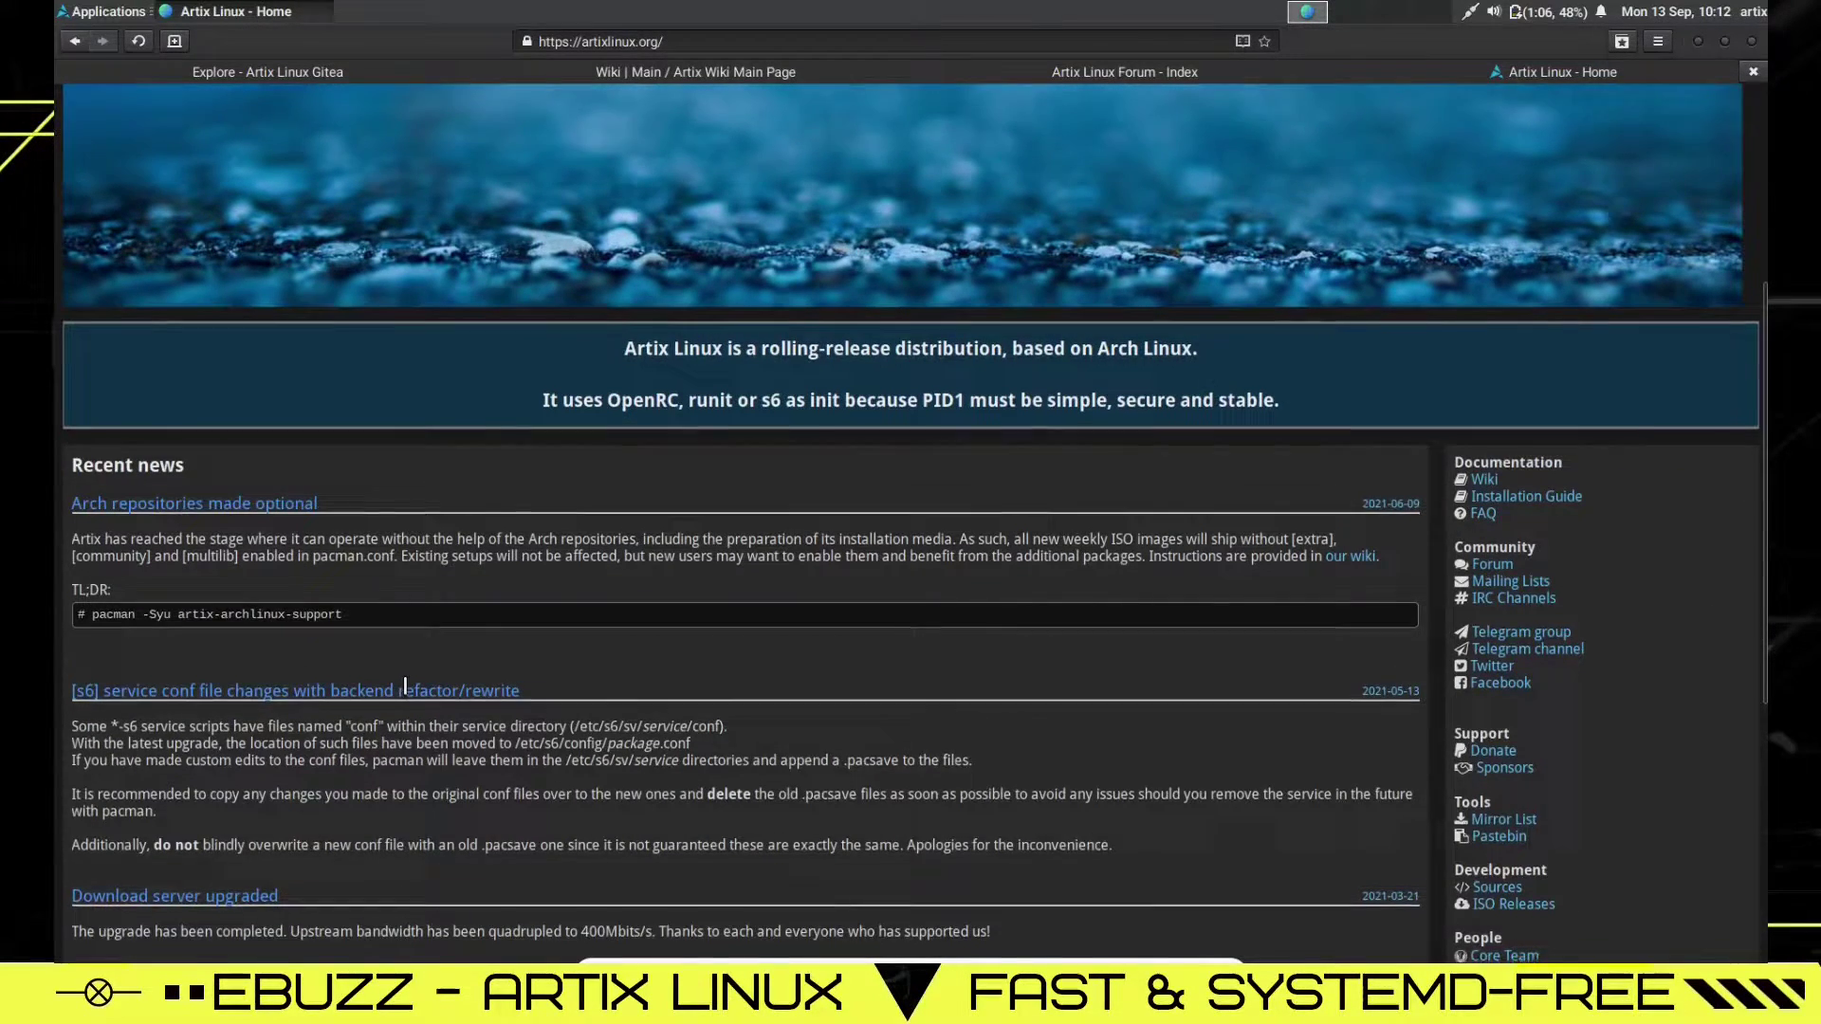
pyautogui.scroll(-1, 777, 675)
pyautogui.moveTo(1762, 399); pyautogui.dragTo(1751, 497)
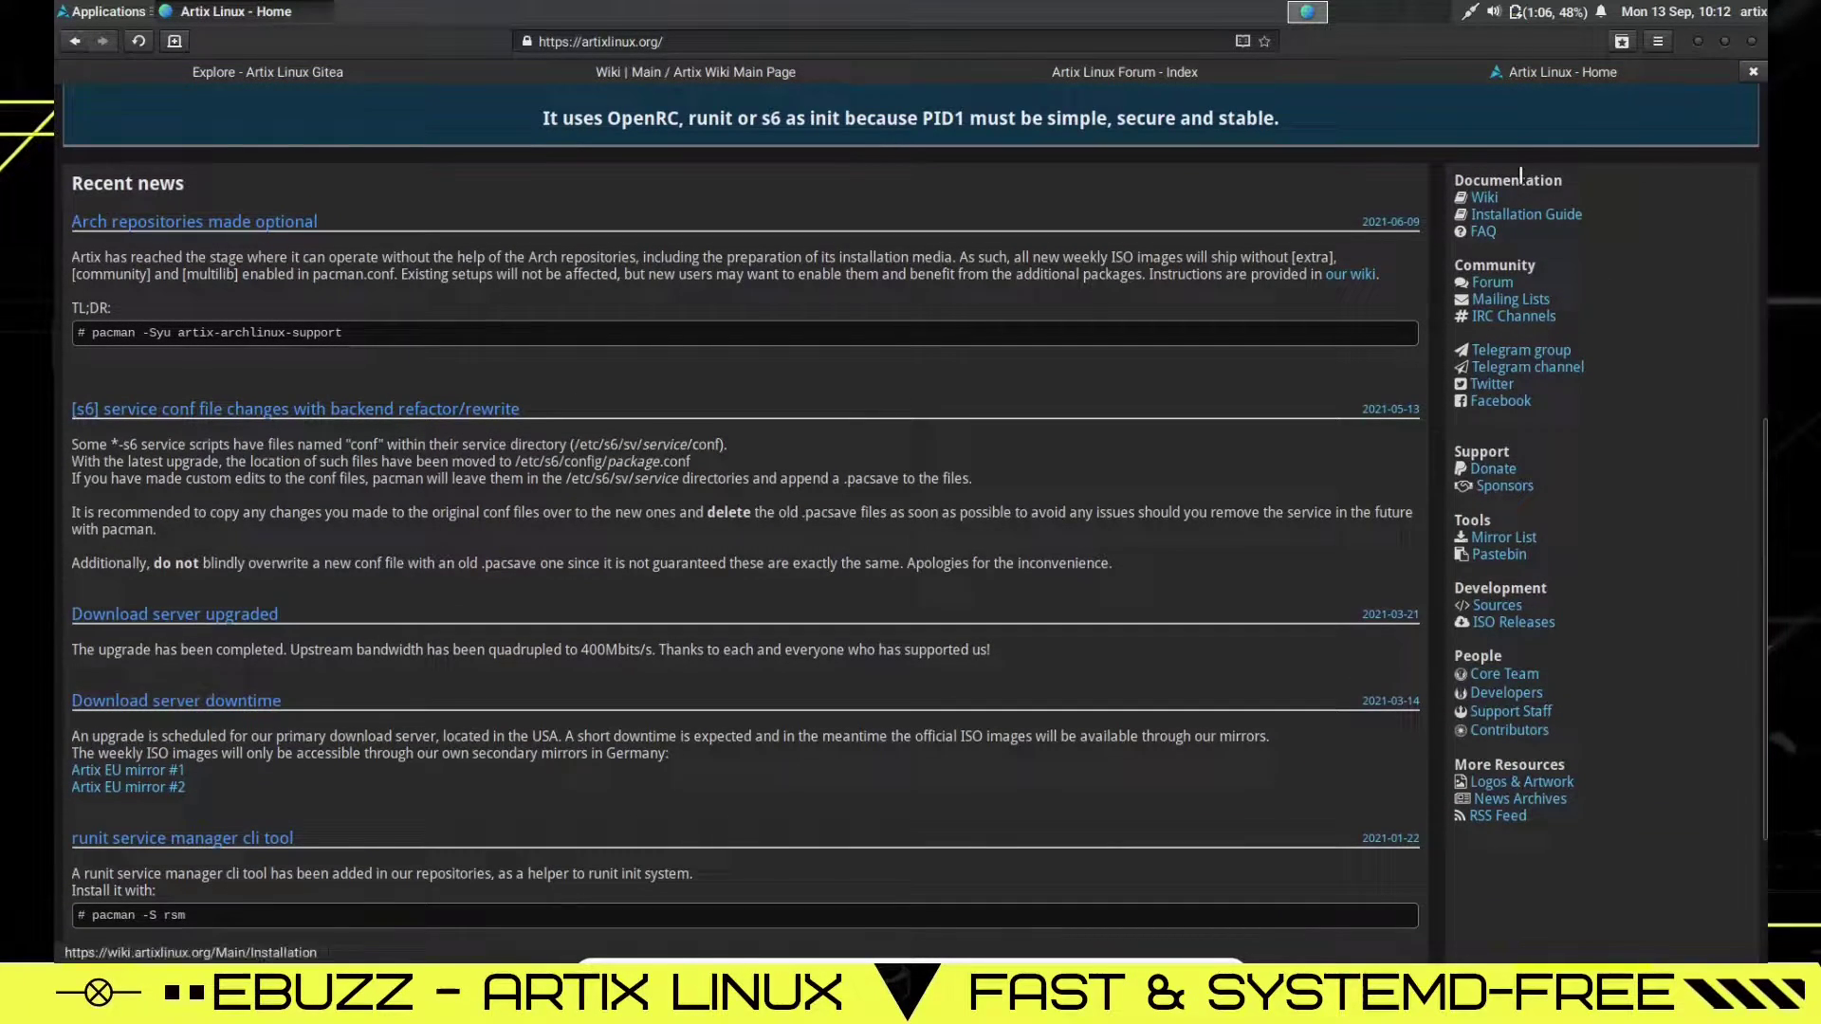
pyautogui.click(1496, 375)
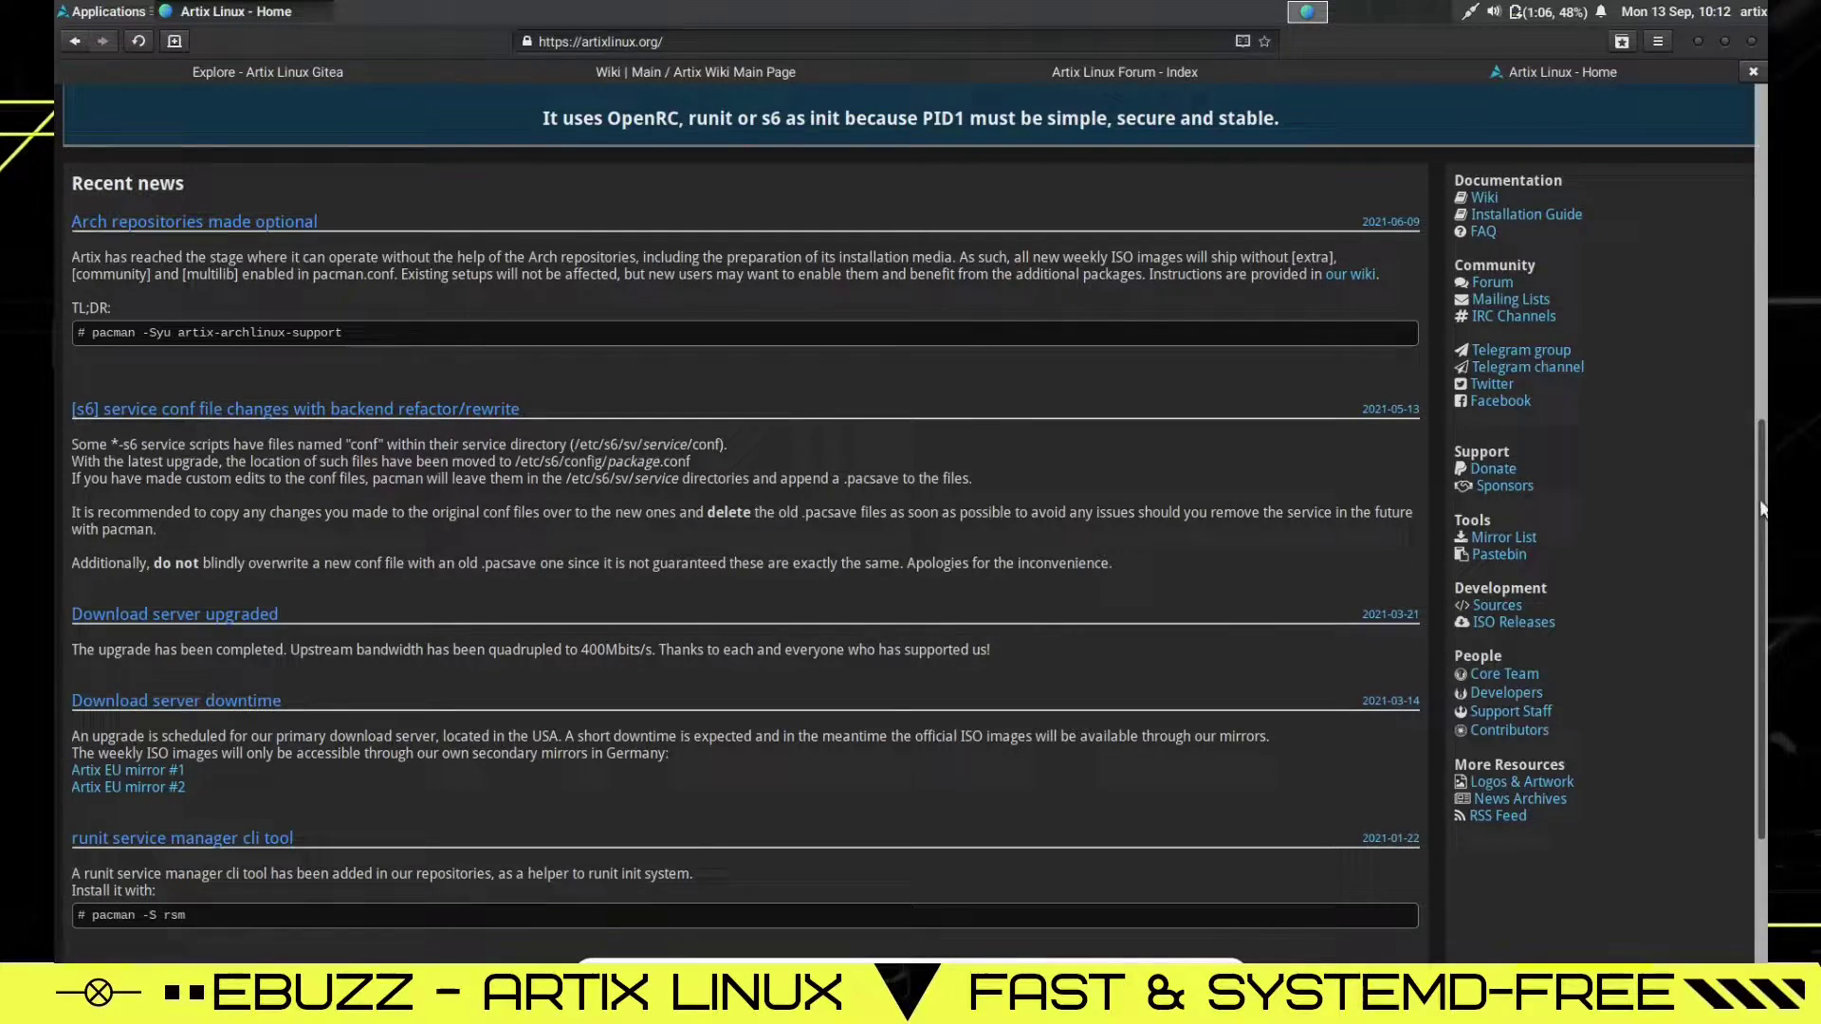
pyautogui.scroll(8, 1760, 510)
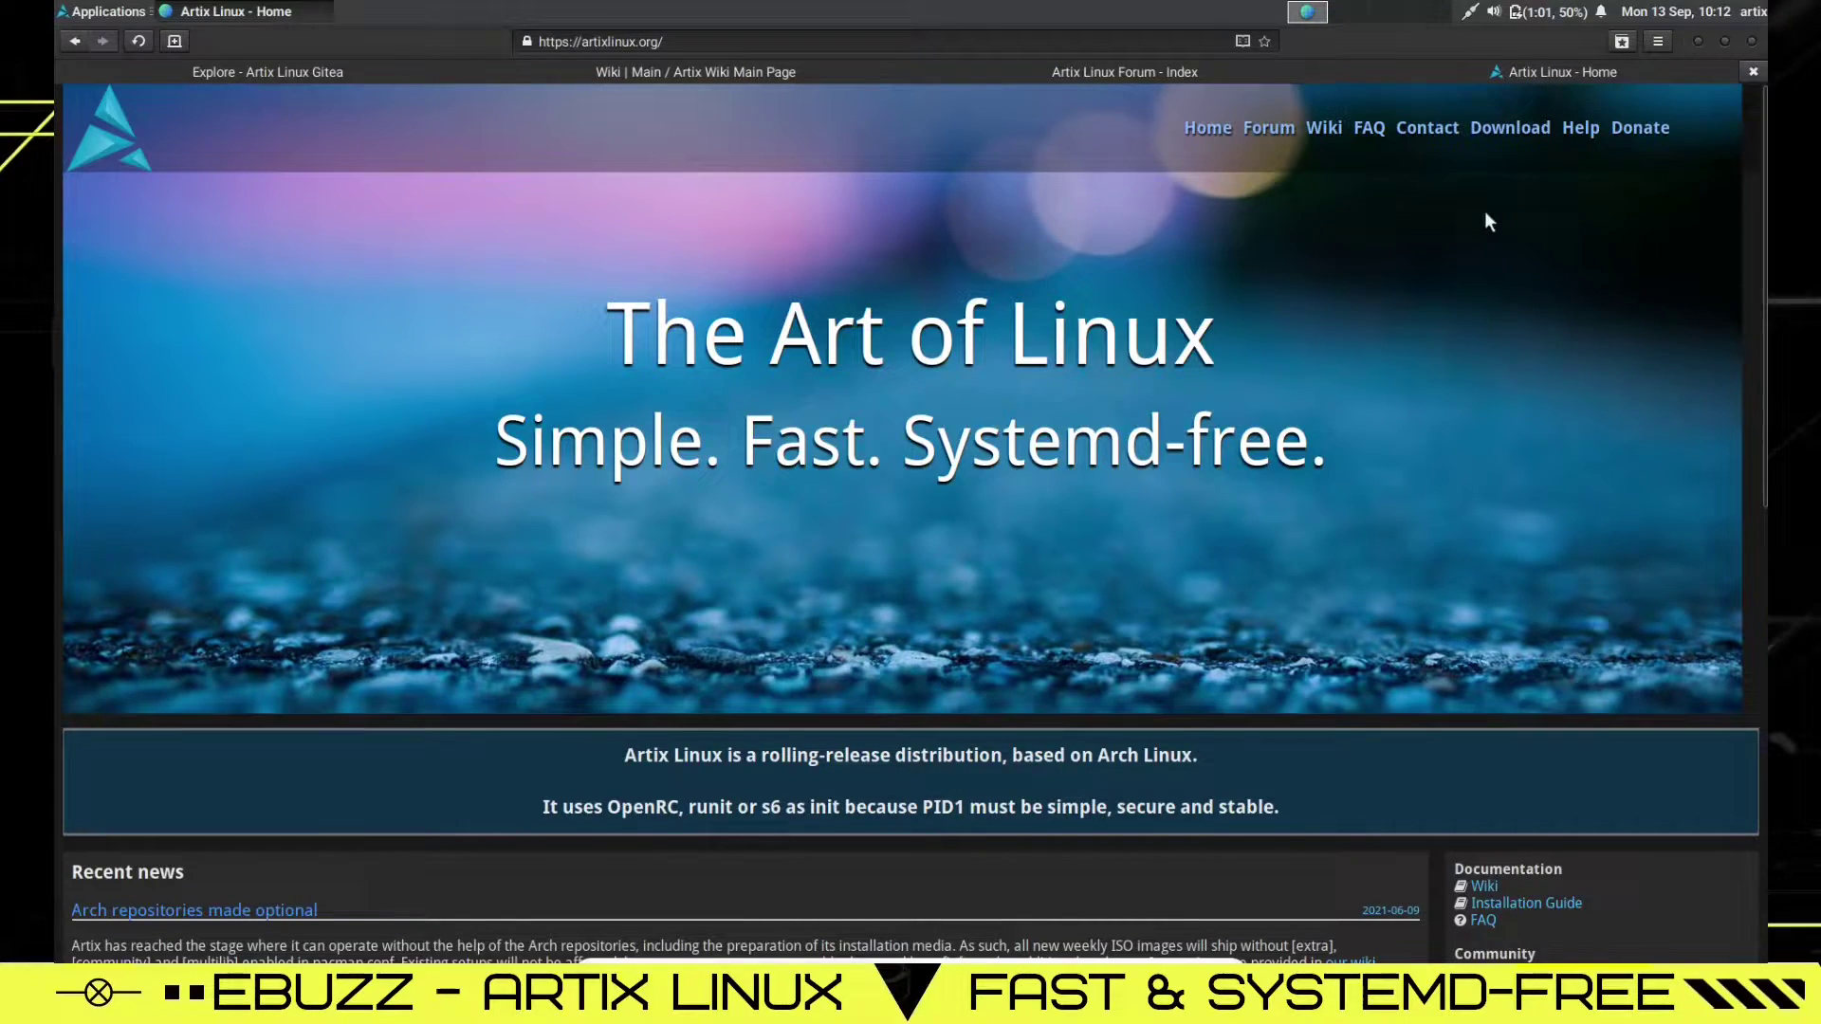
# Step: Close the browser and make the pink space image the desktop wallpaper via Desktop Settings
pyautogui.click(1752, 43)
pyautogui.rightClick(842, 309)
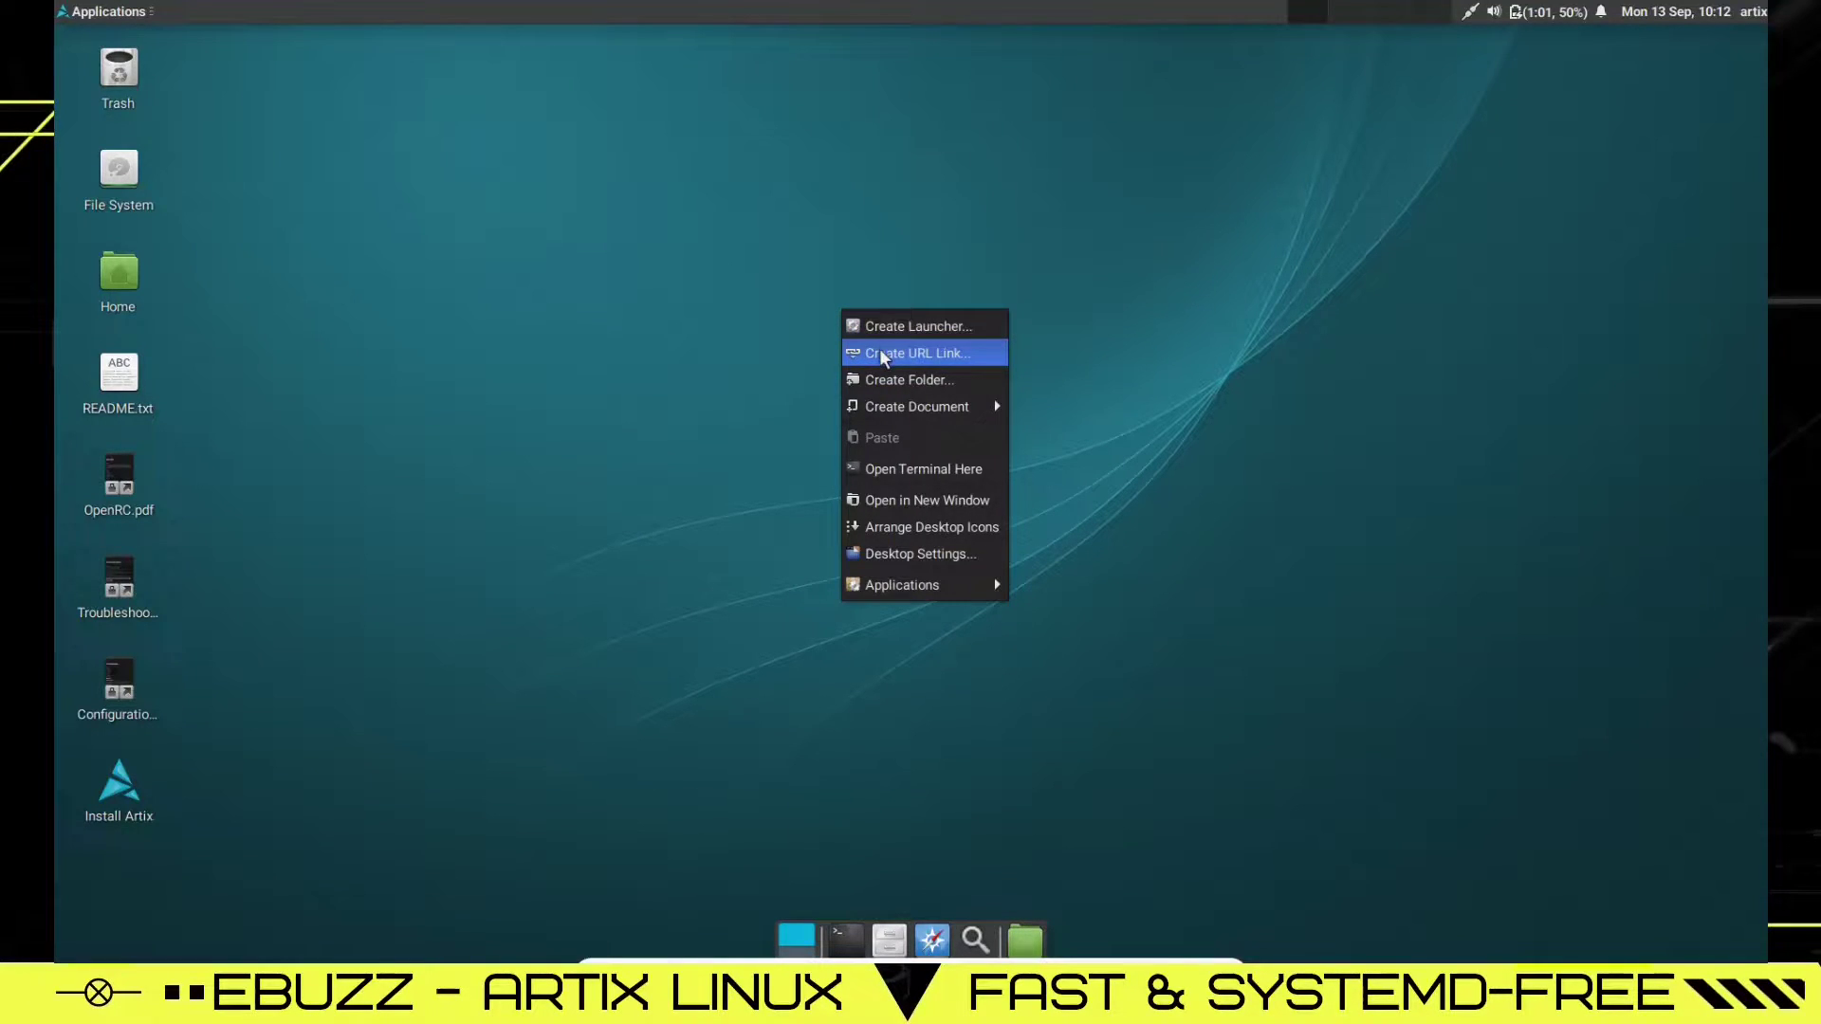
pyautogui.moveTo(880, 398)
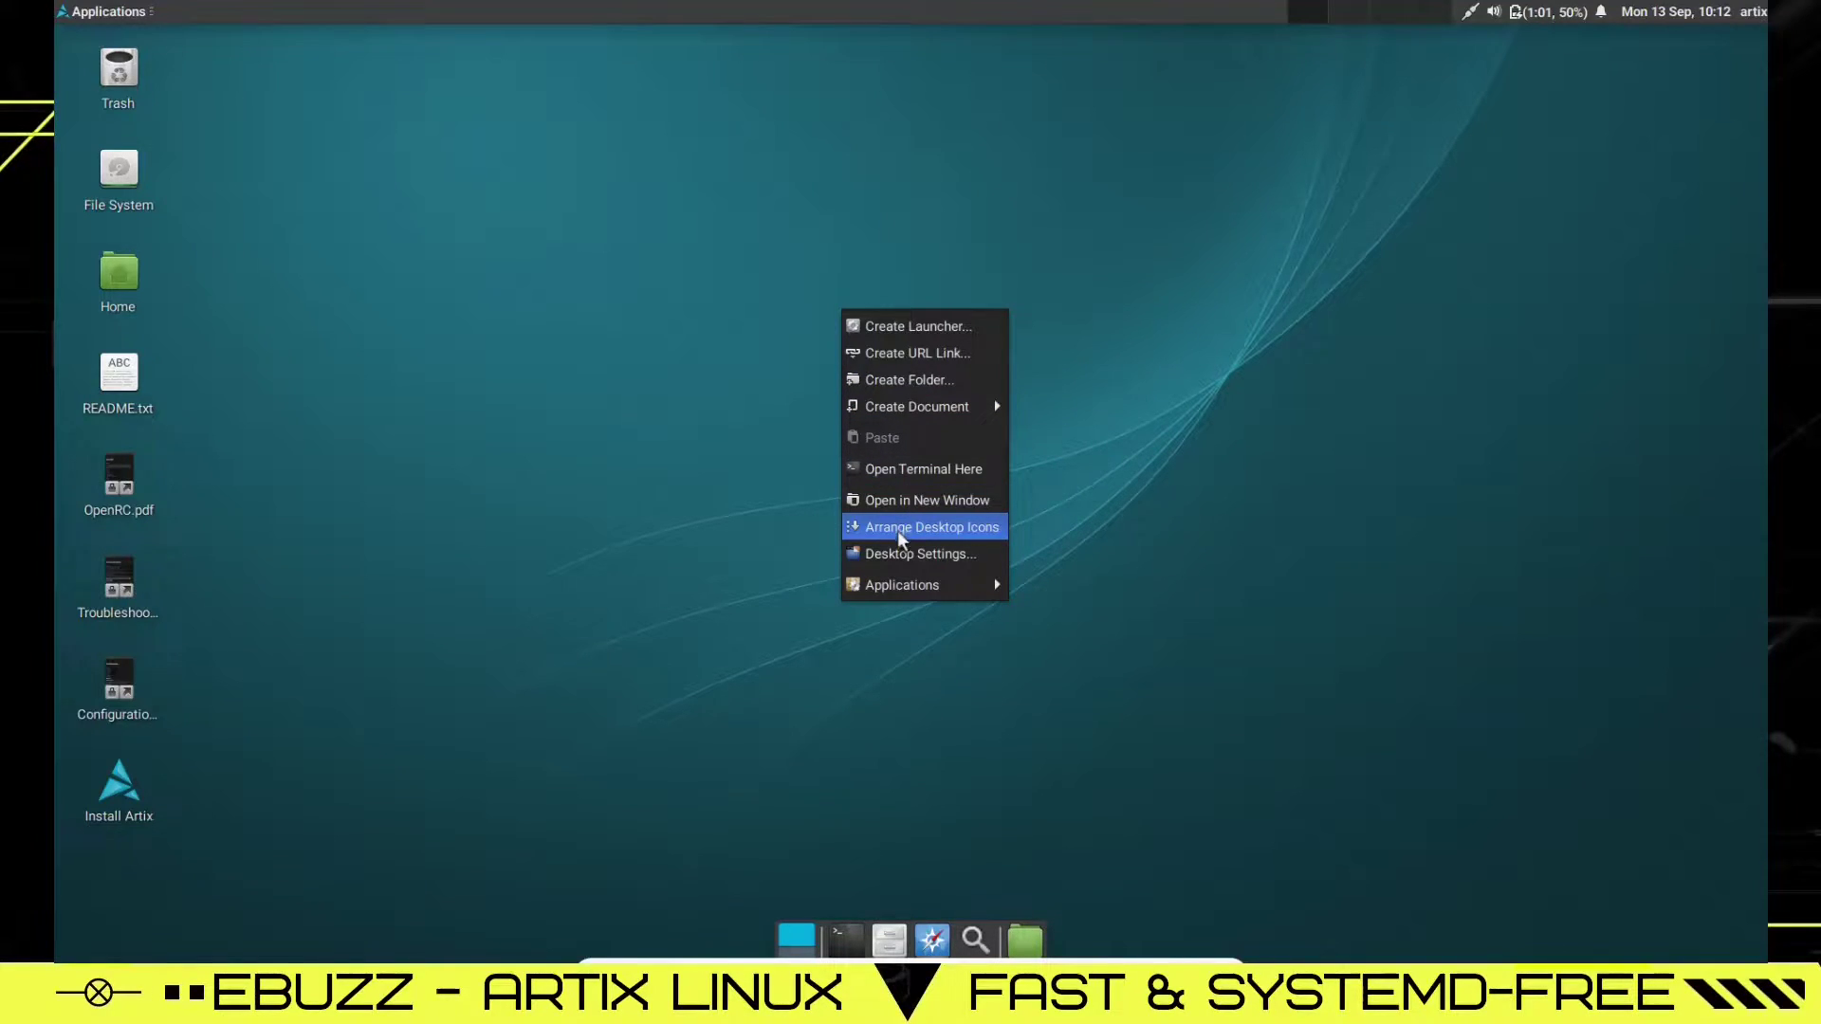
pyautogui.moveTo(909, 576)
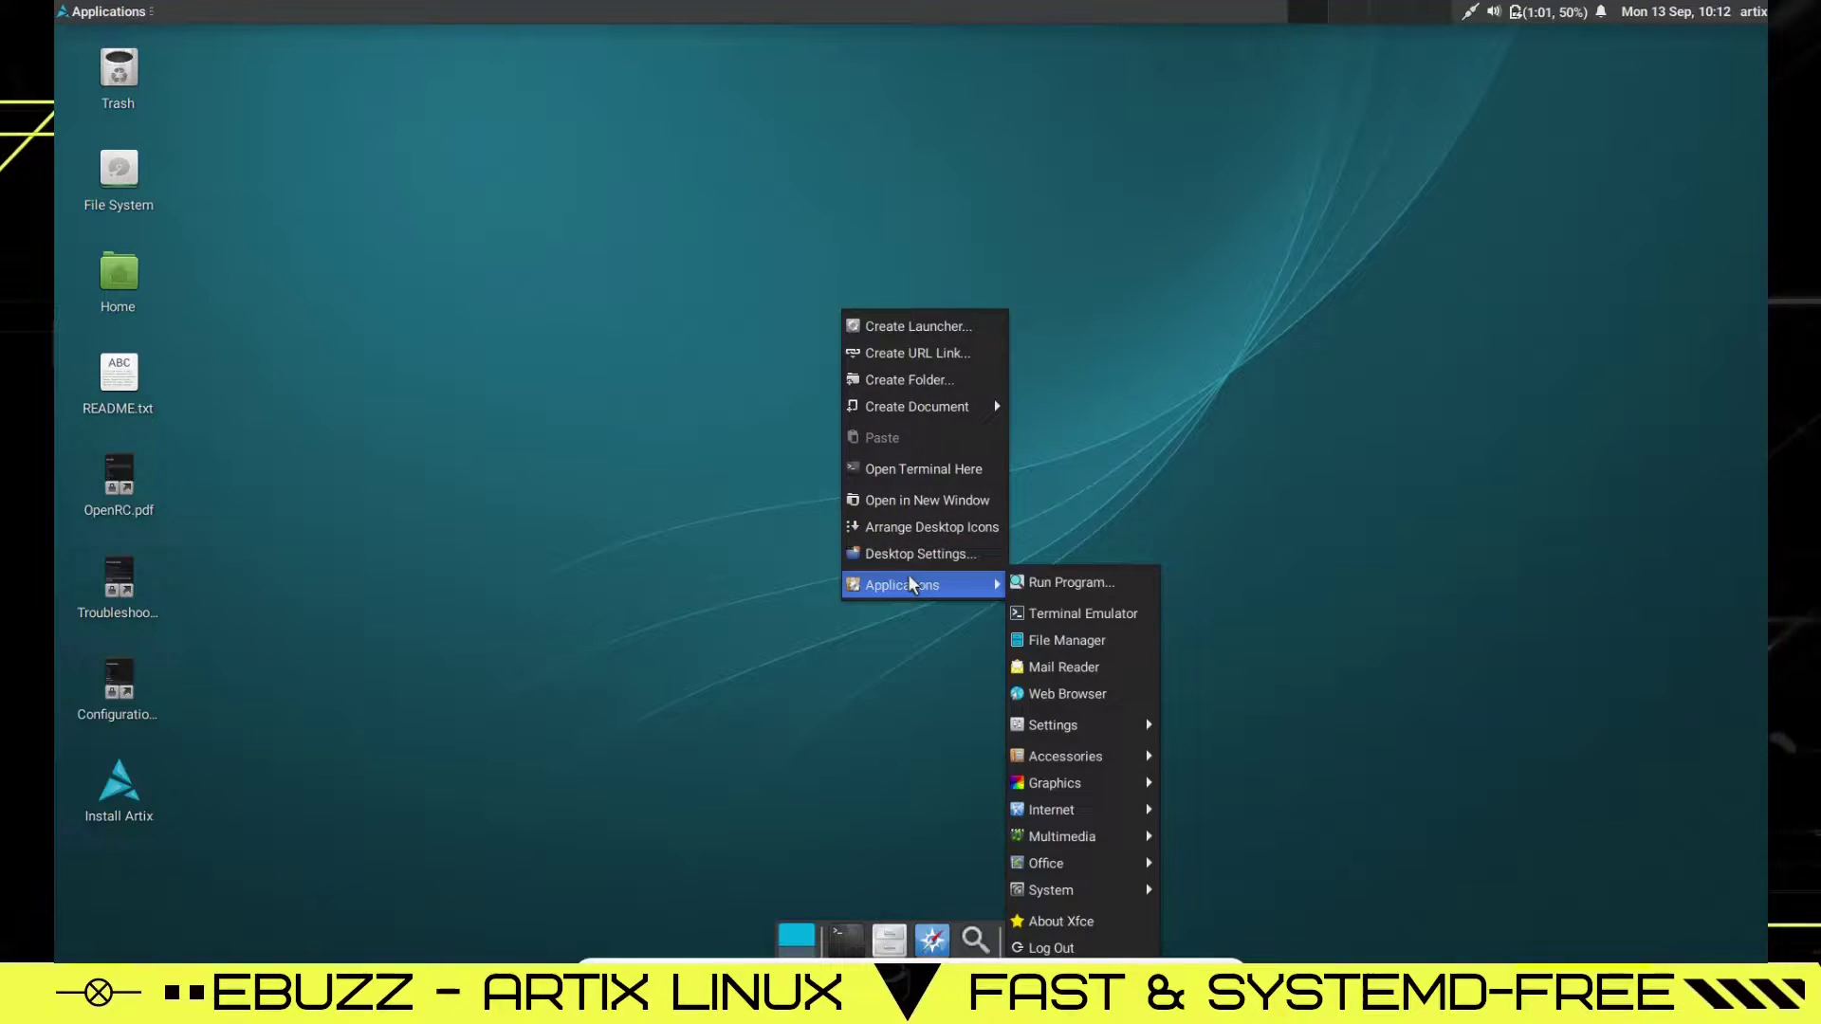
pyautogui.click(920, 553)
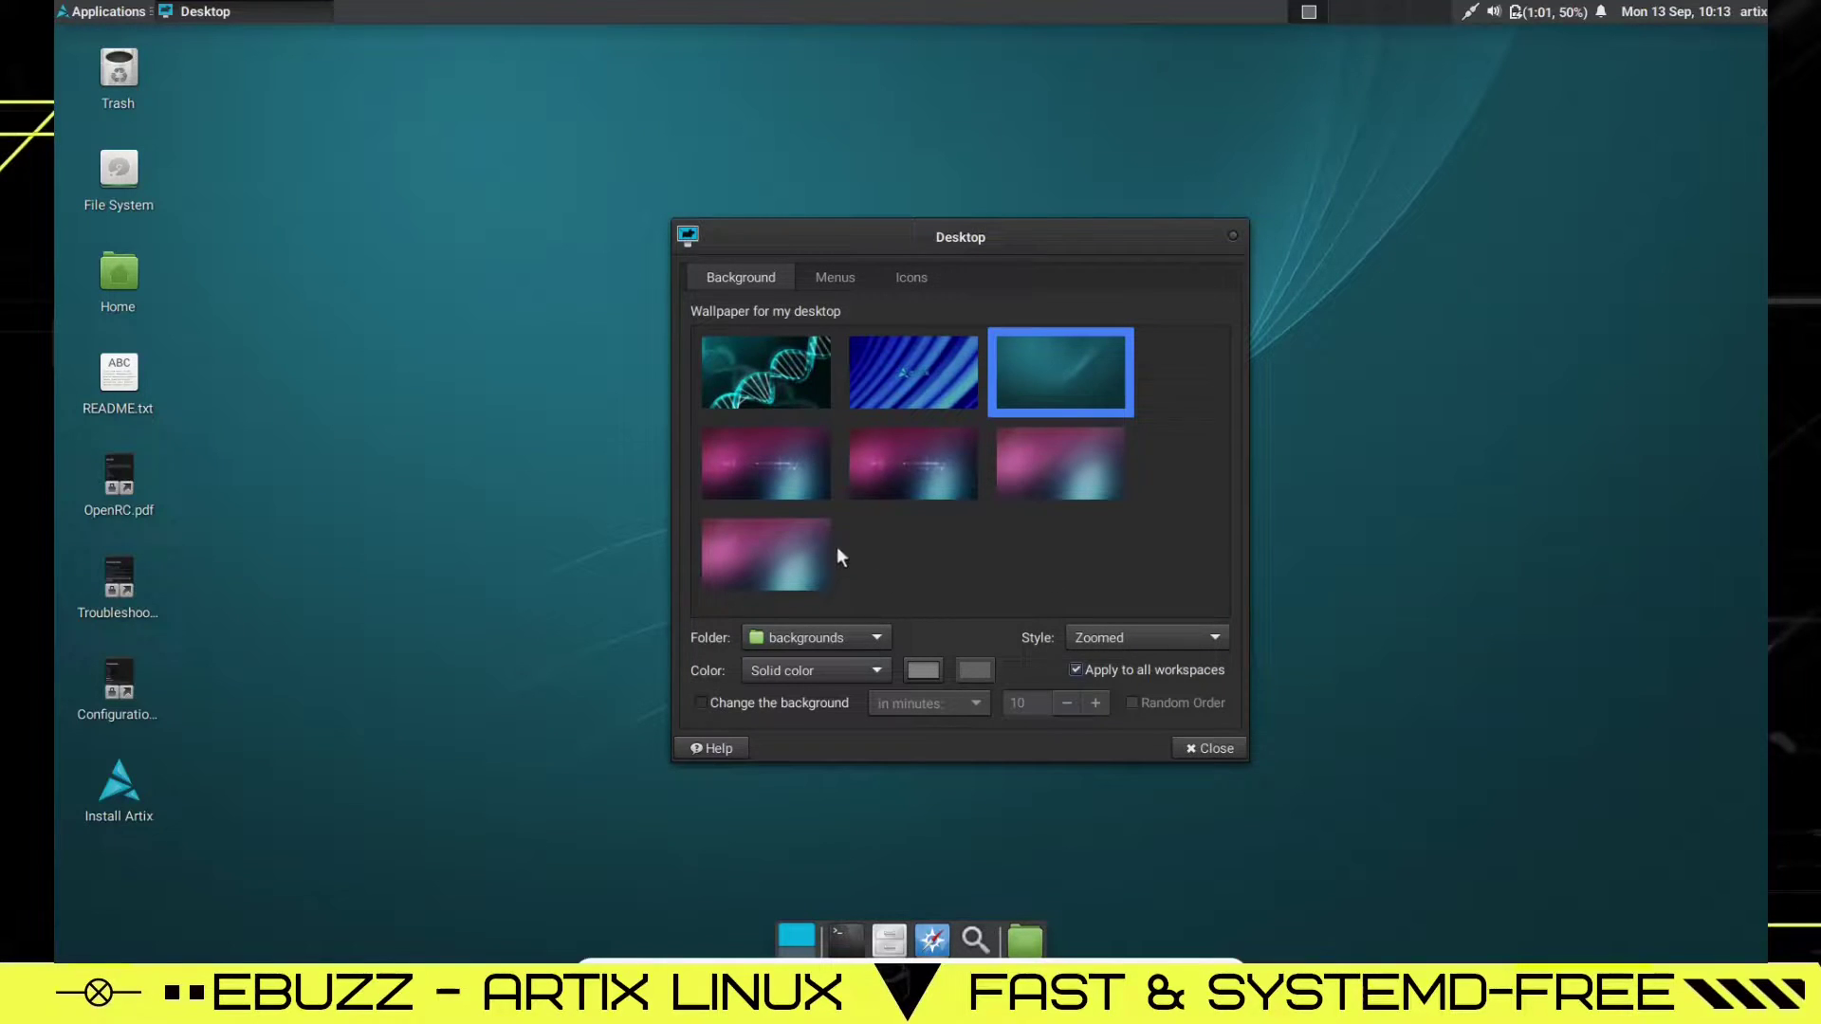
pyautogui.click(749, 472)
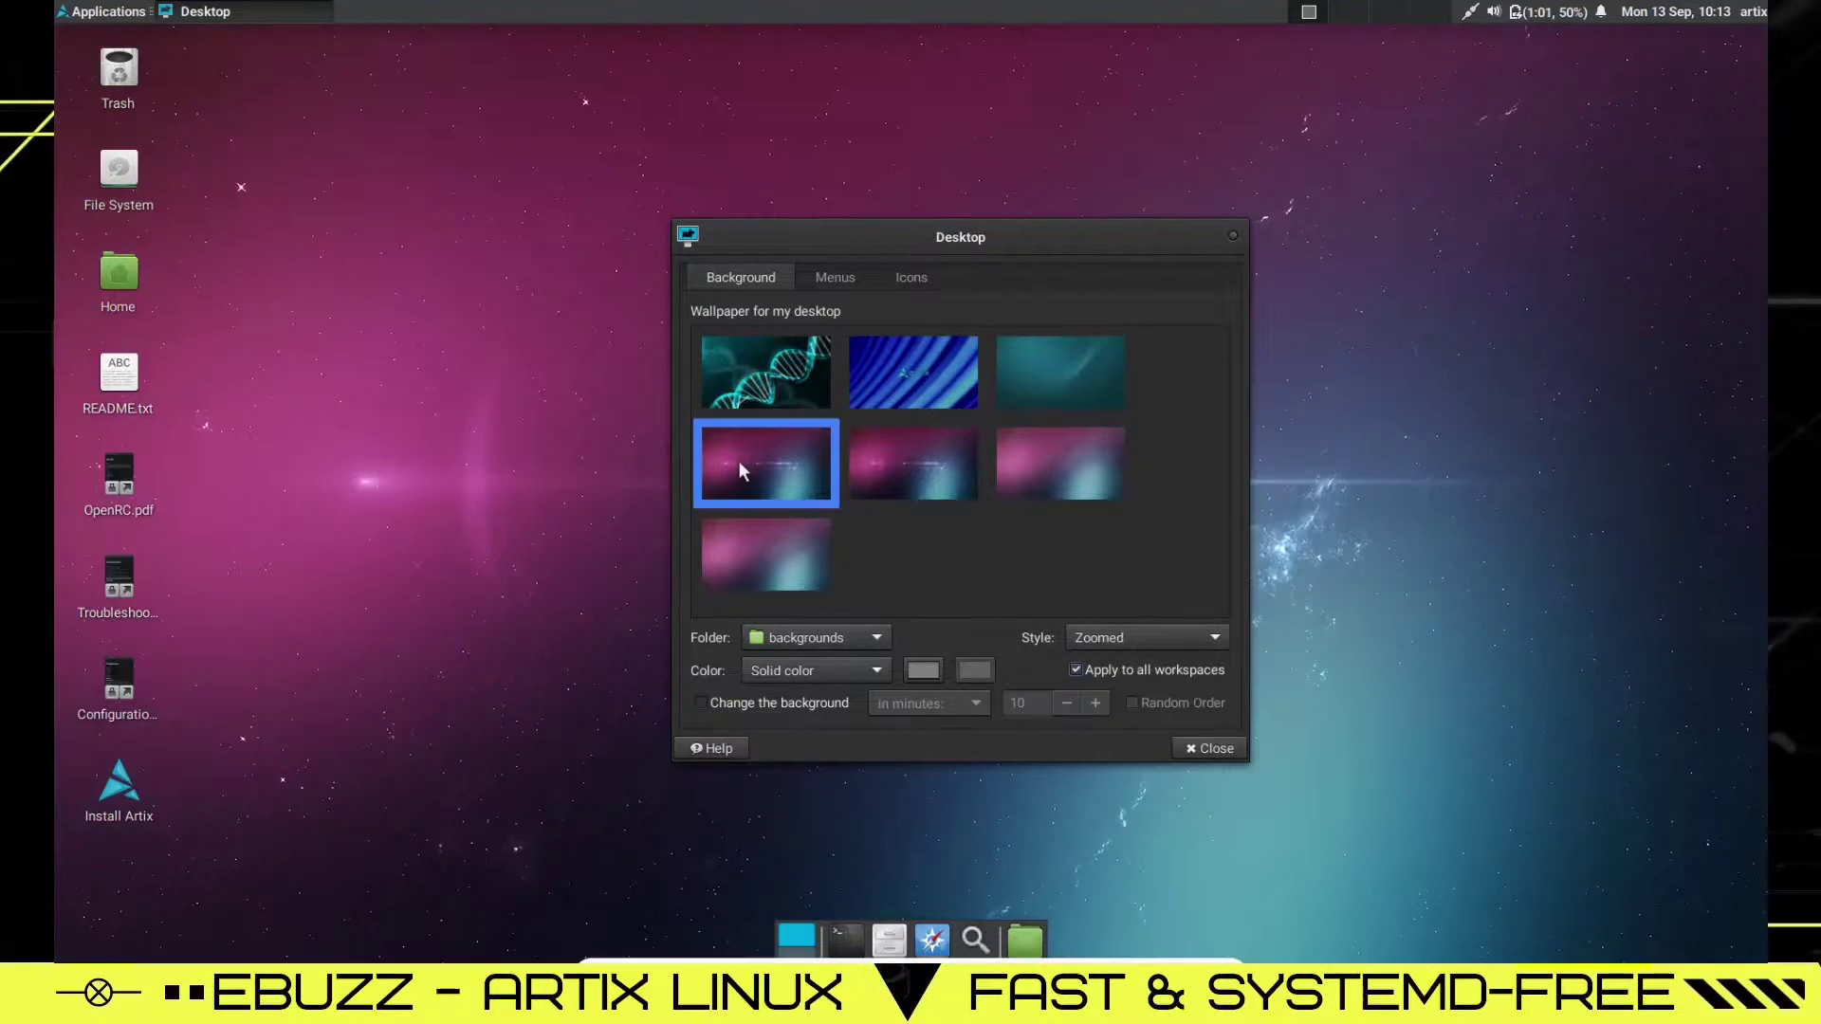
pyautogui.click(1214, 750)
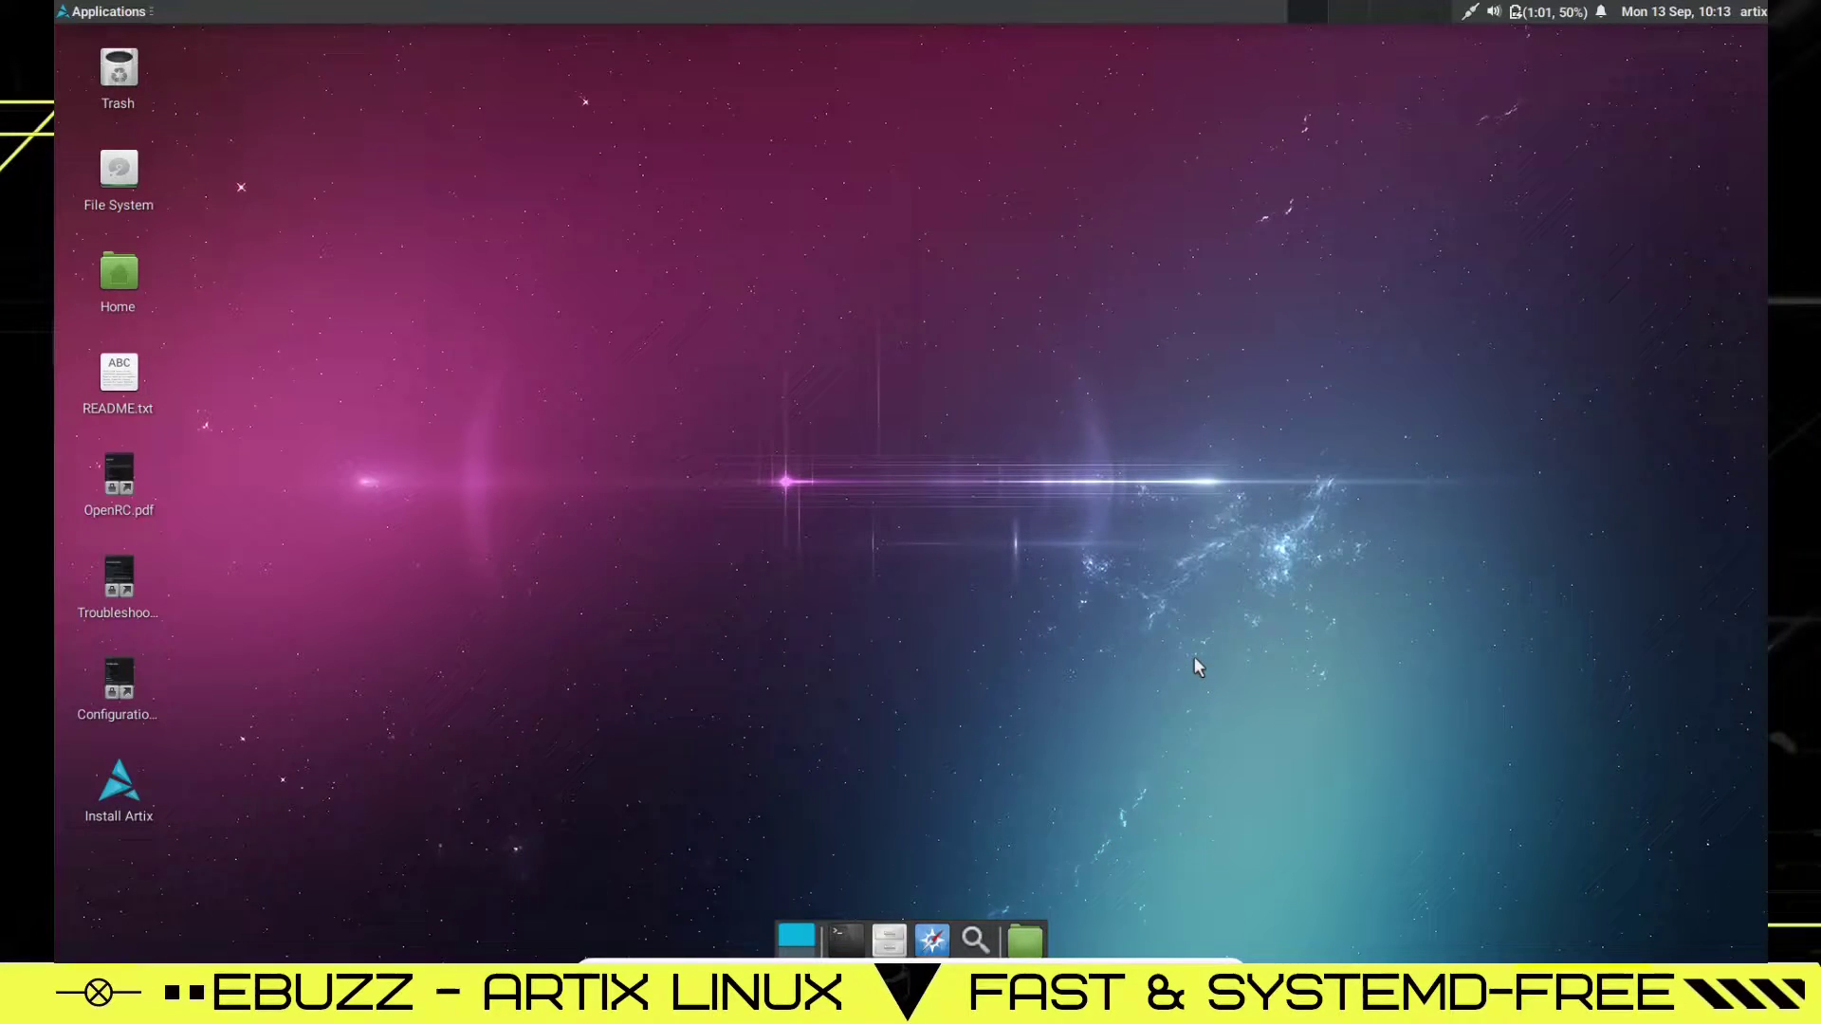
pyautogui.click(842, 937)
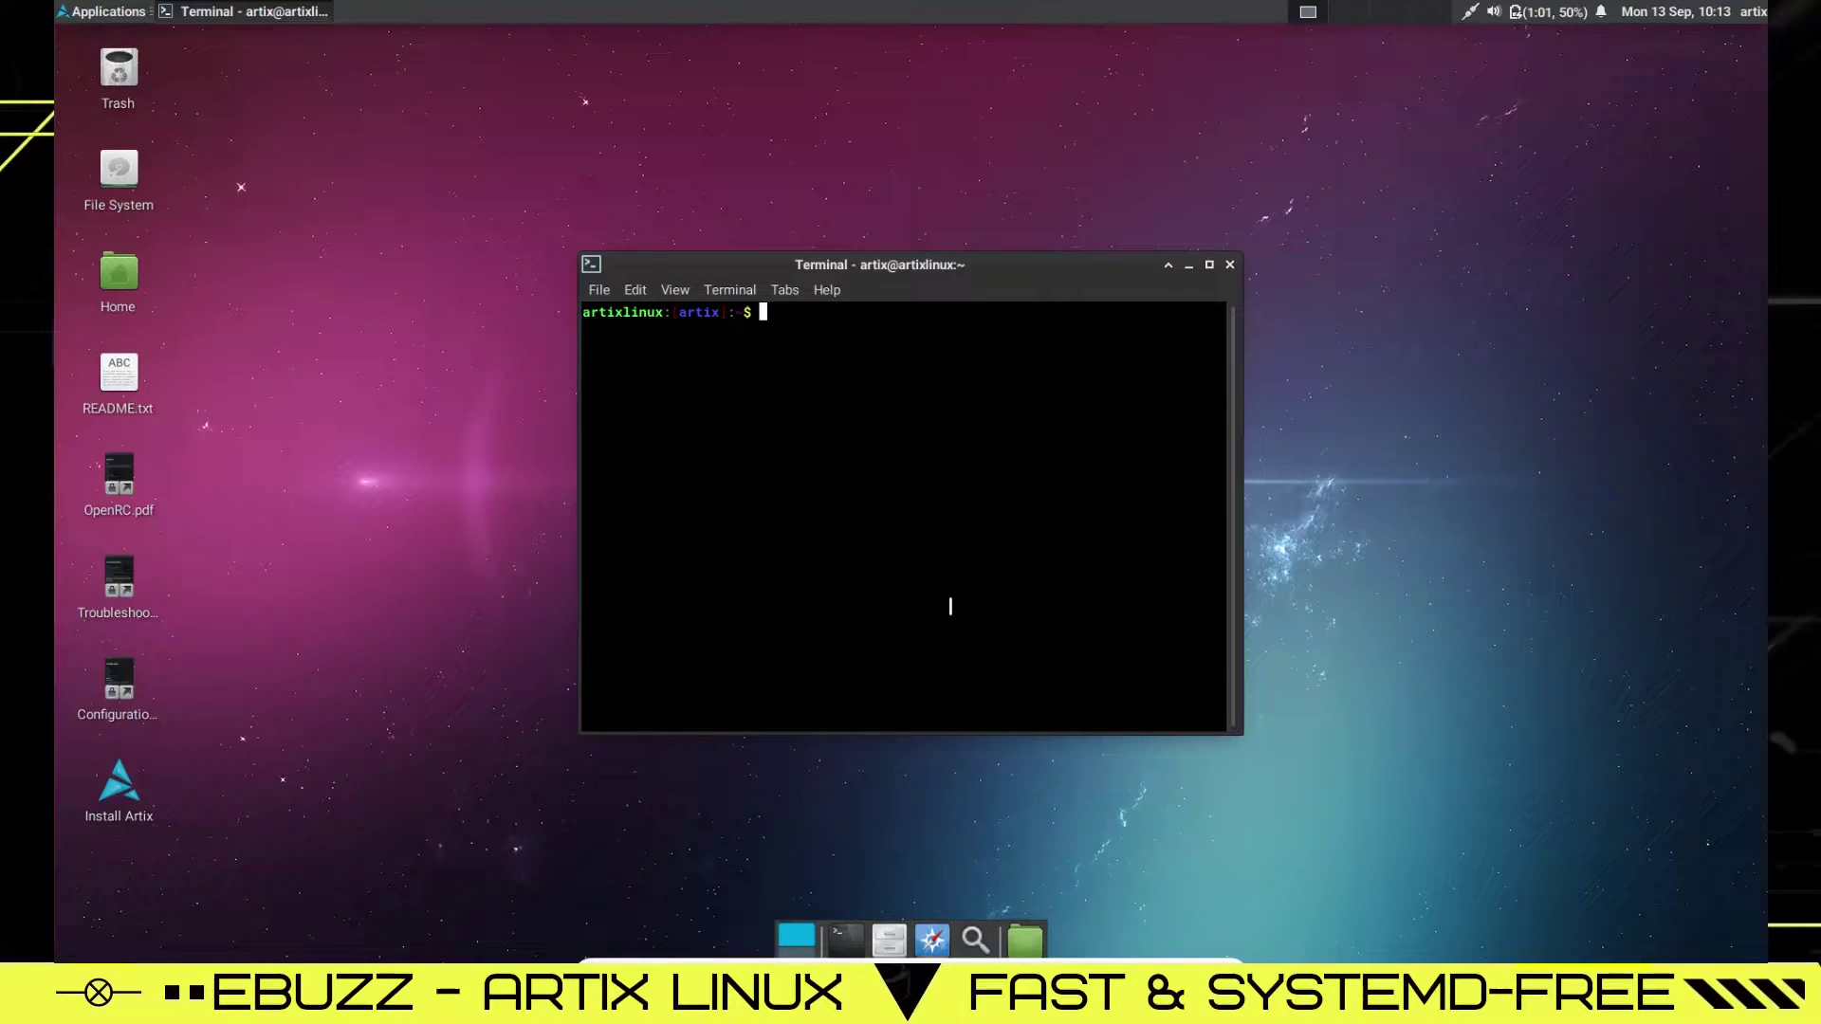
pyautogui.write('htop')
pyautogui.press('Return')
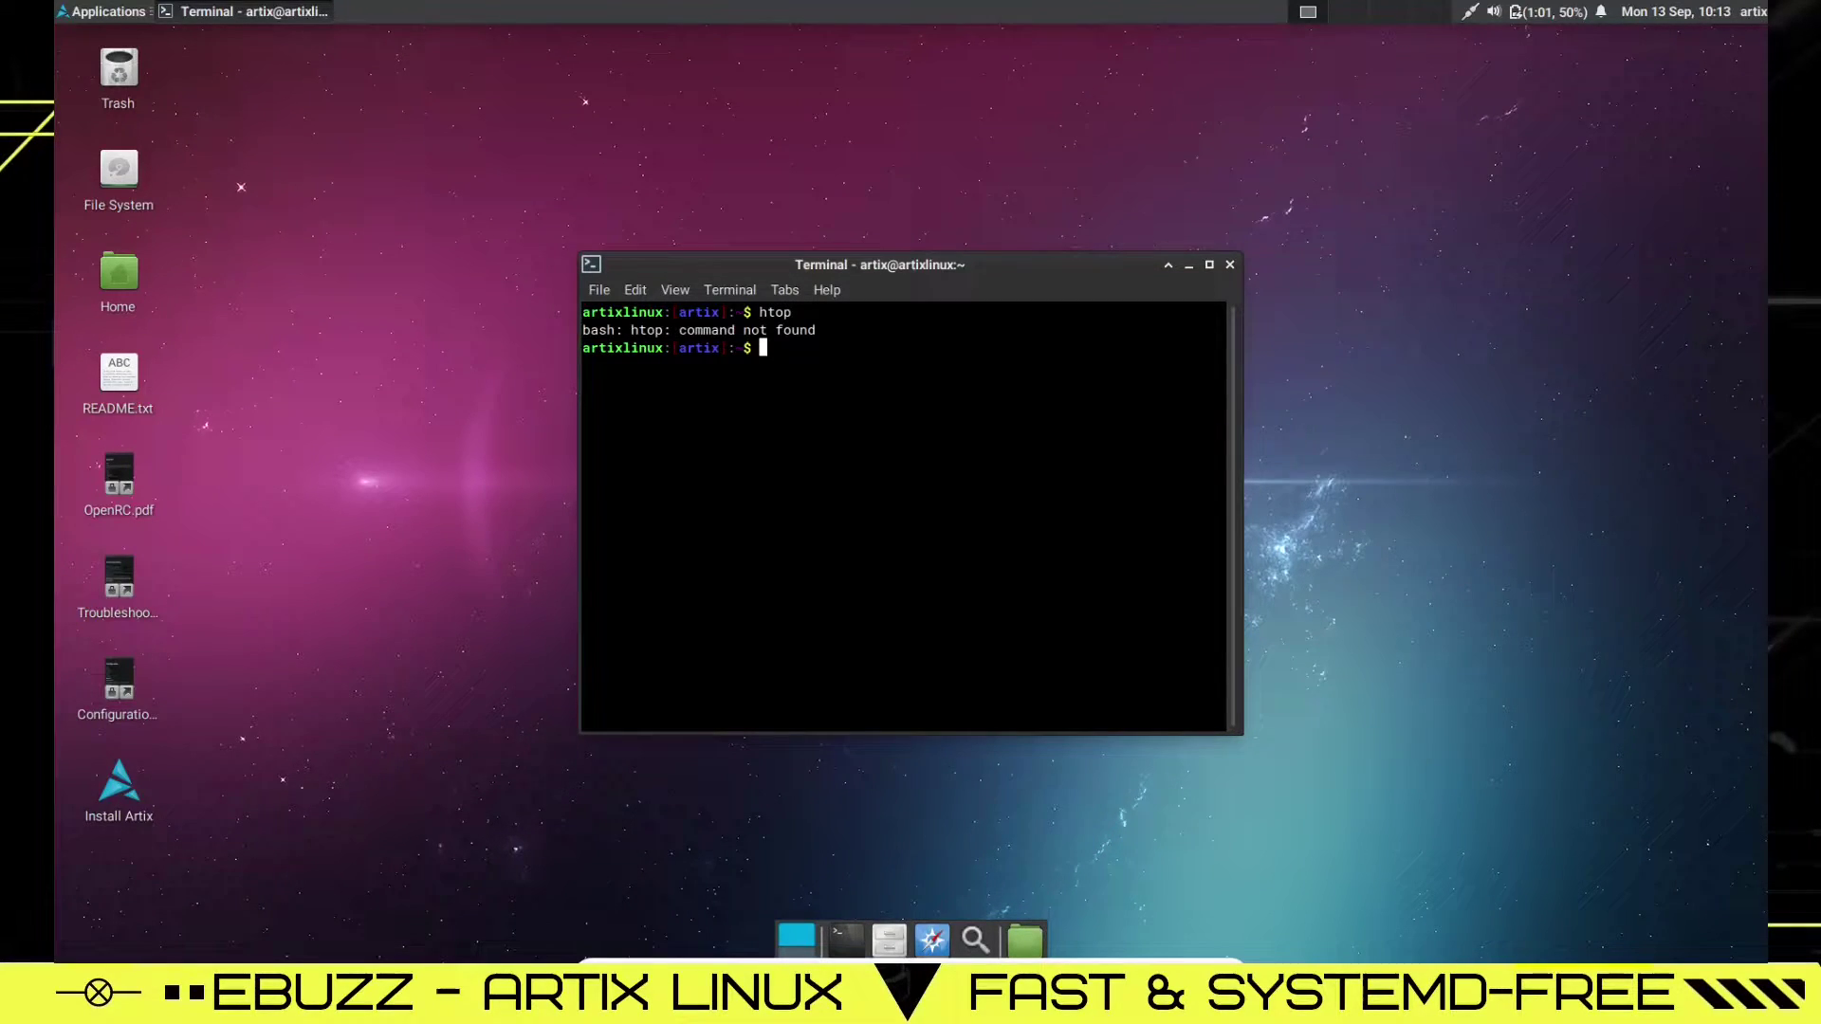
pyautogui.write('top')
pyautogui.press('Return')
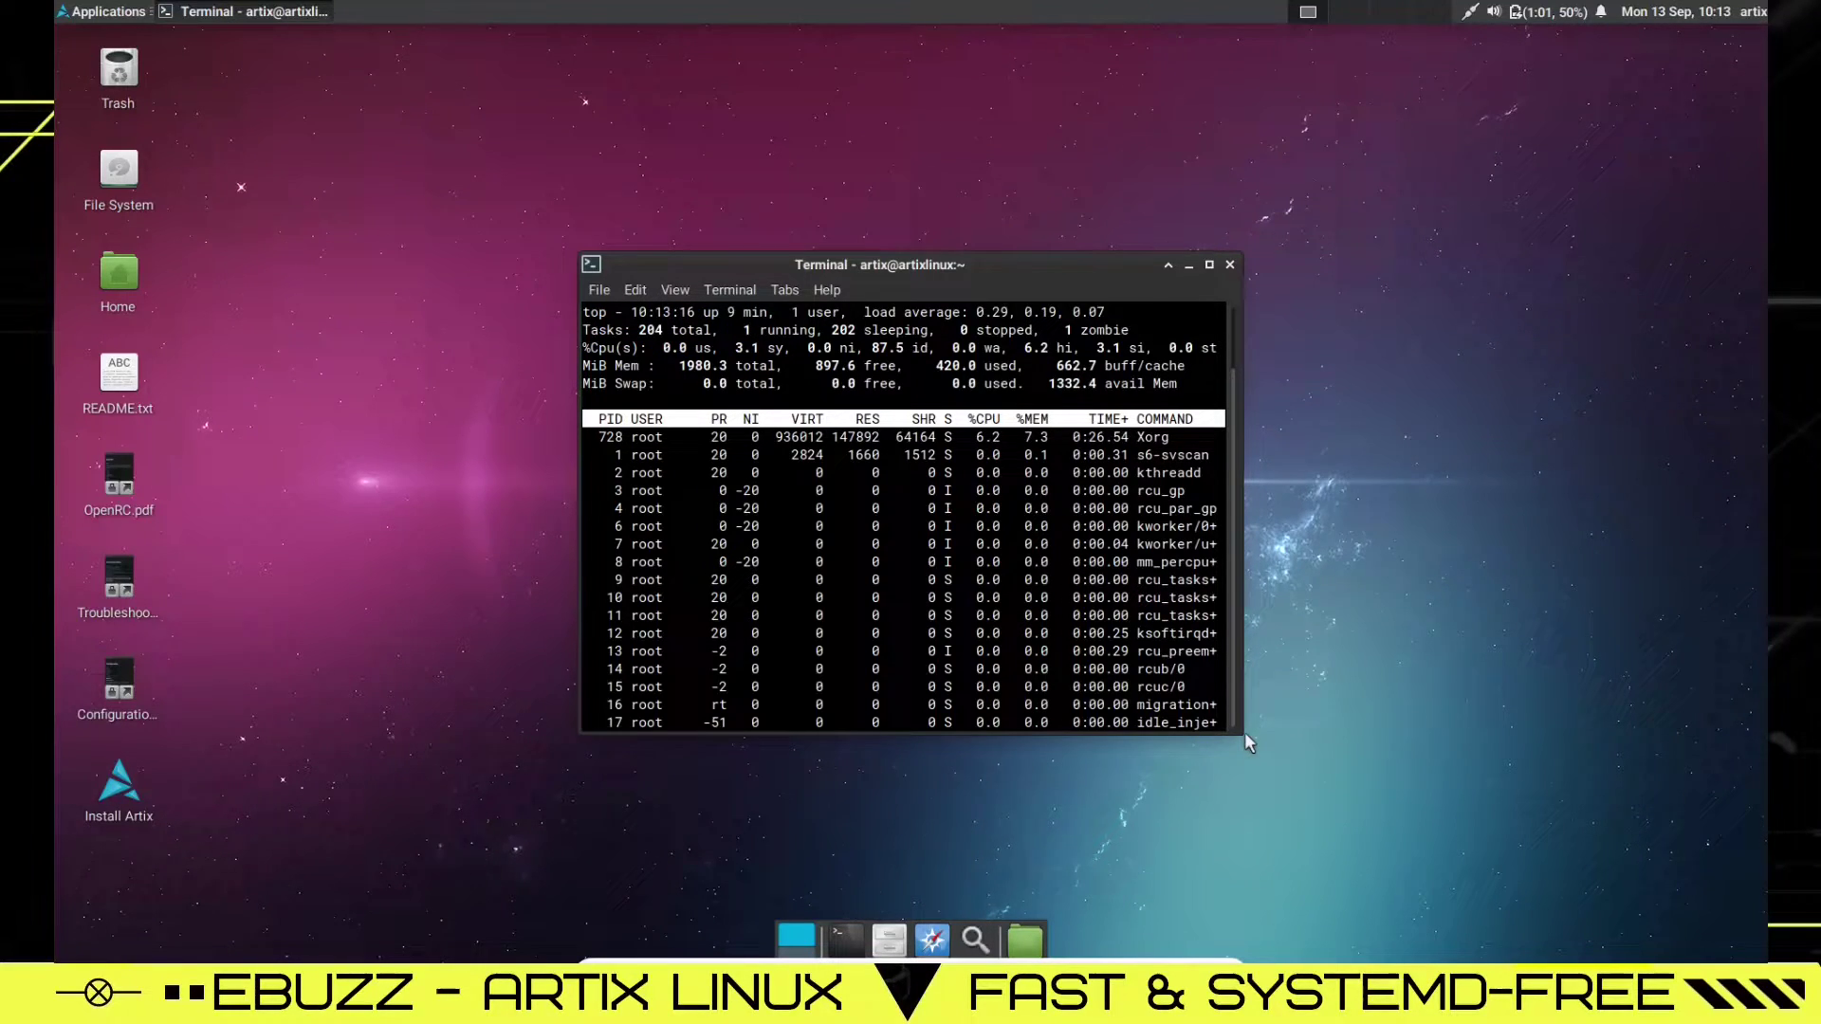
pyautogui.moveTo(1245, 732); pyautogui.dragTo(1475, 859)
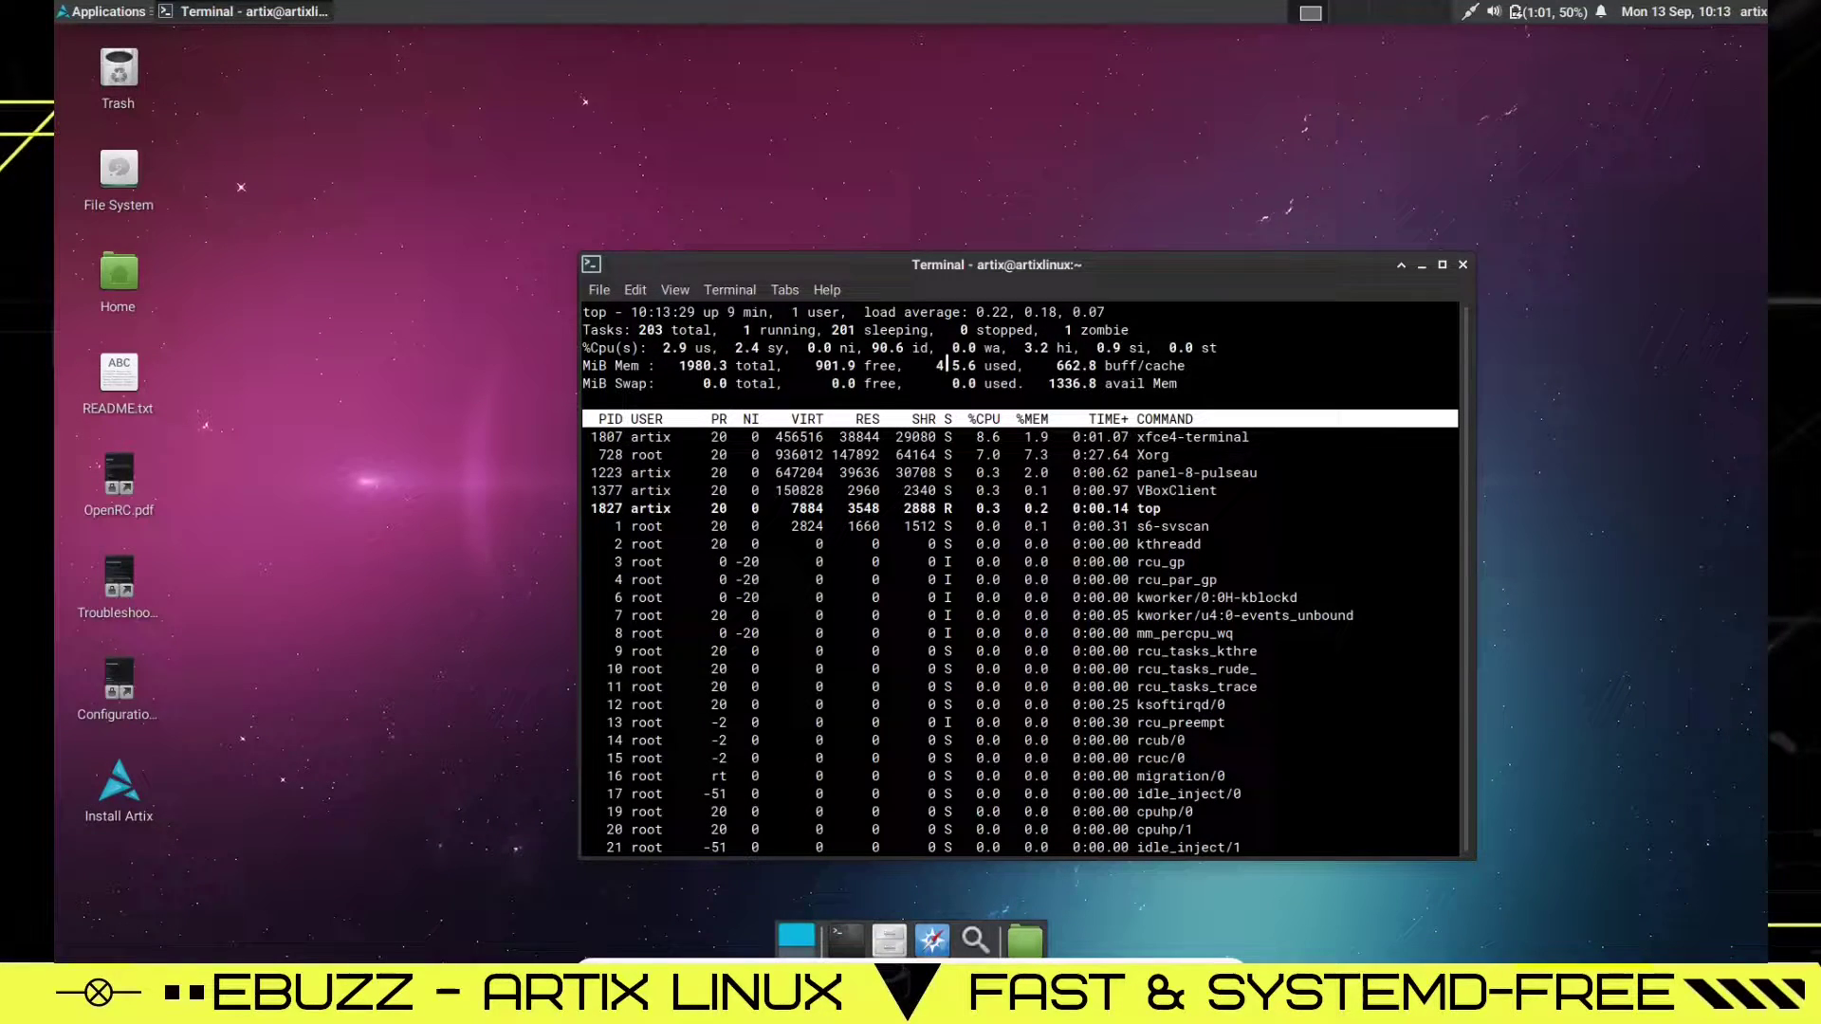
pyautogui.moveTo(1079, 265); pyautogui.dragTo(948, 175)
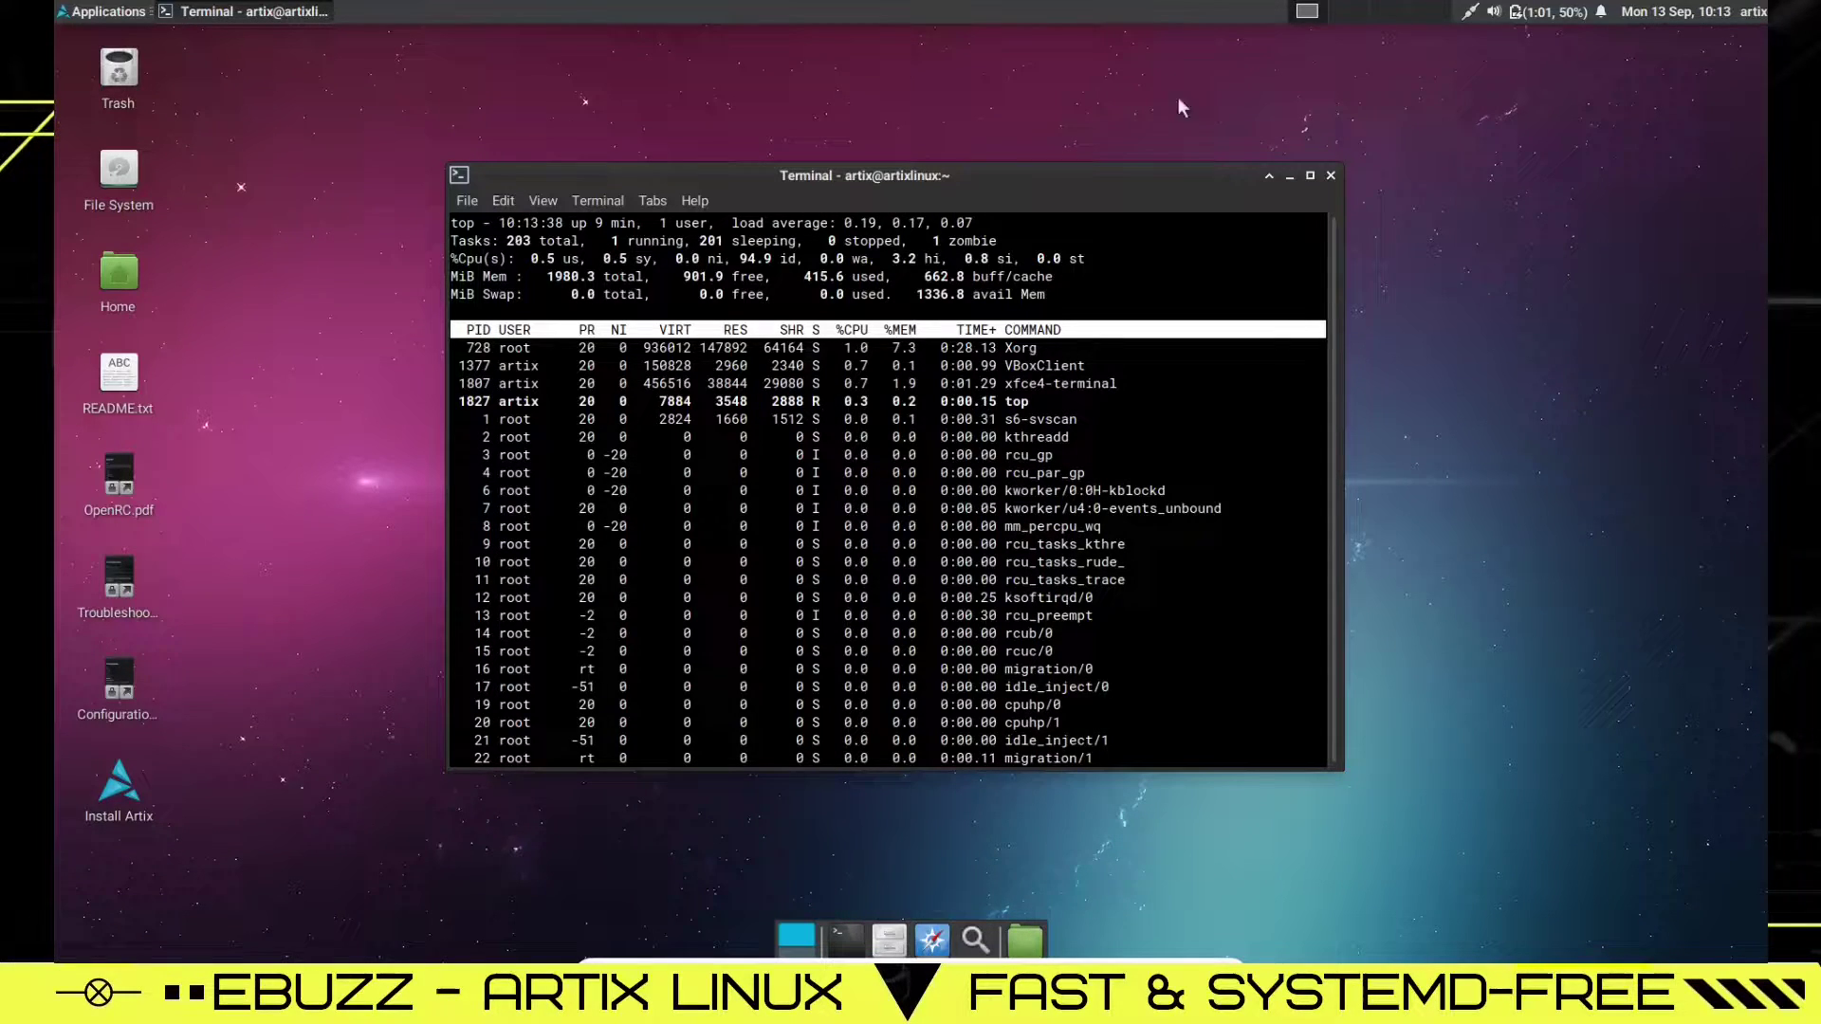
# Step: Close the terminal, then open Thunar on the home folder and move and enlarge its window
pyautogui.click(1332, 177)
pyautogui.click(991, 567)
pyautogui.click(890, 939)
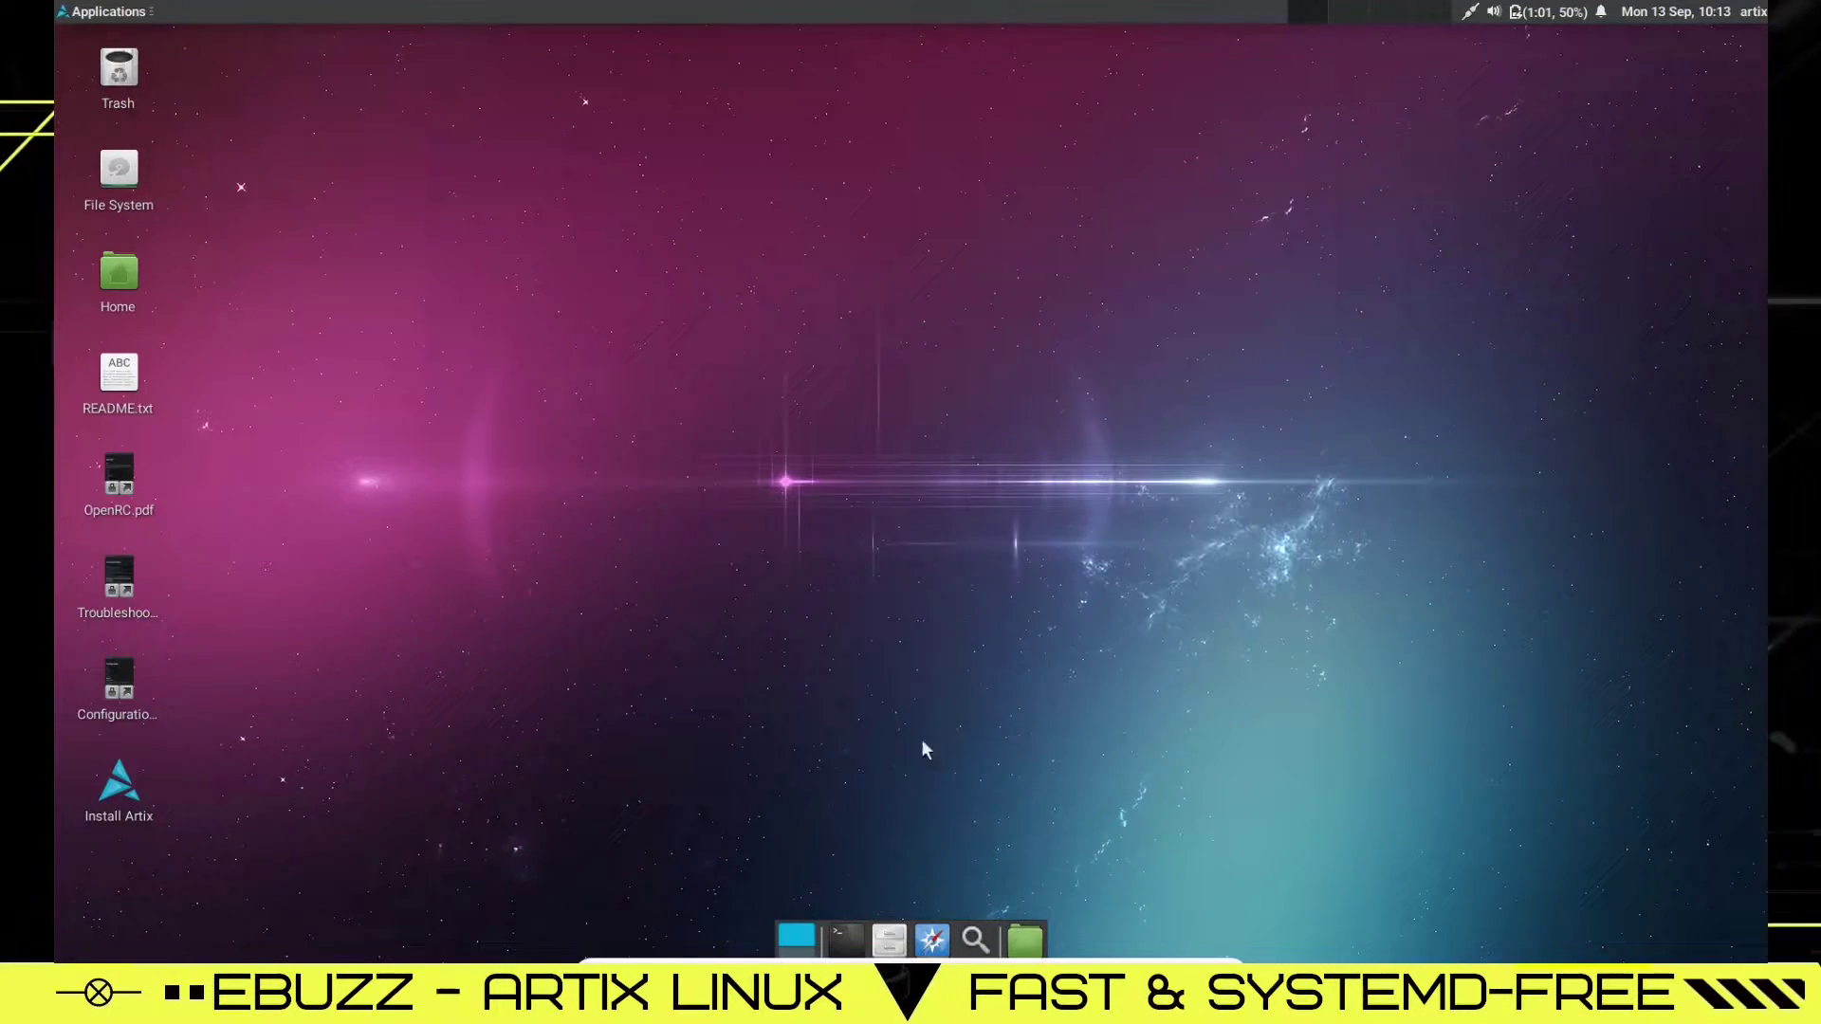
pyautogui.moveTo(796, 303); pyautogui.dragTo(679, 185)
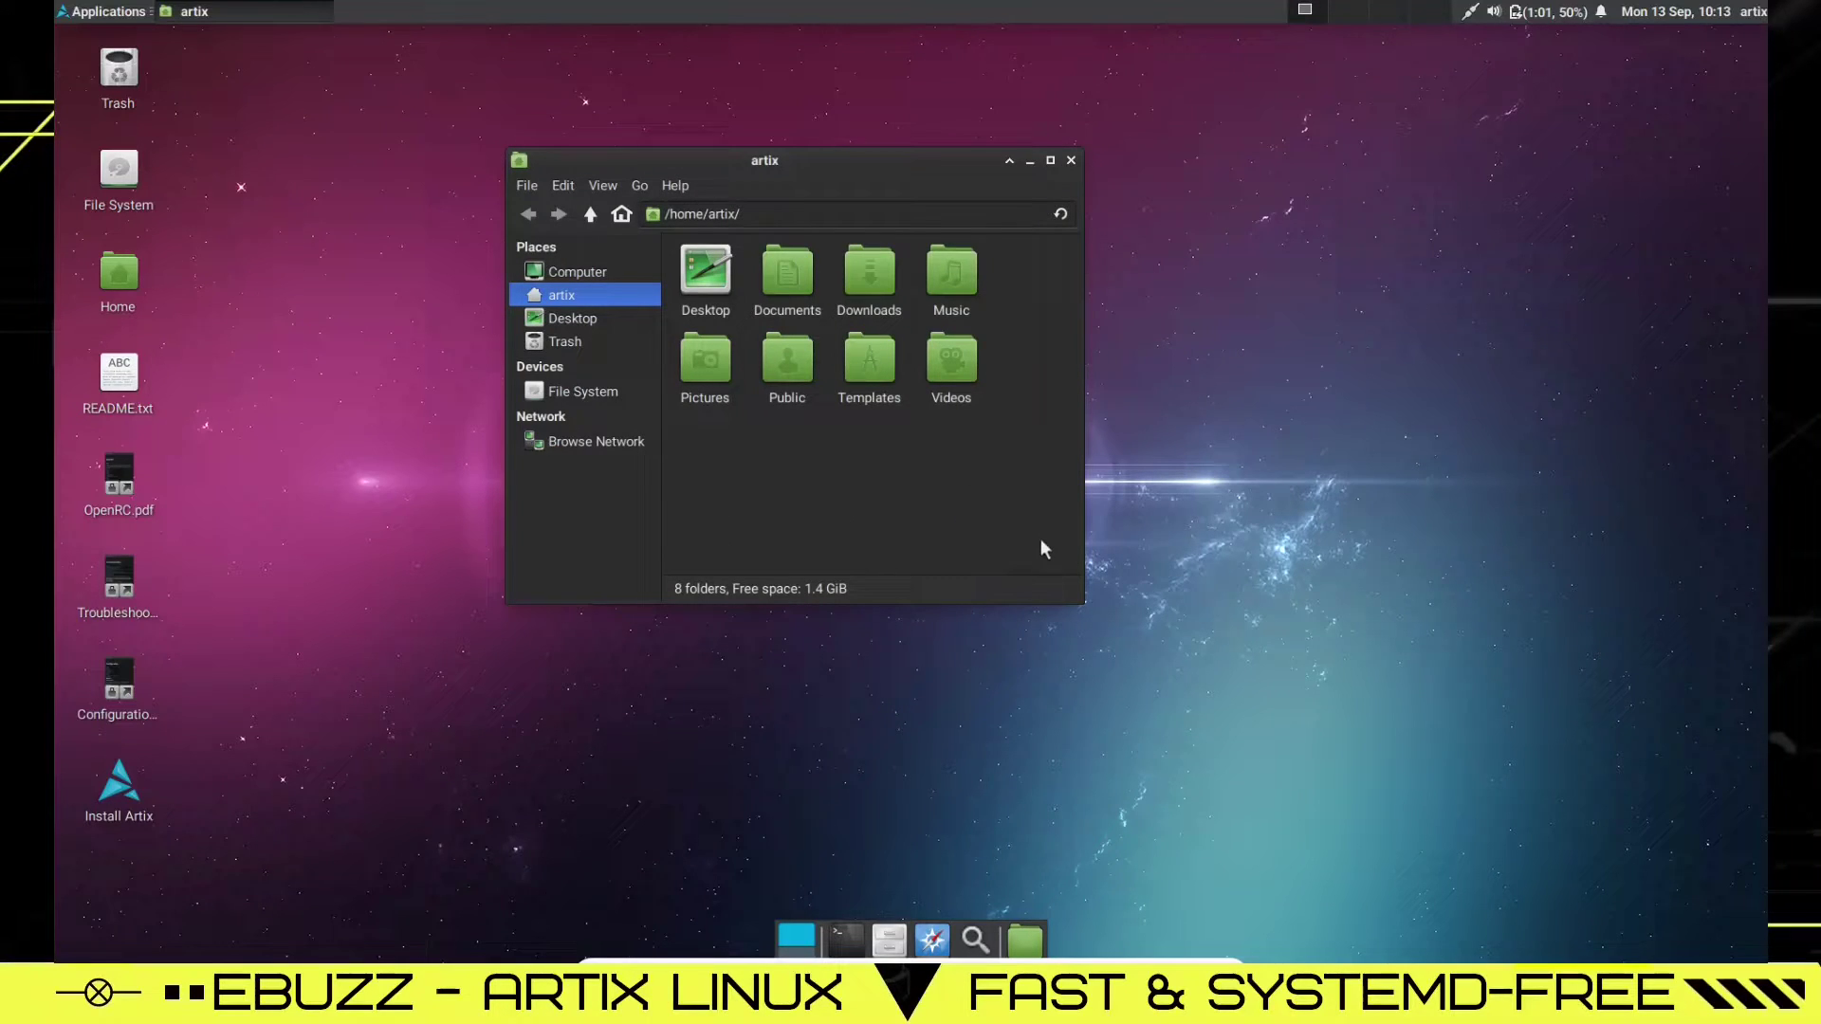
pyautogui.moveTo(1094, 618); pyautogui.dragTo(1309, 804)
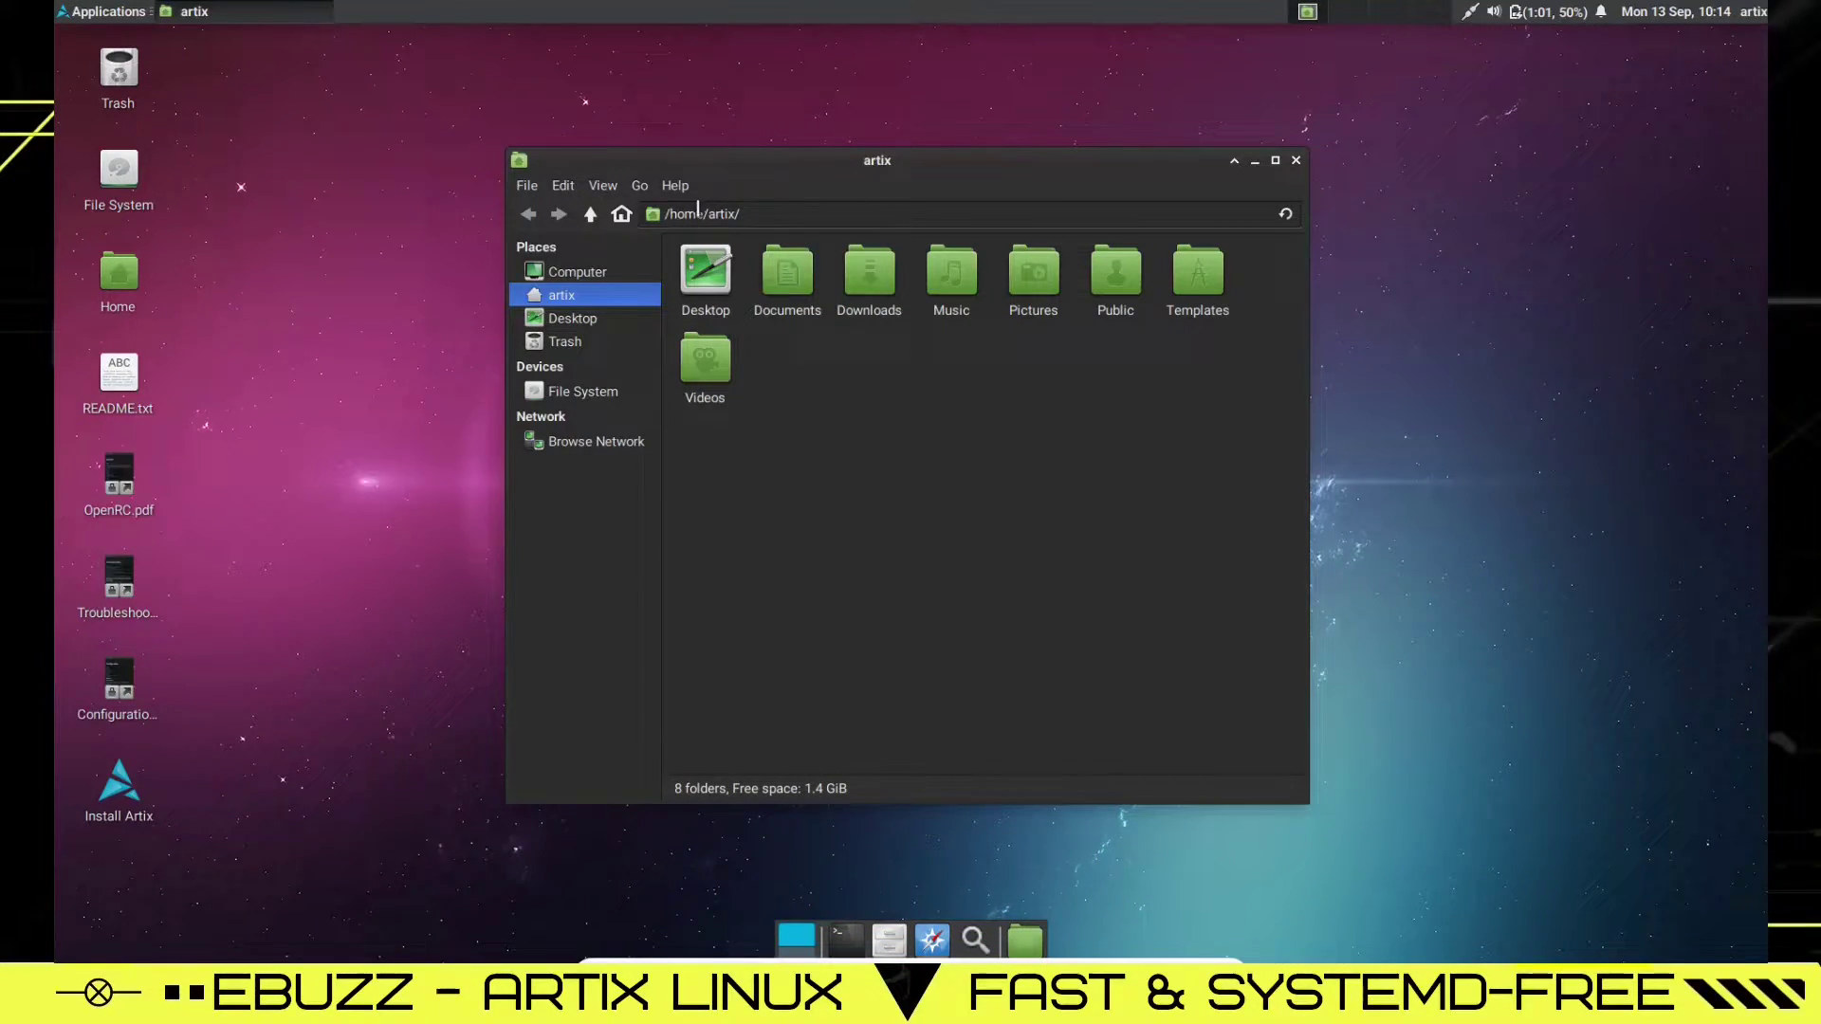
pyautogui.click(560, 186)
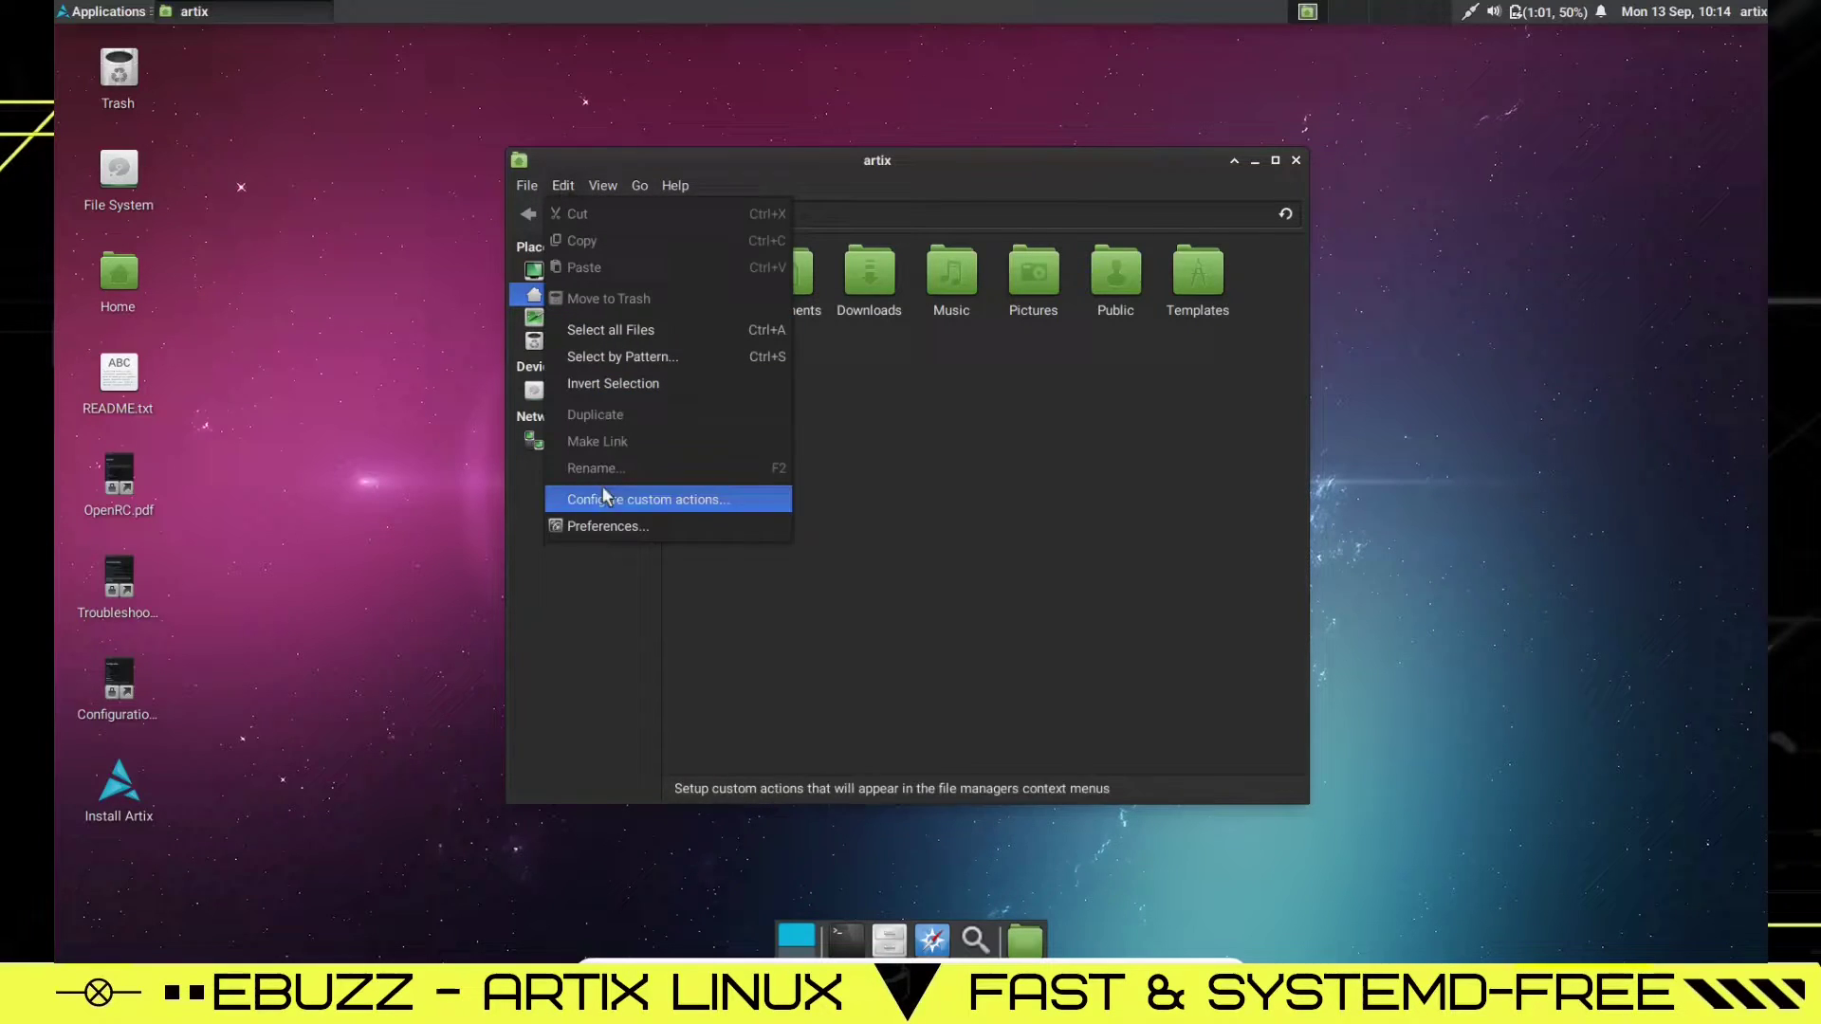
# Step: Open File Manager Preferences and show thumbnails for local files only
pyautogui.click(603, 527)
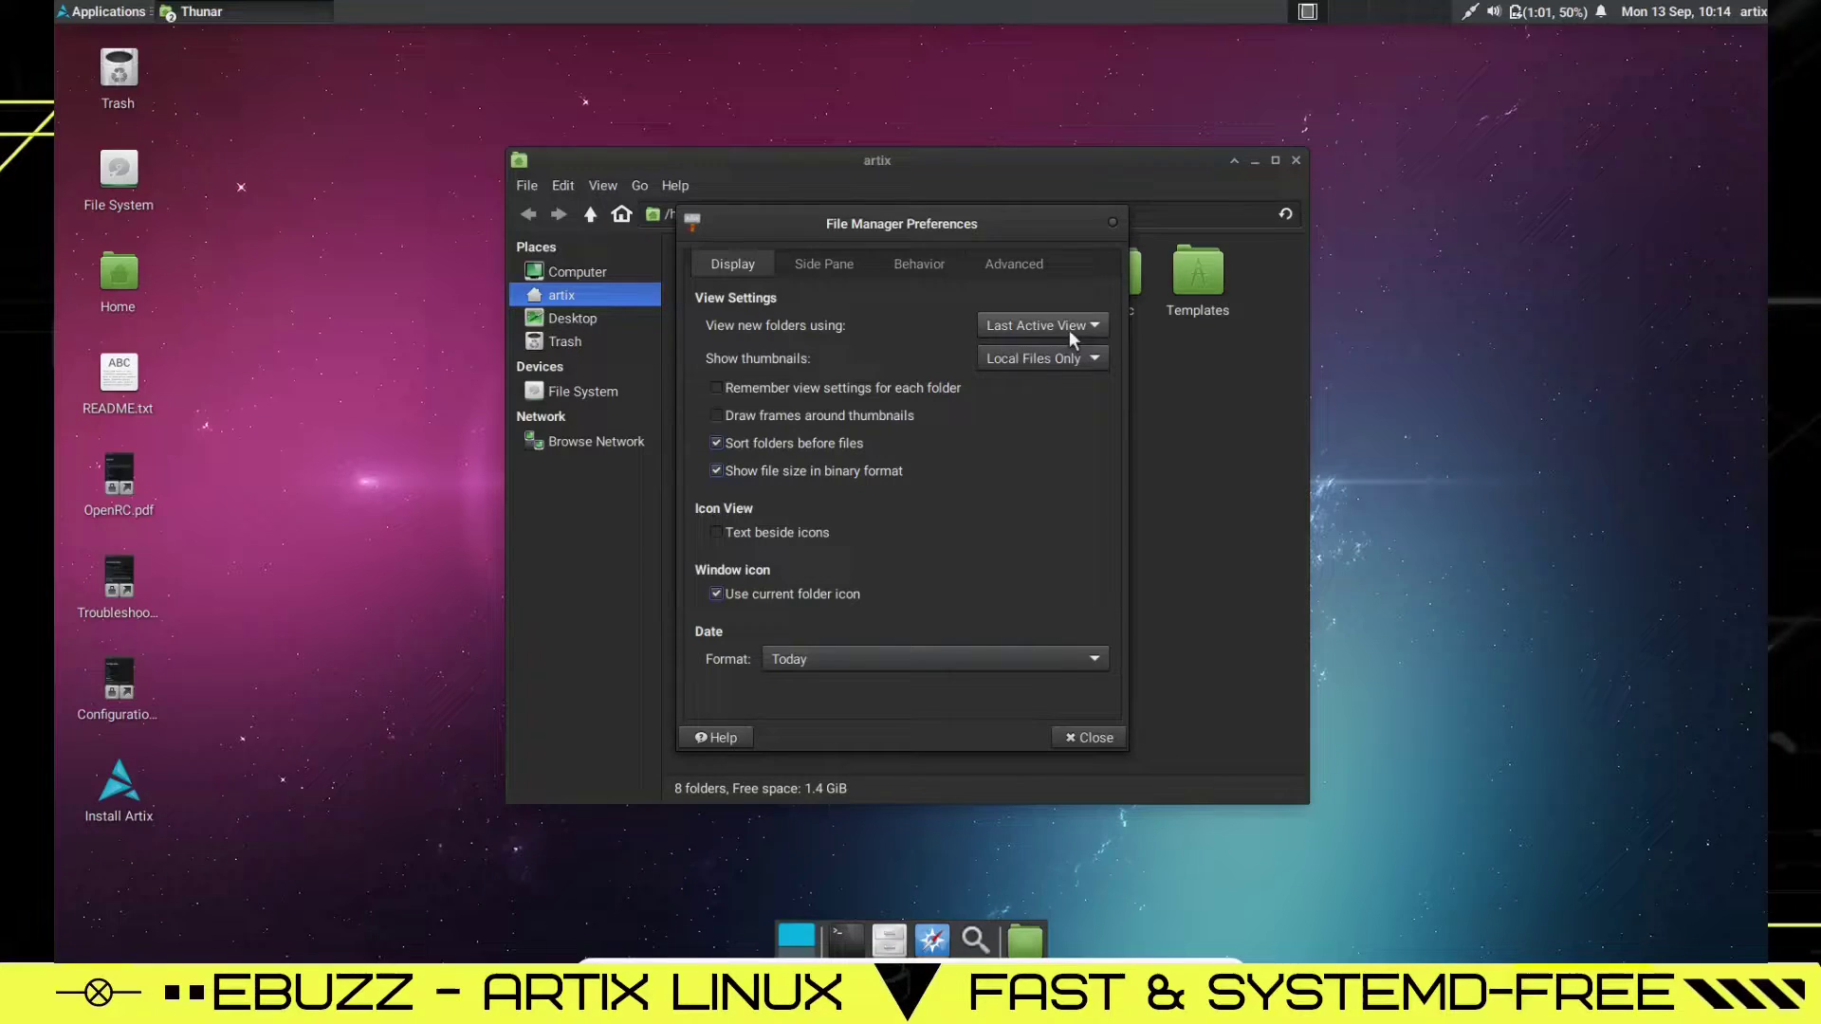
pyautogui.click(1063, 357)
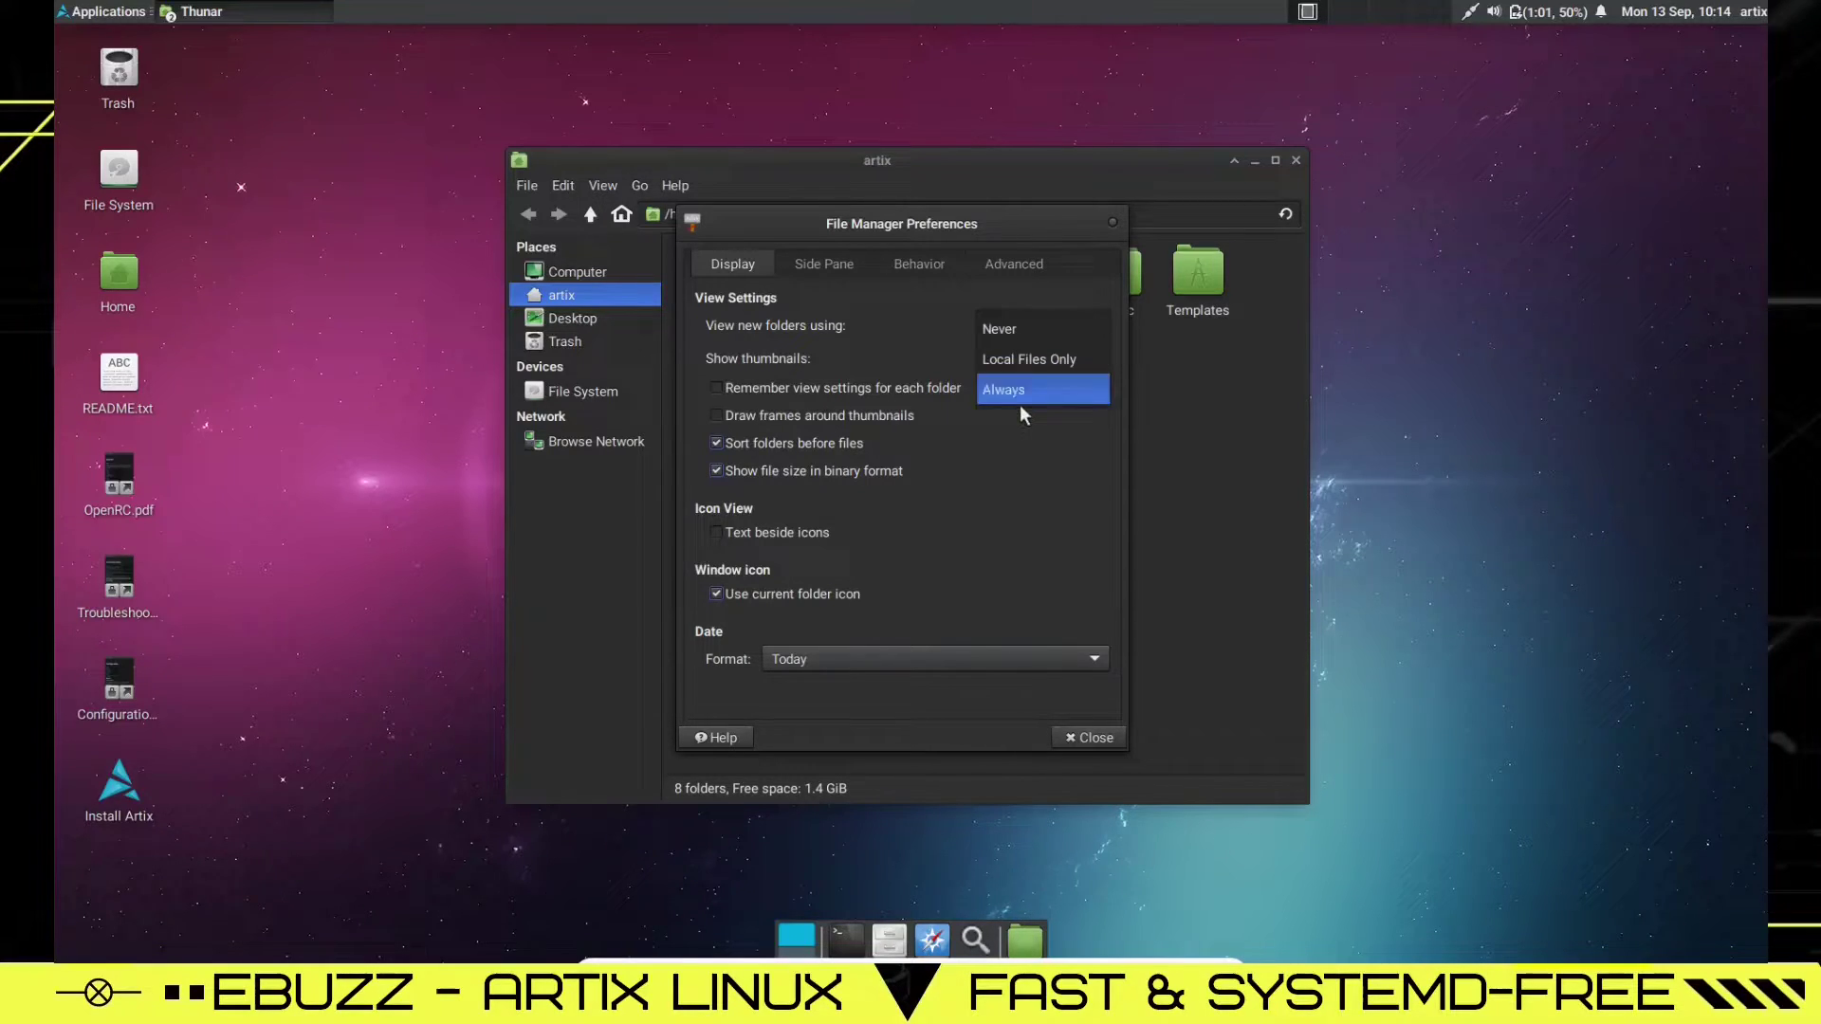
pyautogui.click(1029, 358)
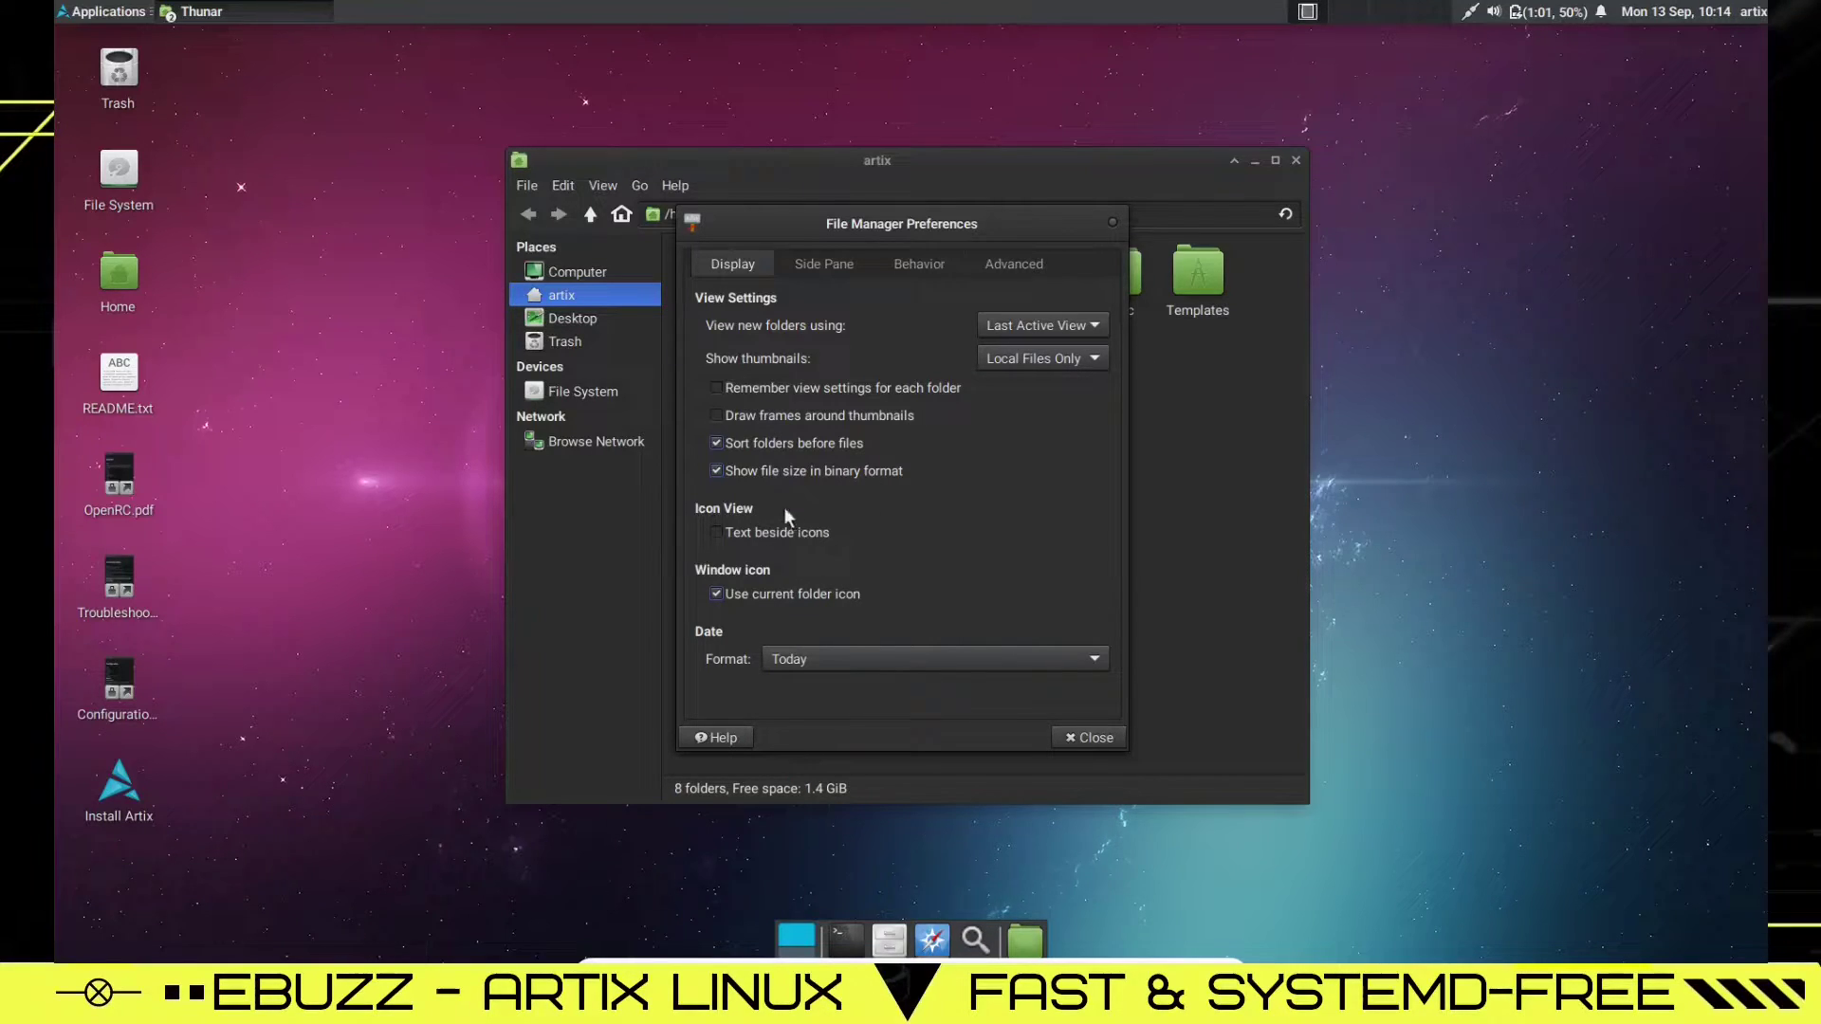
# Step: Set the side pane shortcuts icon size to 48px
pyautogui.click(834, 263)
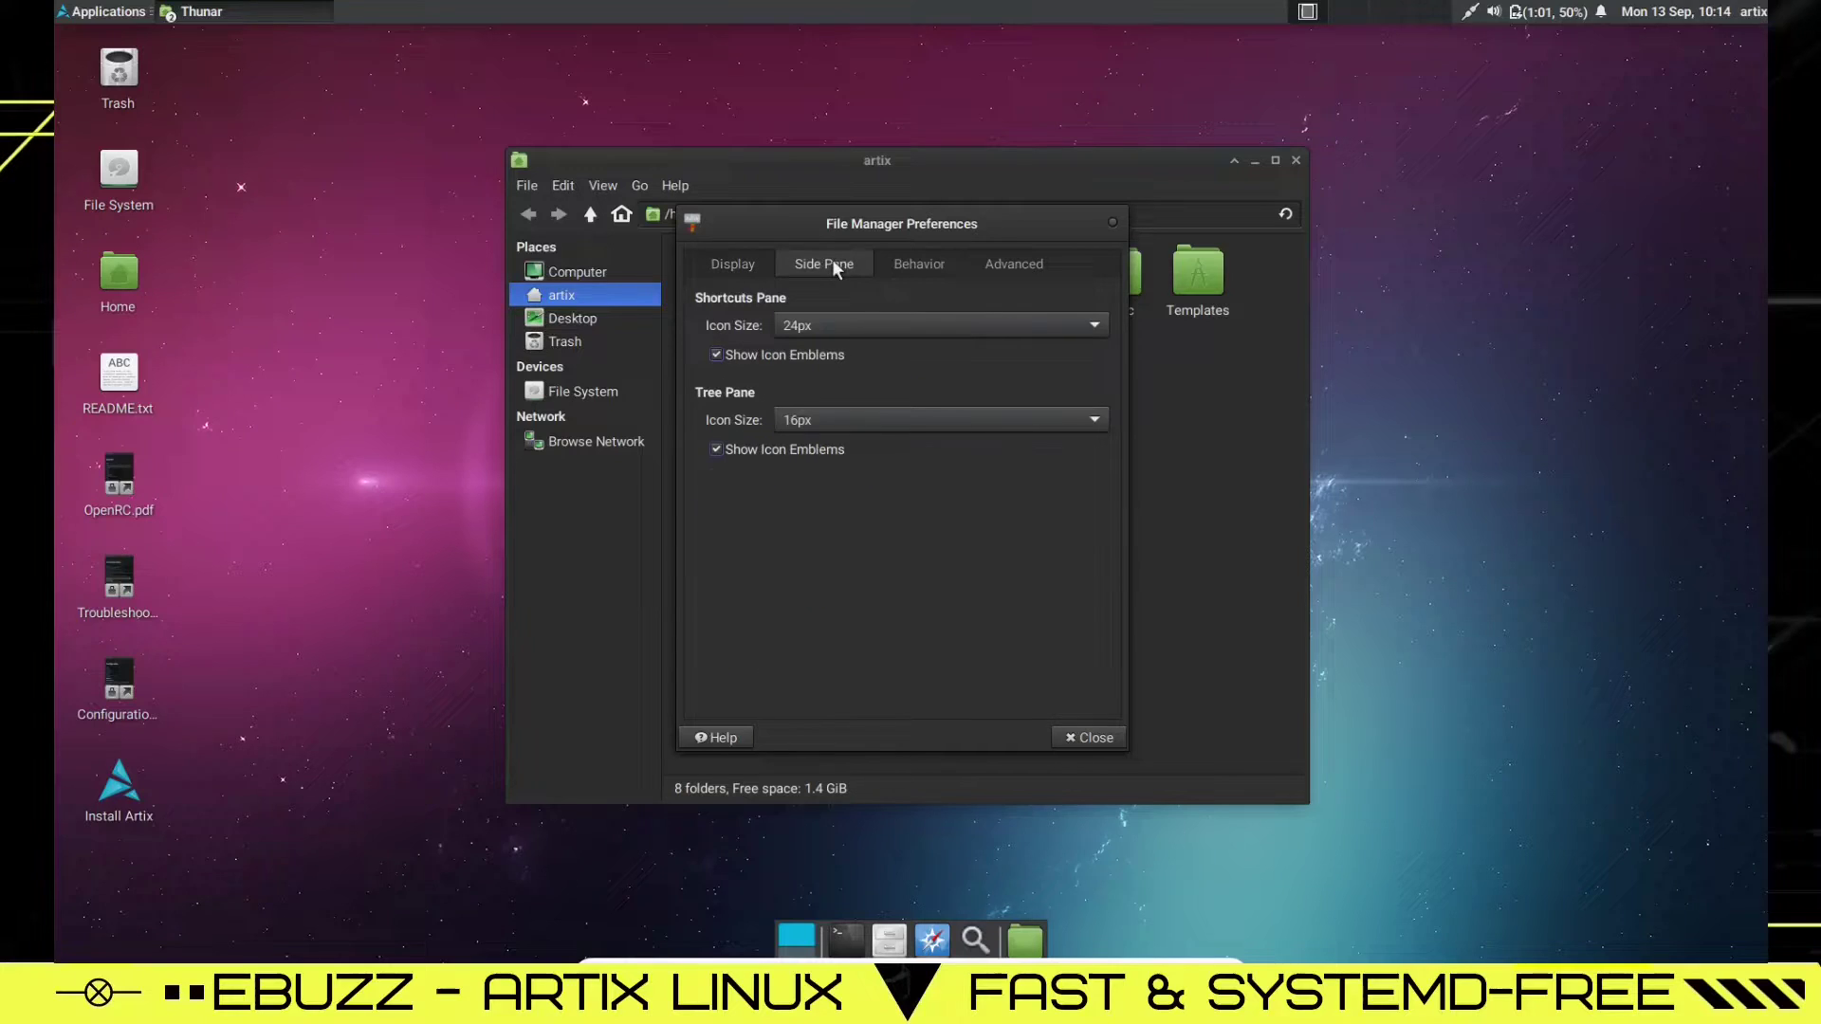
pyautogui.click(1095, 325)
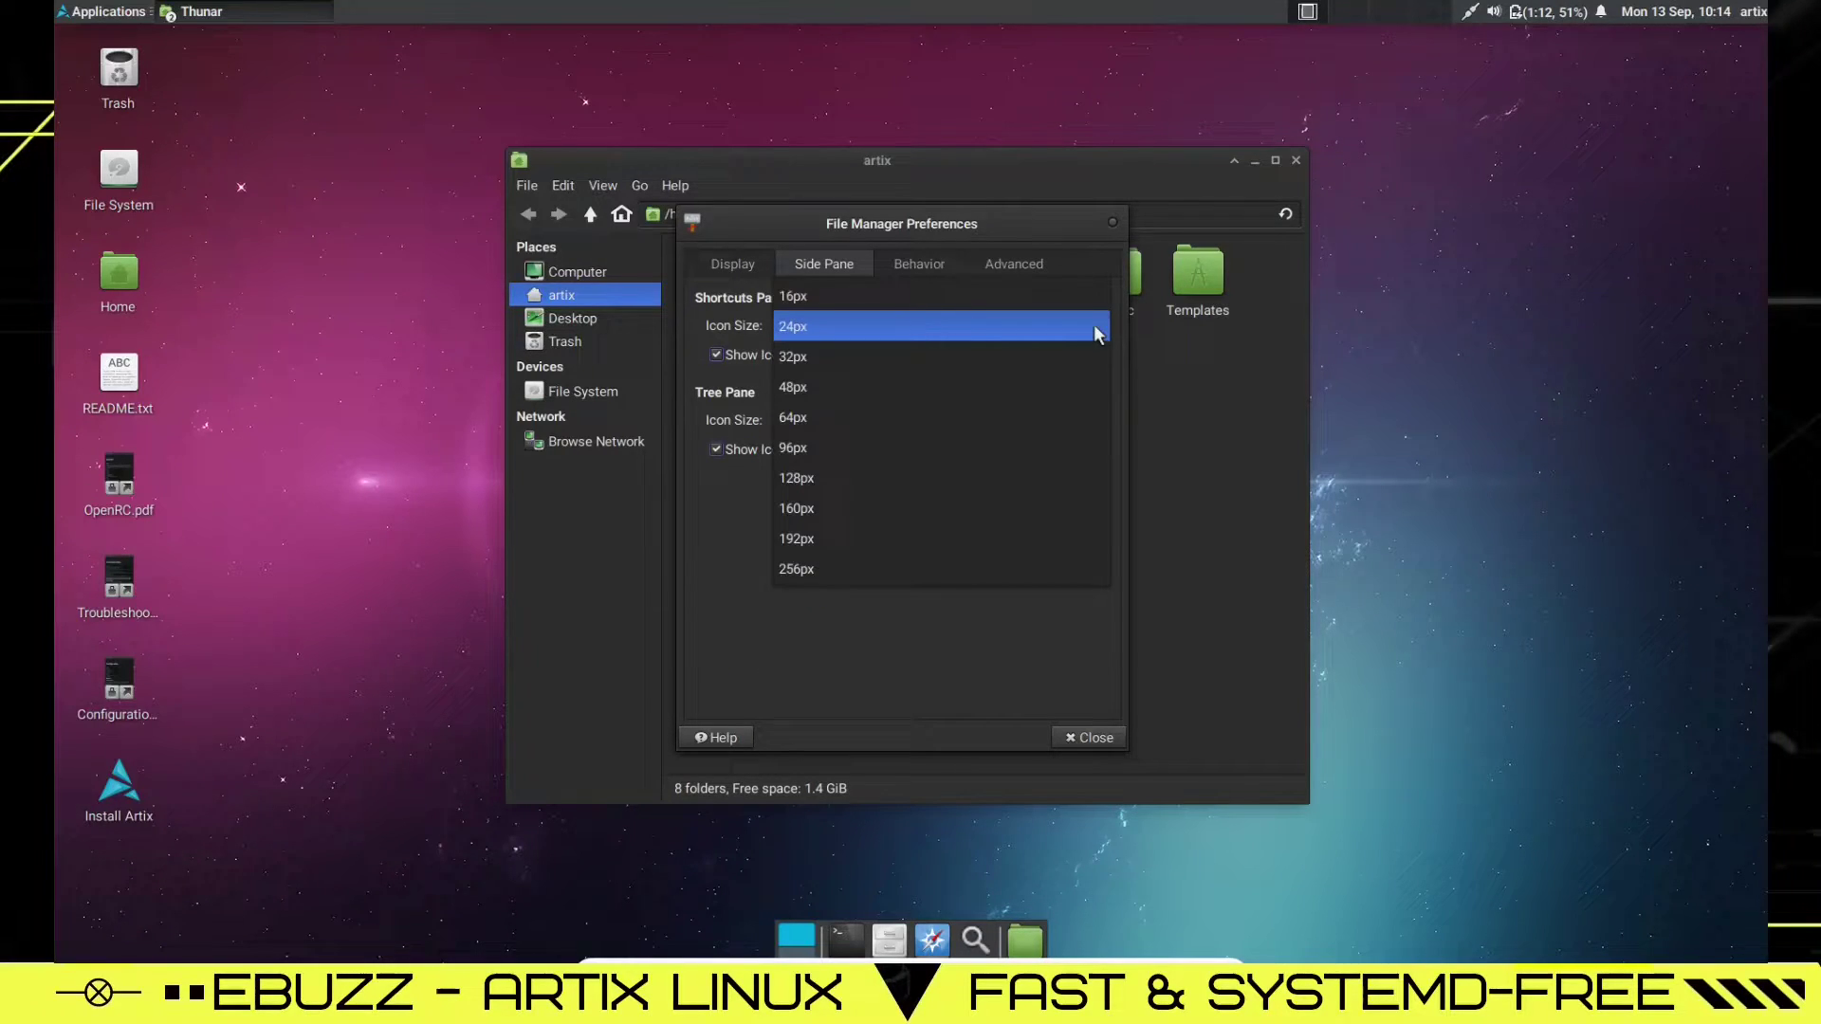
pyautogui.click(977, 384)
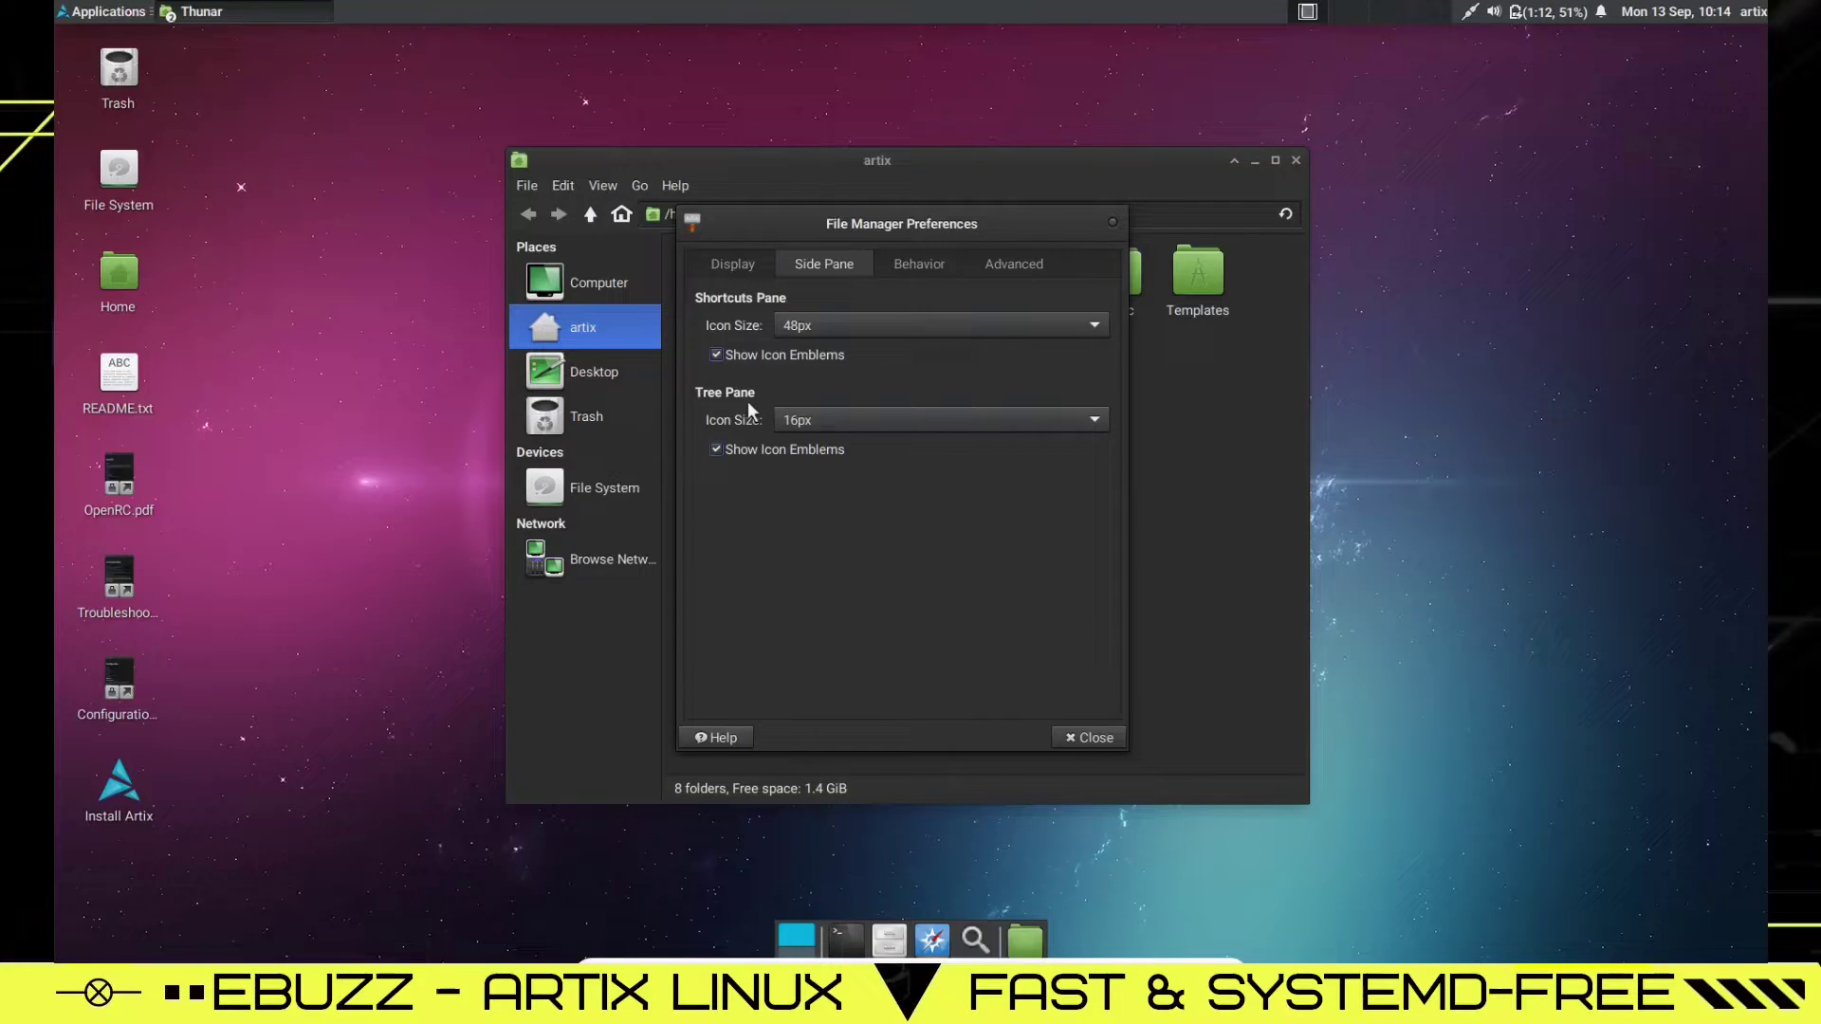
# Step: Check the Behavior and Advanced settings, leaving folder permissions on Ask every time
pyautogui.click(922, 264)
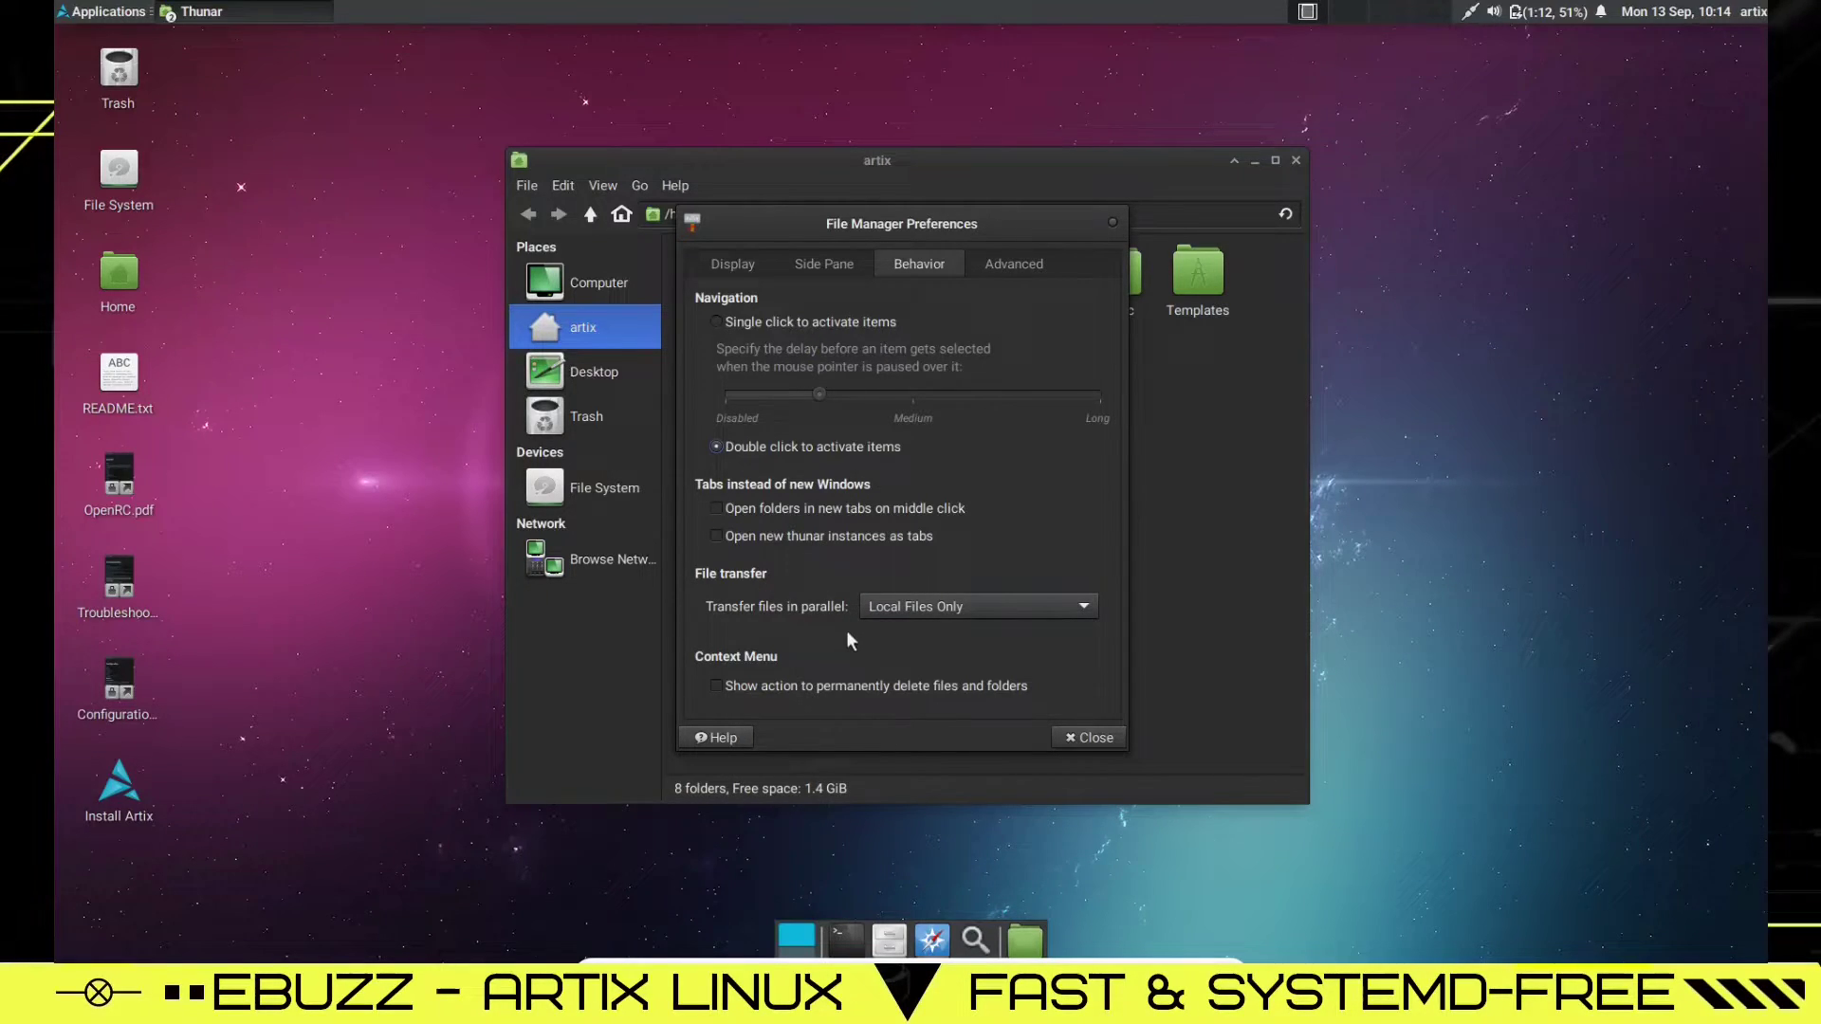
pyautogui.click(1009, 258)
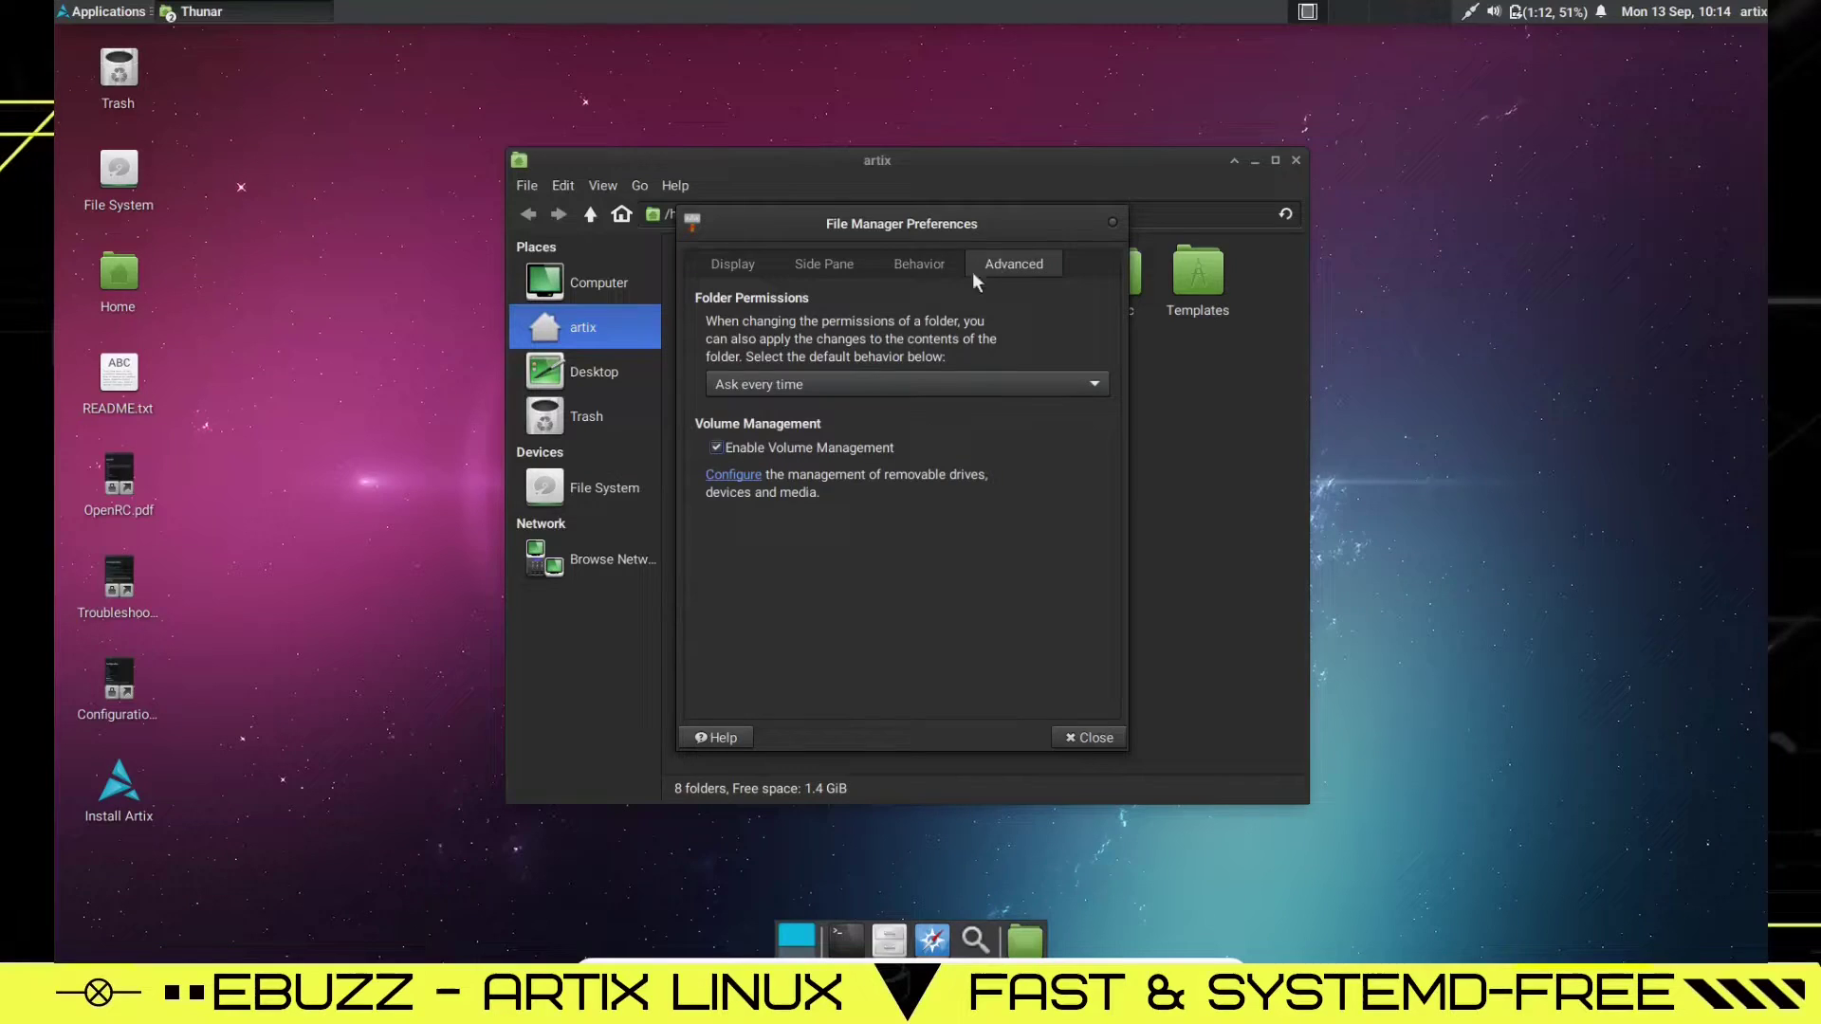
pyautogui.click(1002, 380)
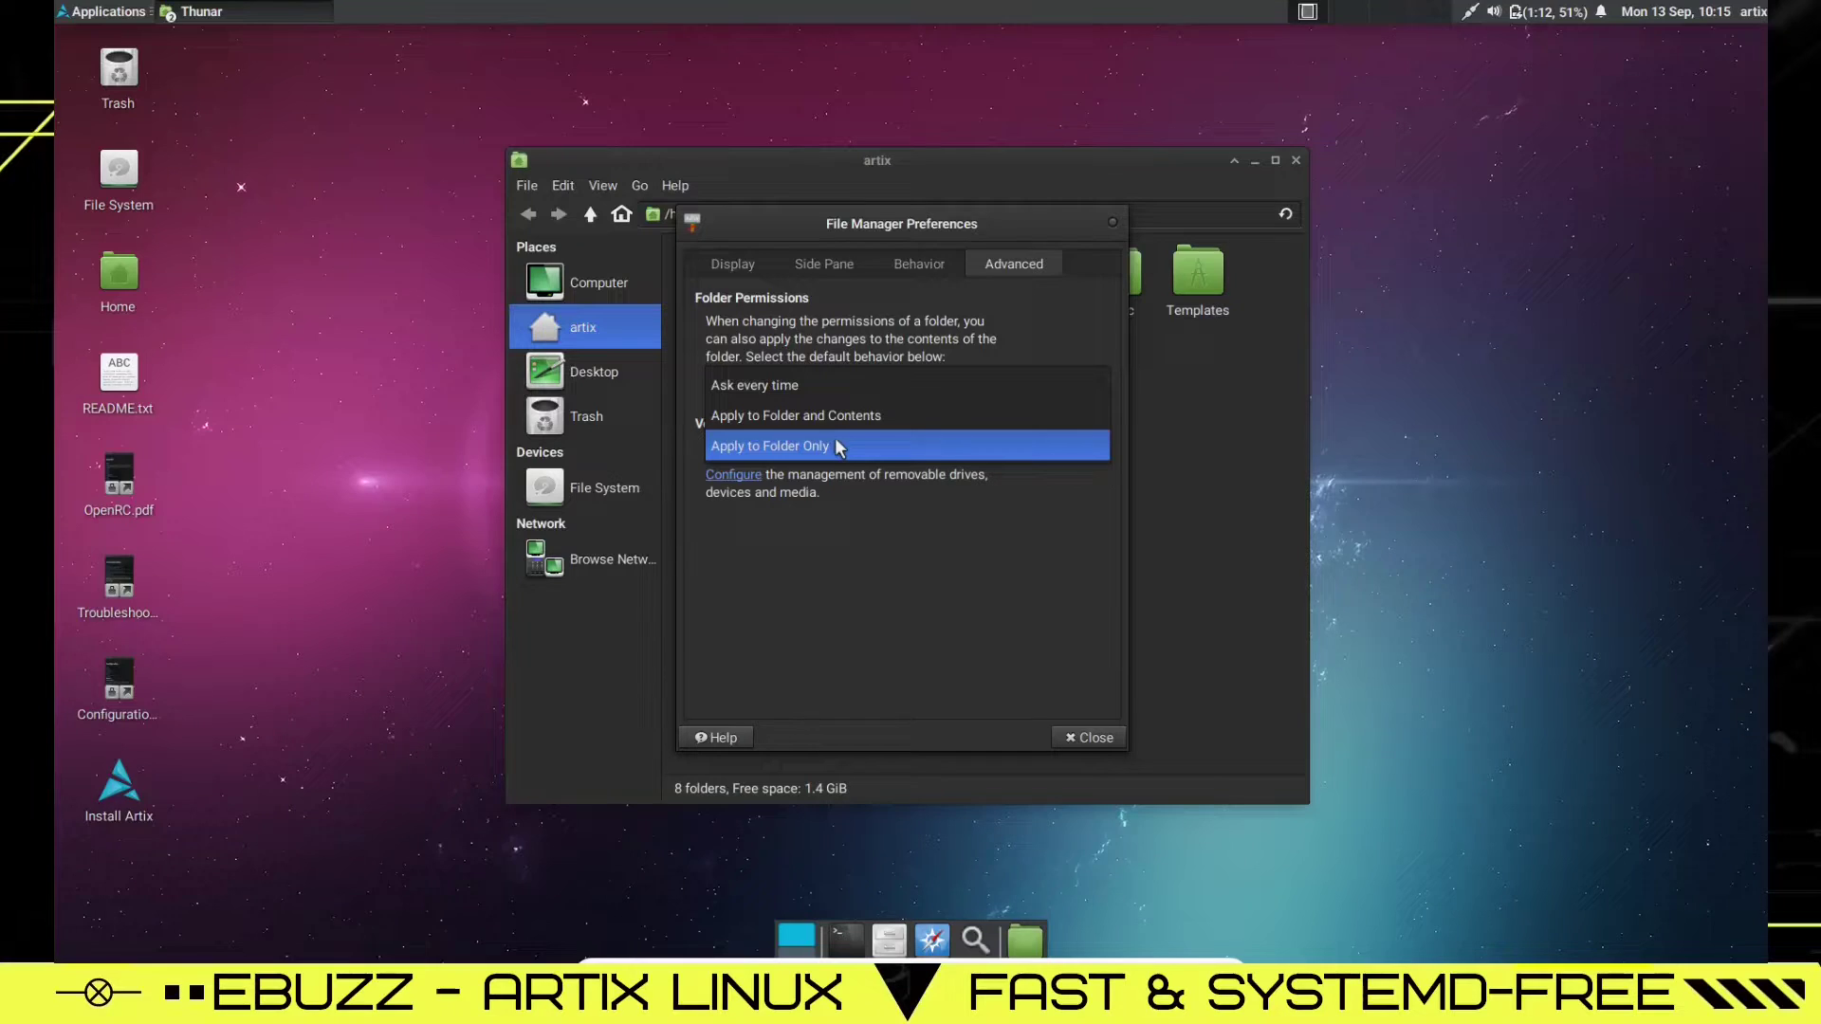
pyautogui.click(1085, 736)
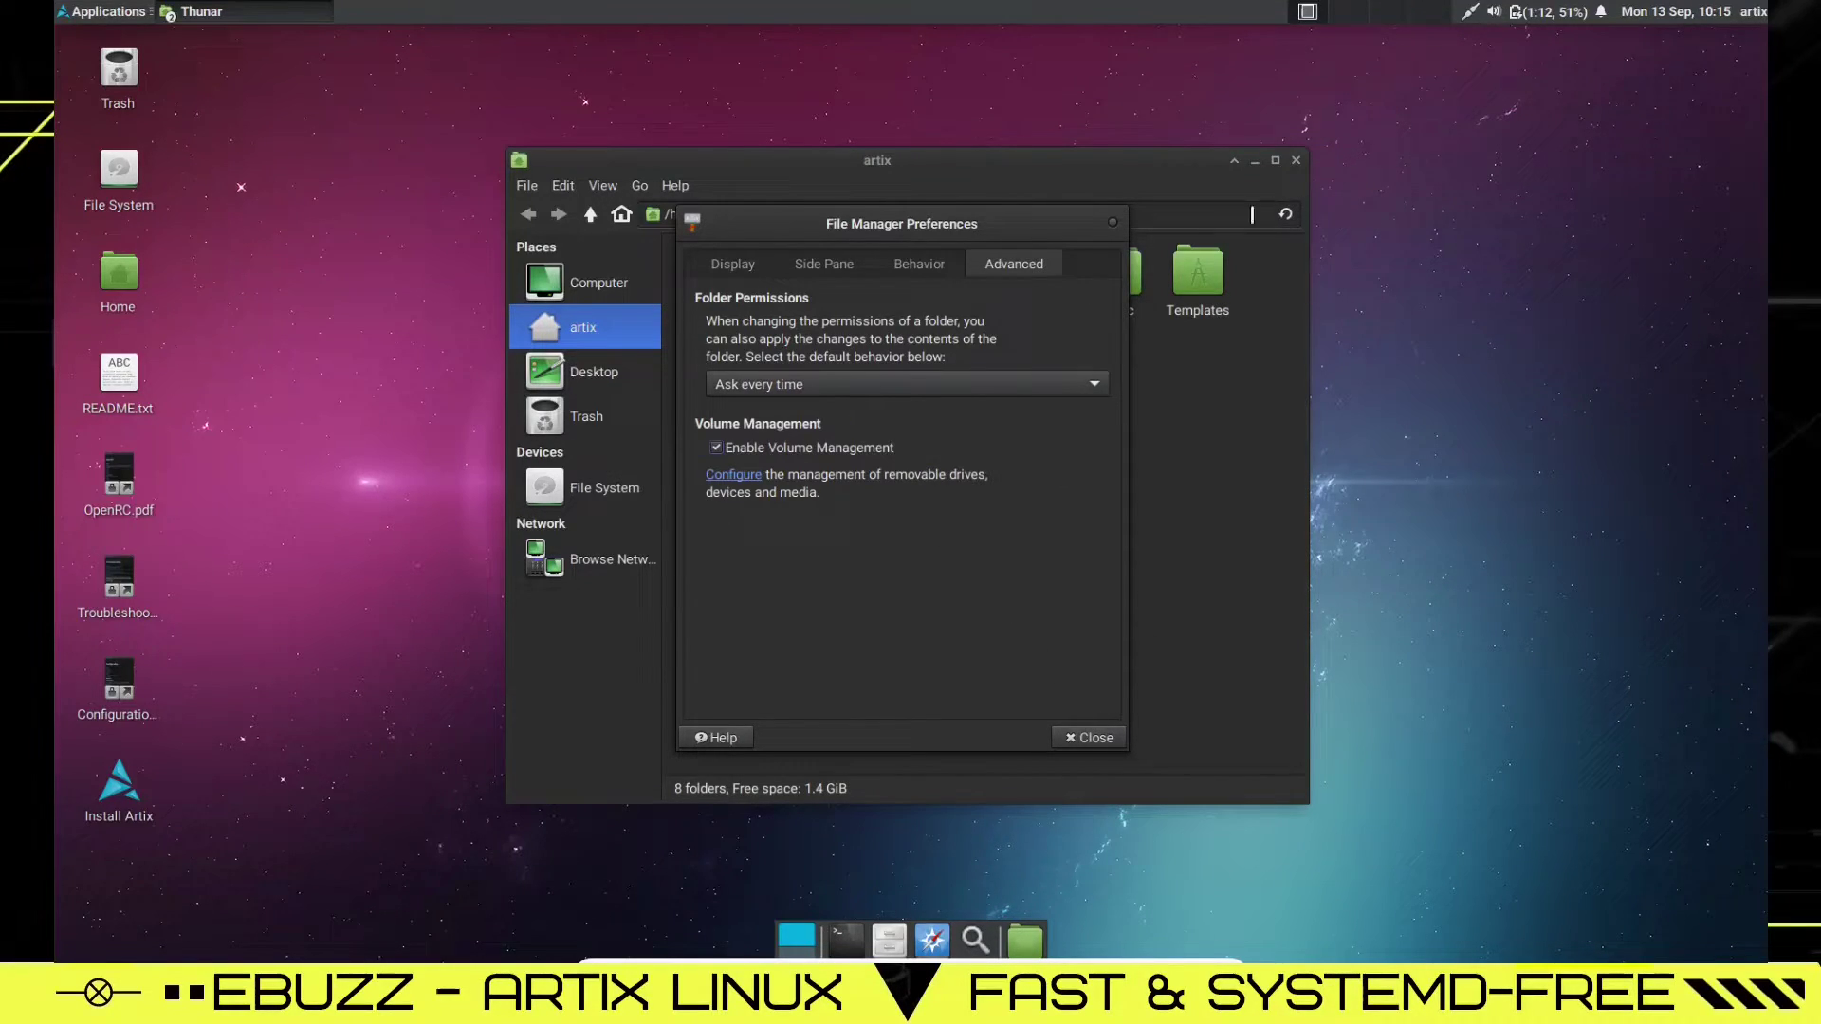
pyautogui.click(1113, 221)
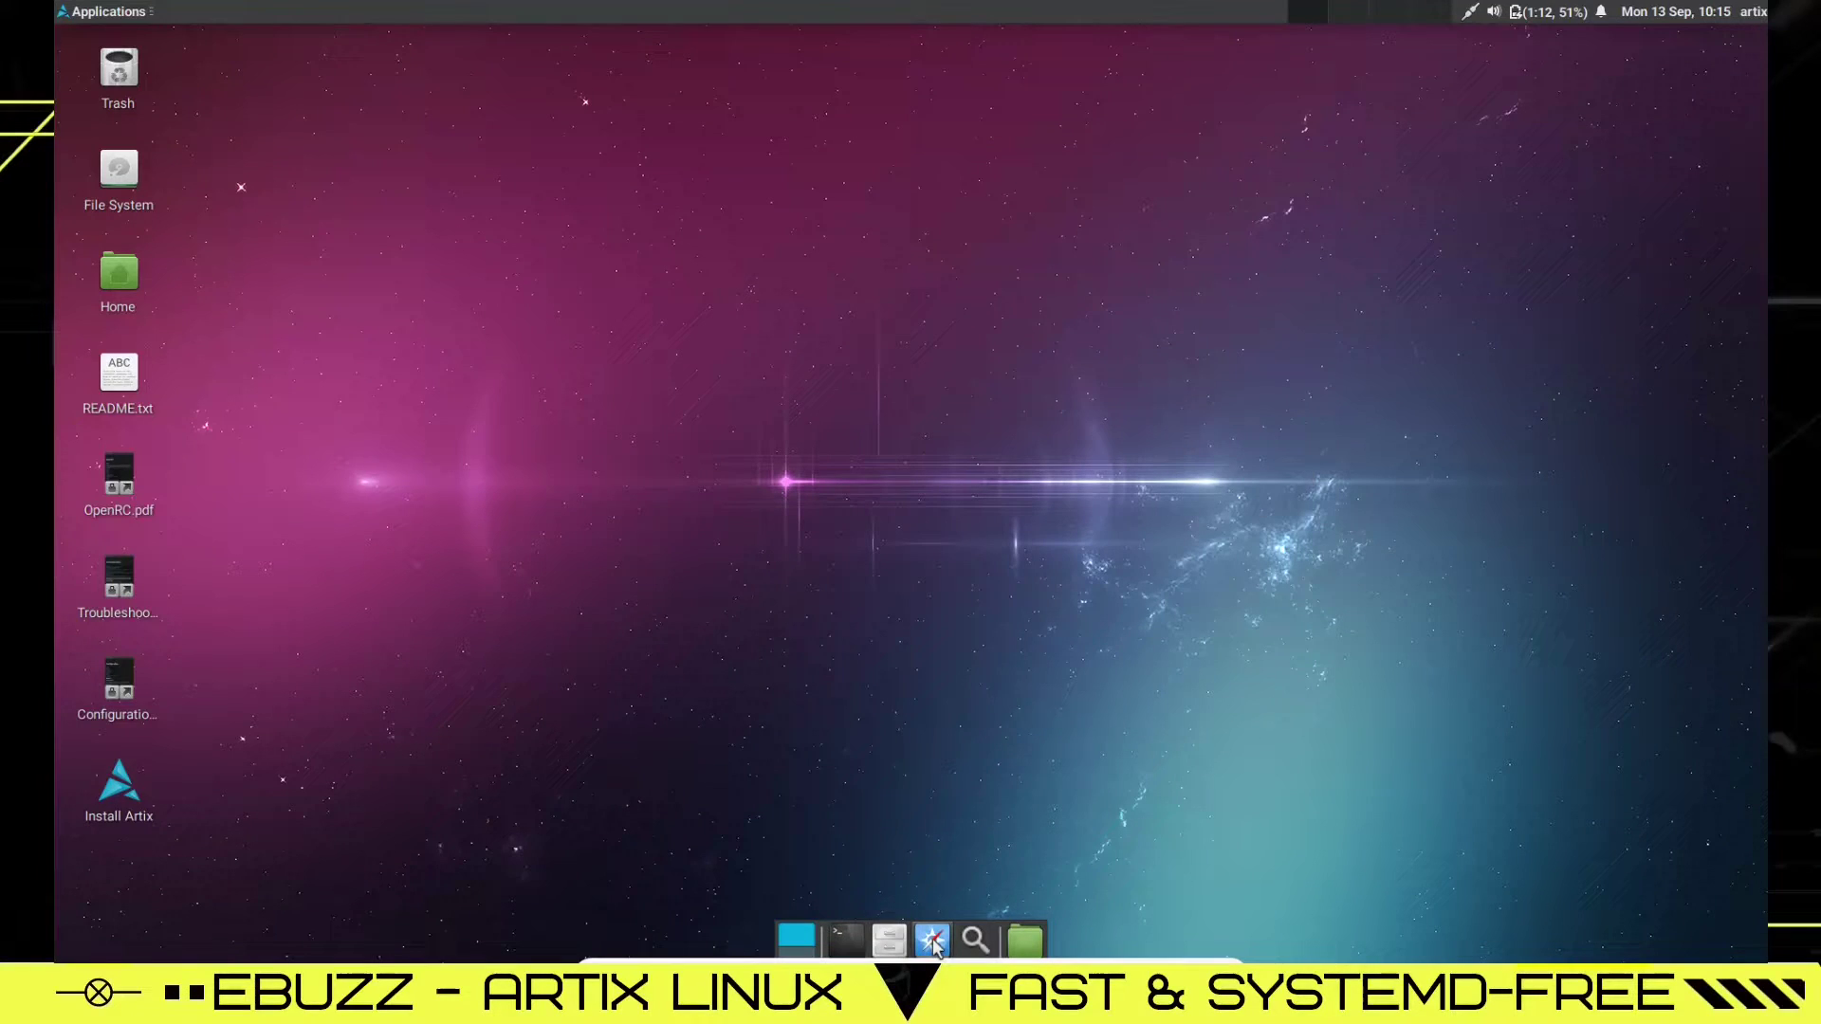
pyautogui.click(103, 11)
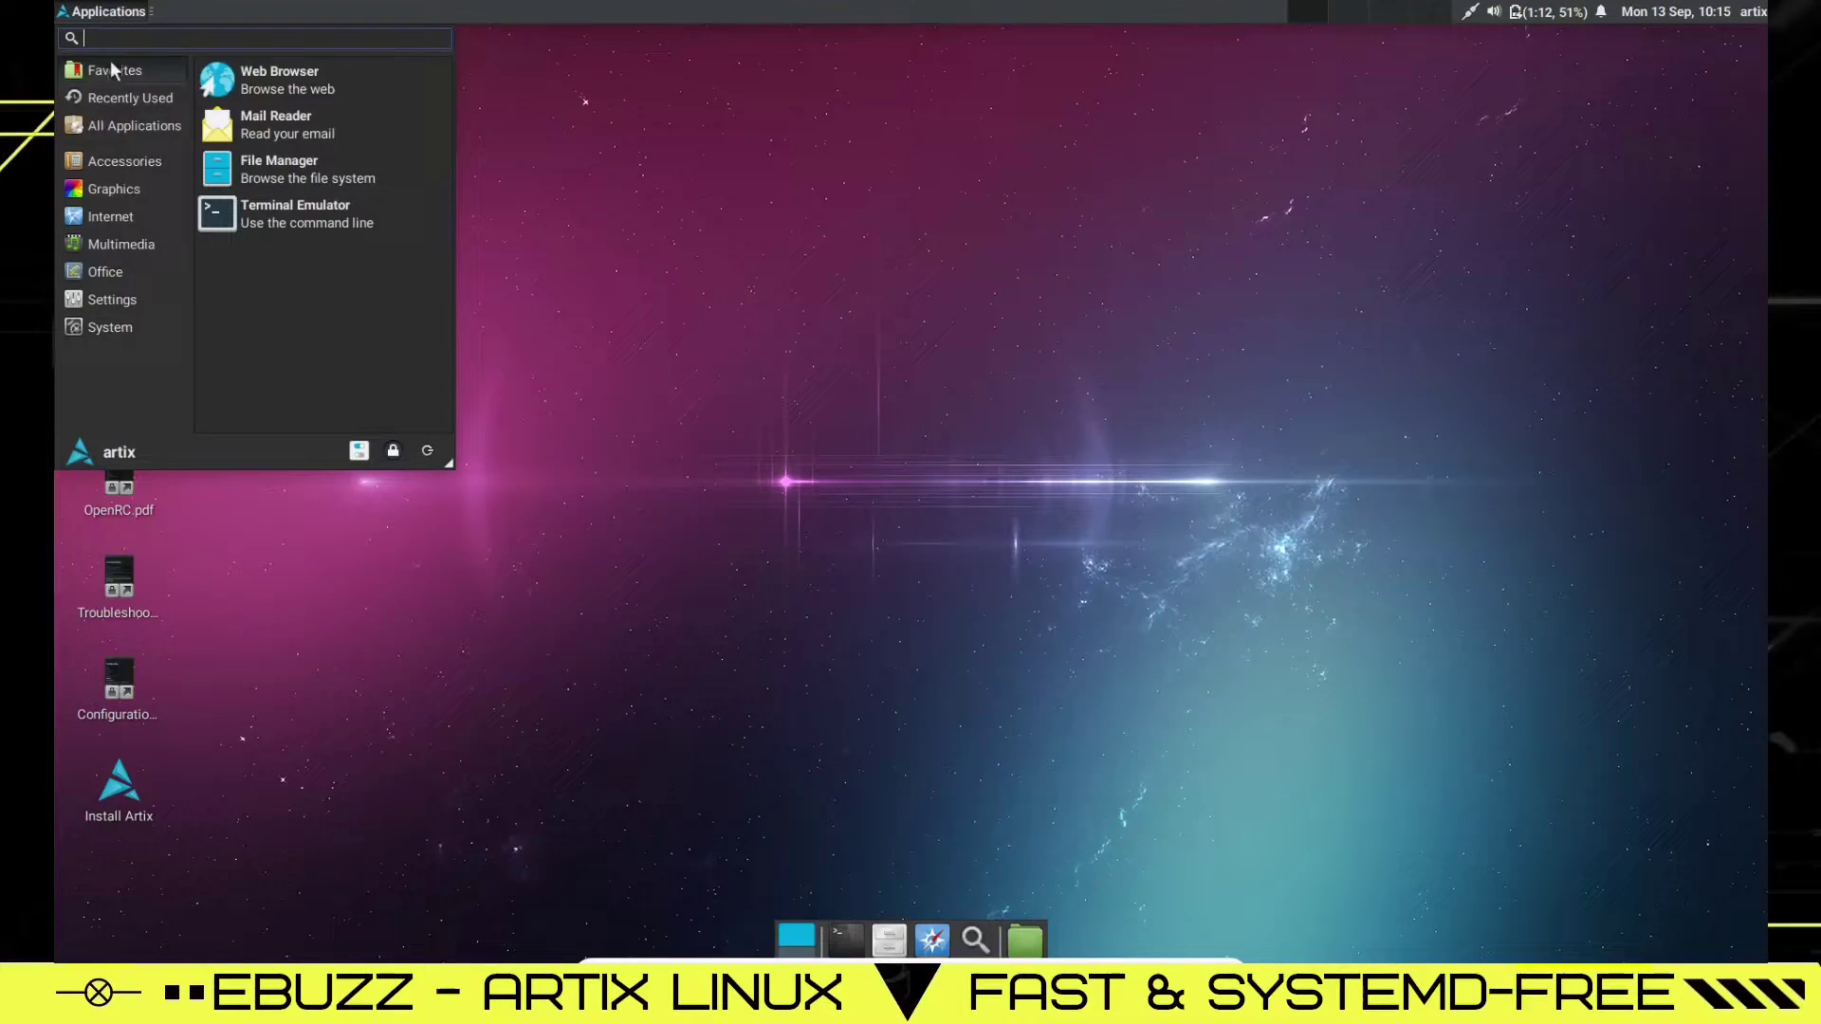
pyautogui.click(104, 216)
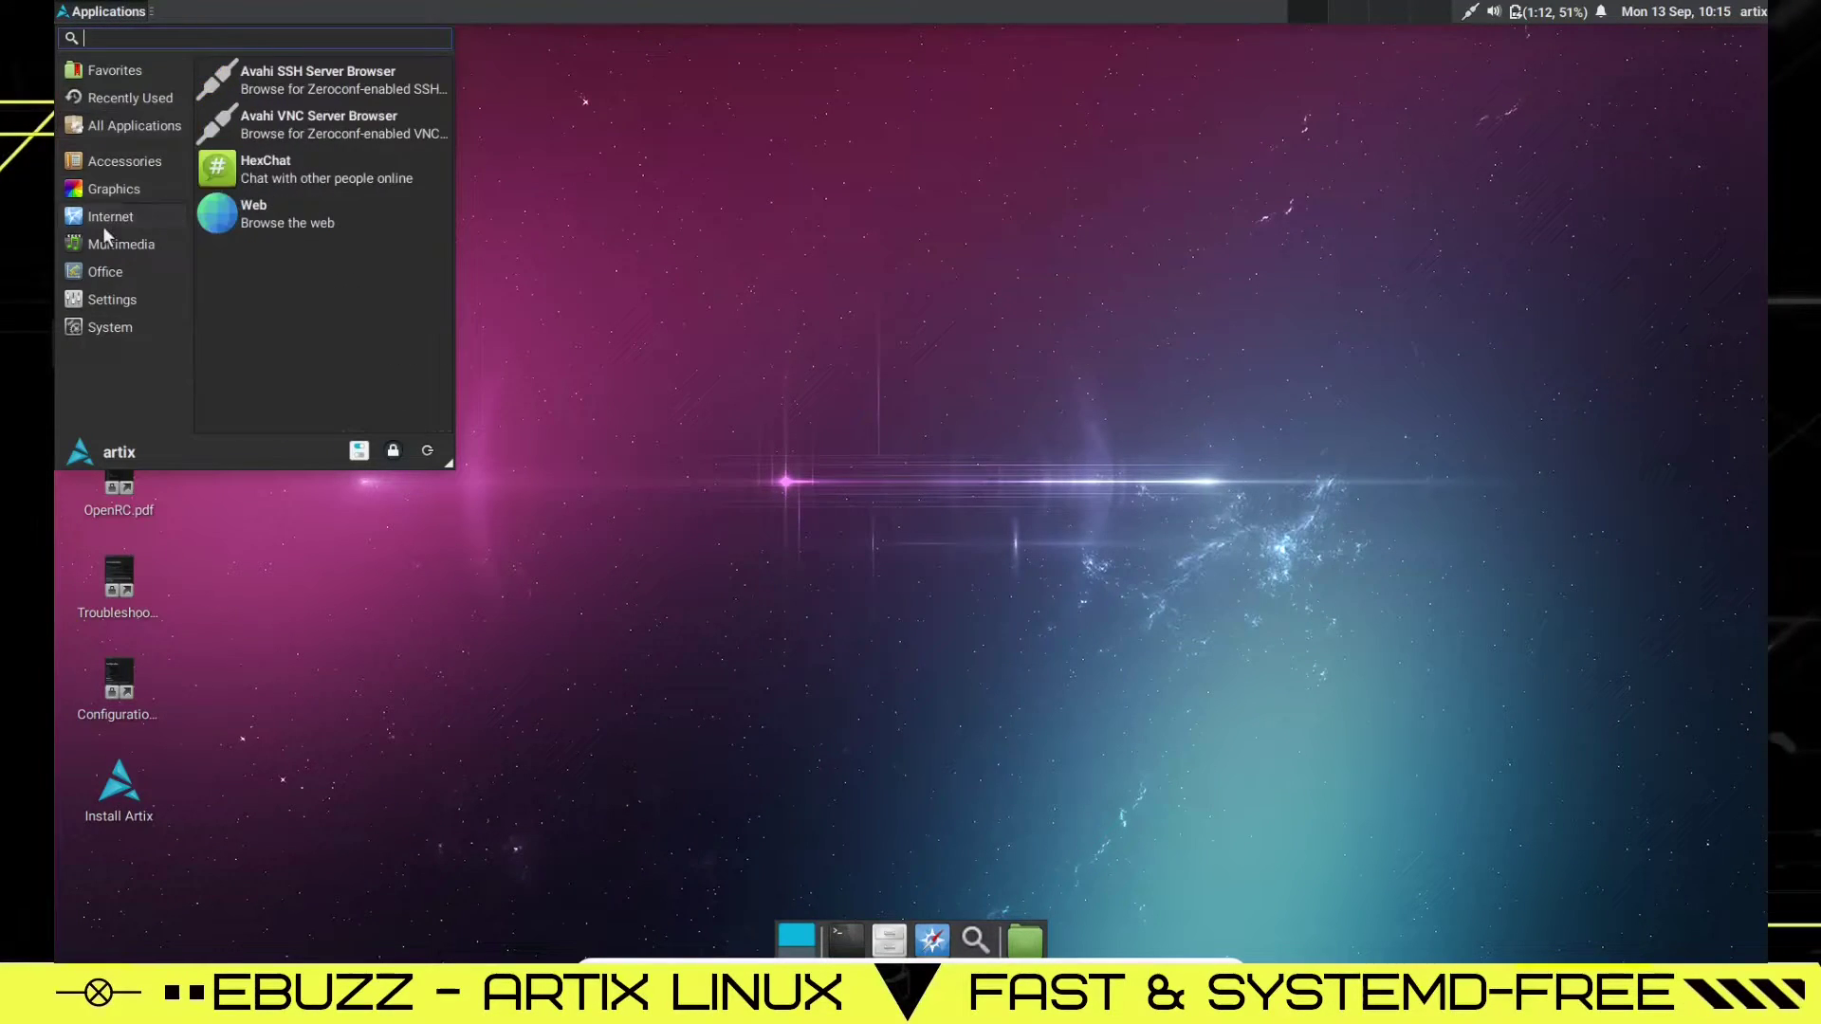
pyautogui.click(276, 228)
pyautogui.click(932, 938)
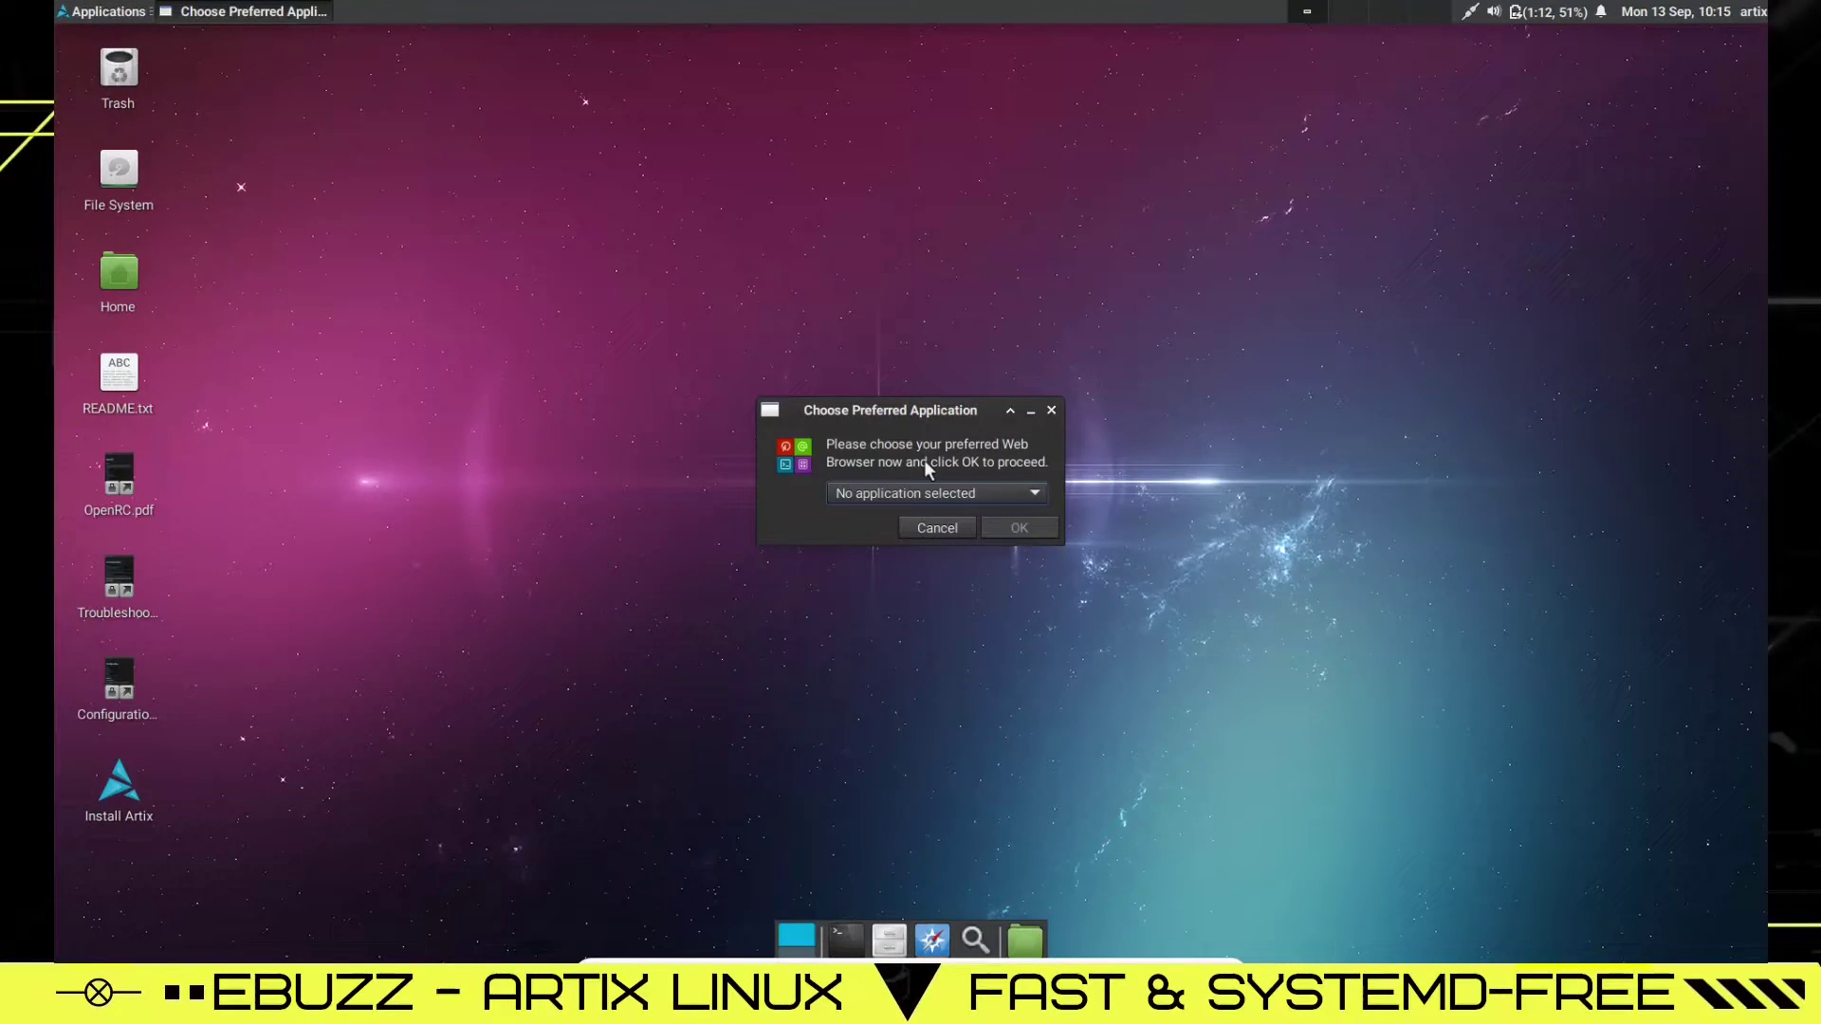
pyautogui.click(1034, 493)
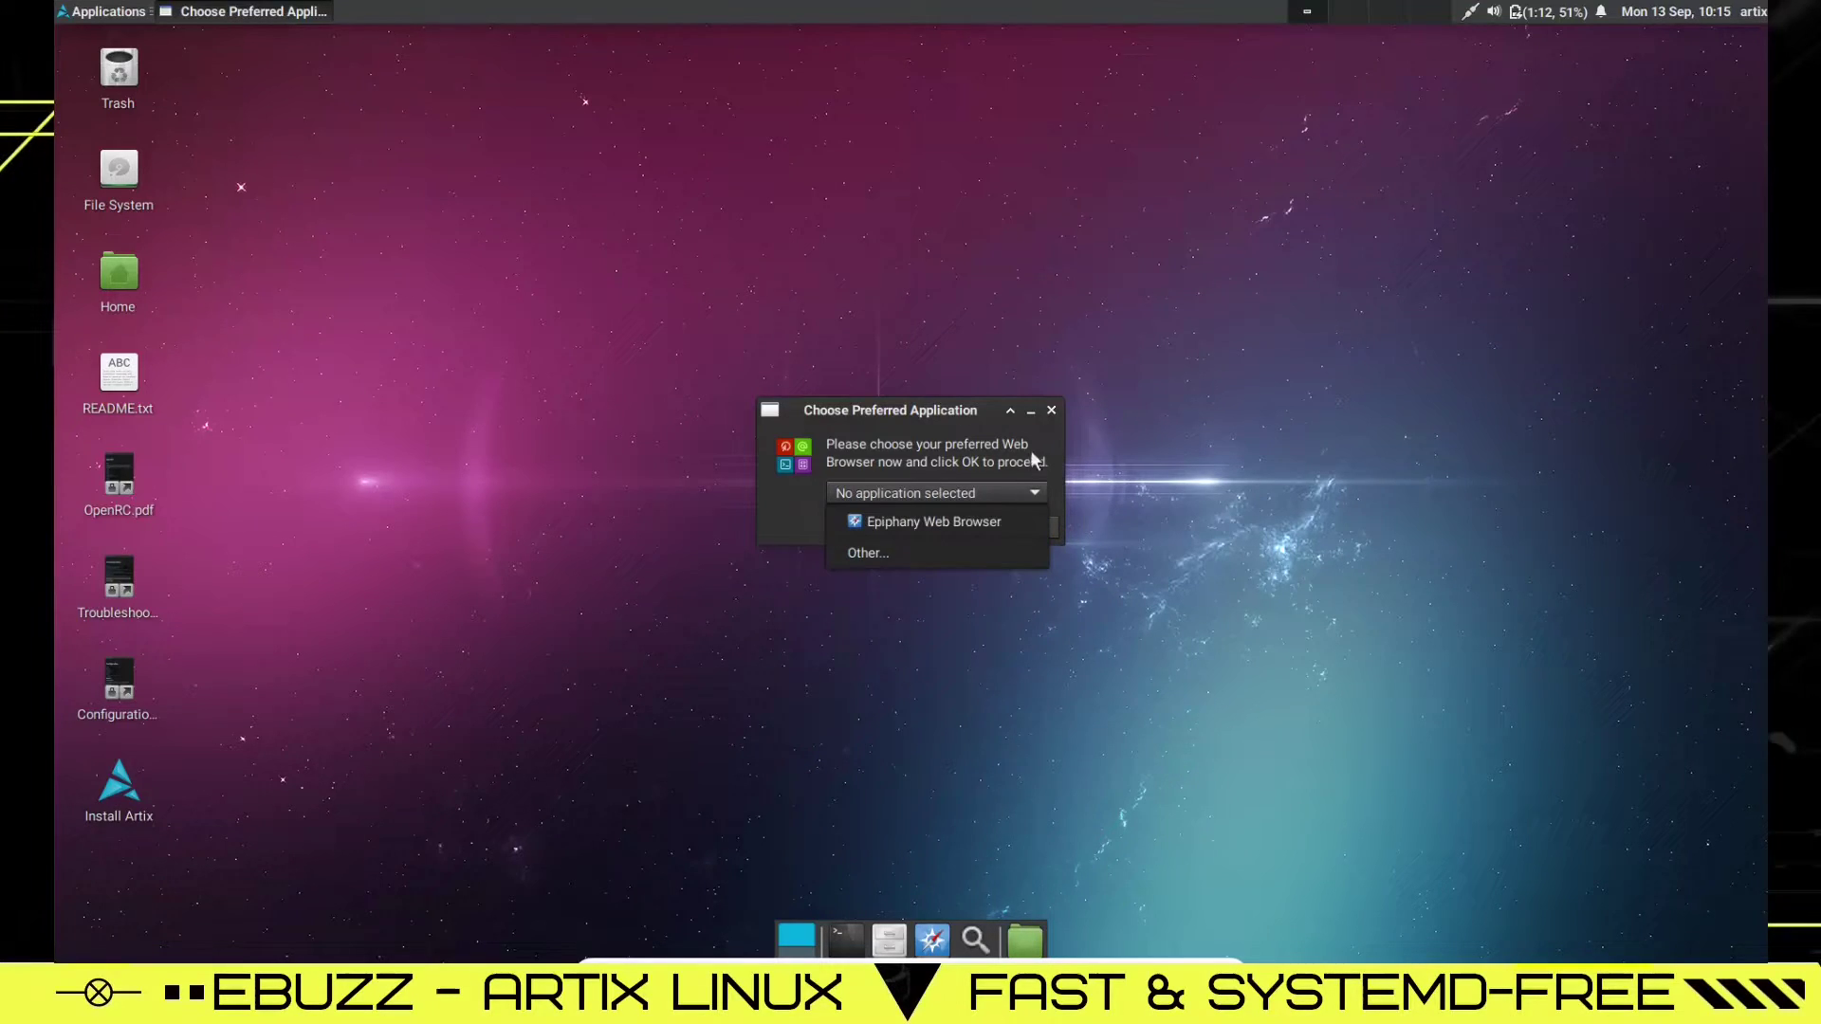
pyautogui.click(1101, 516)
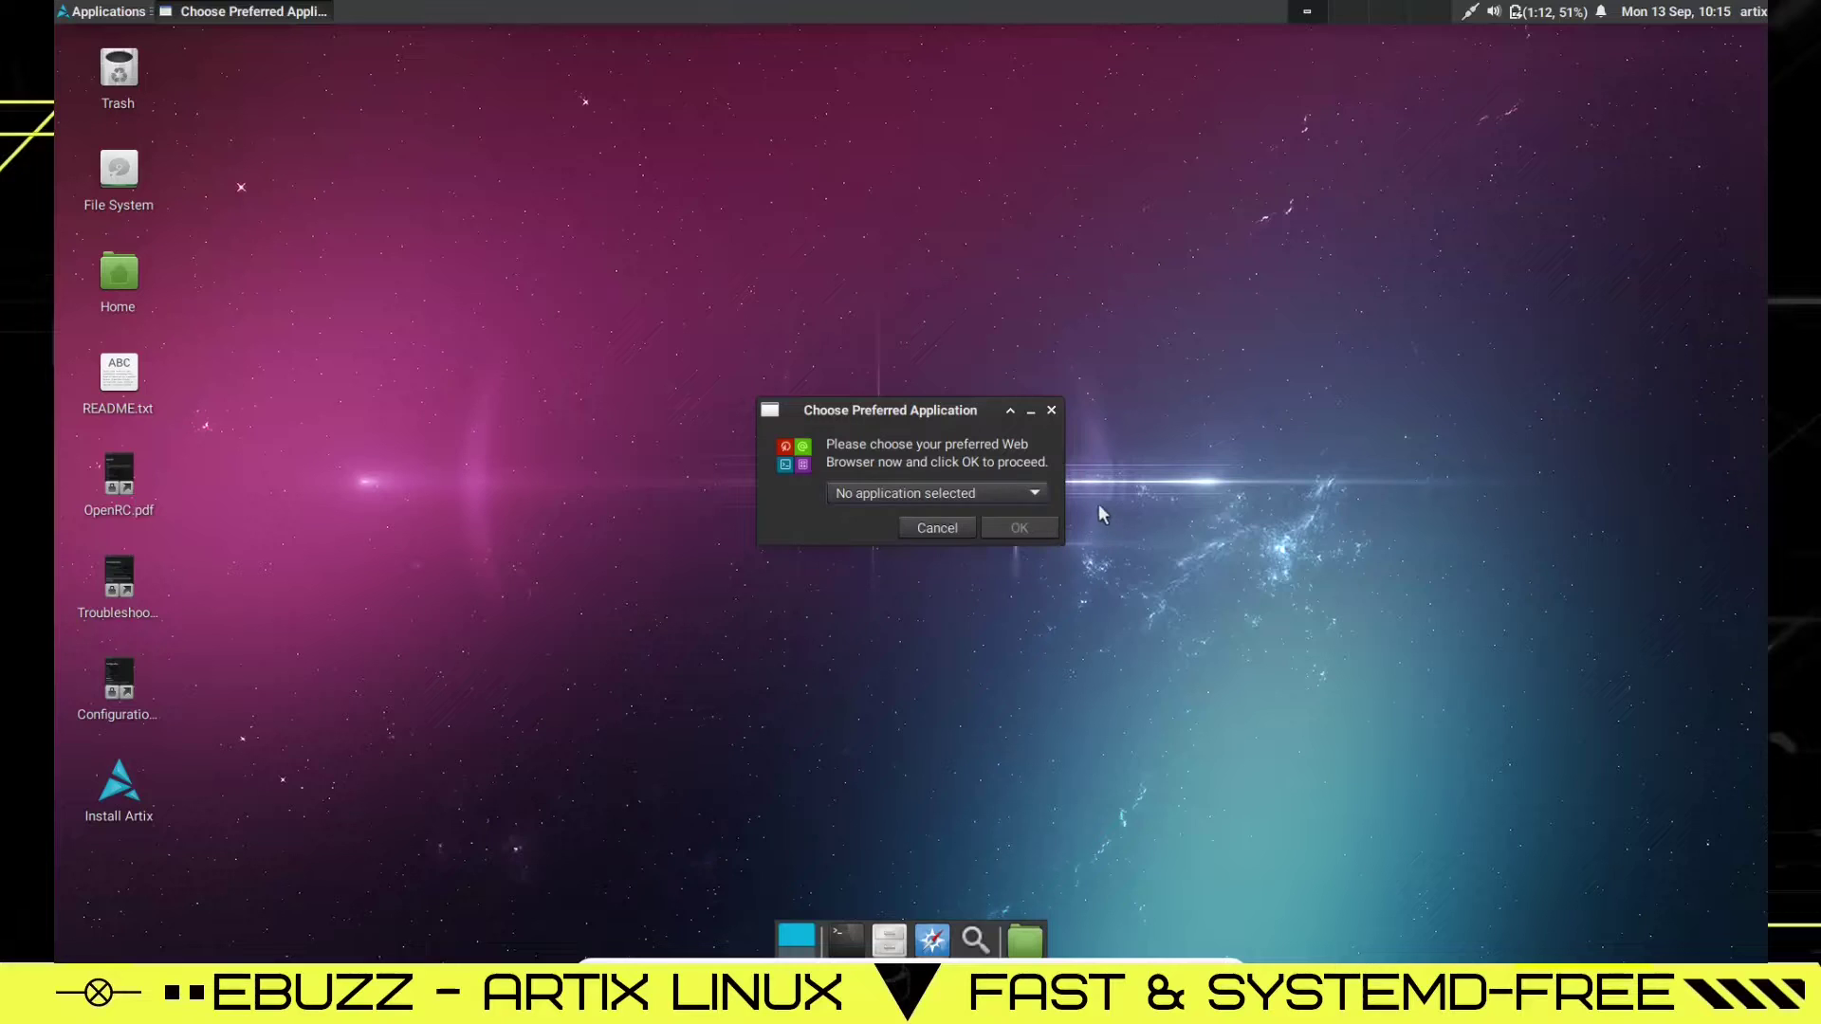
pyautogui.click(1051, 410)
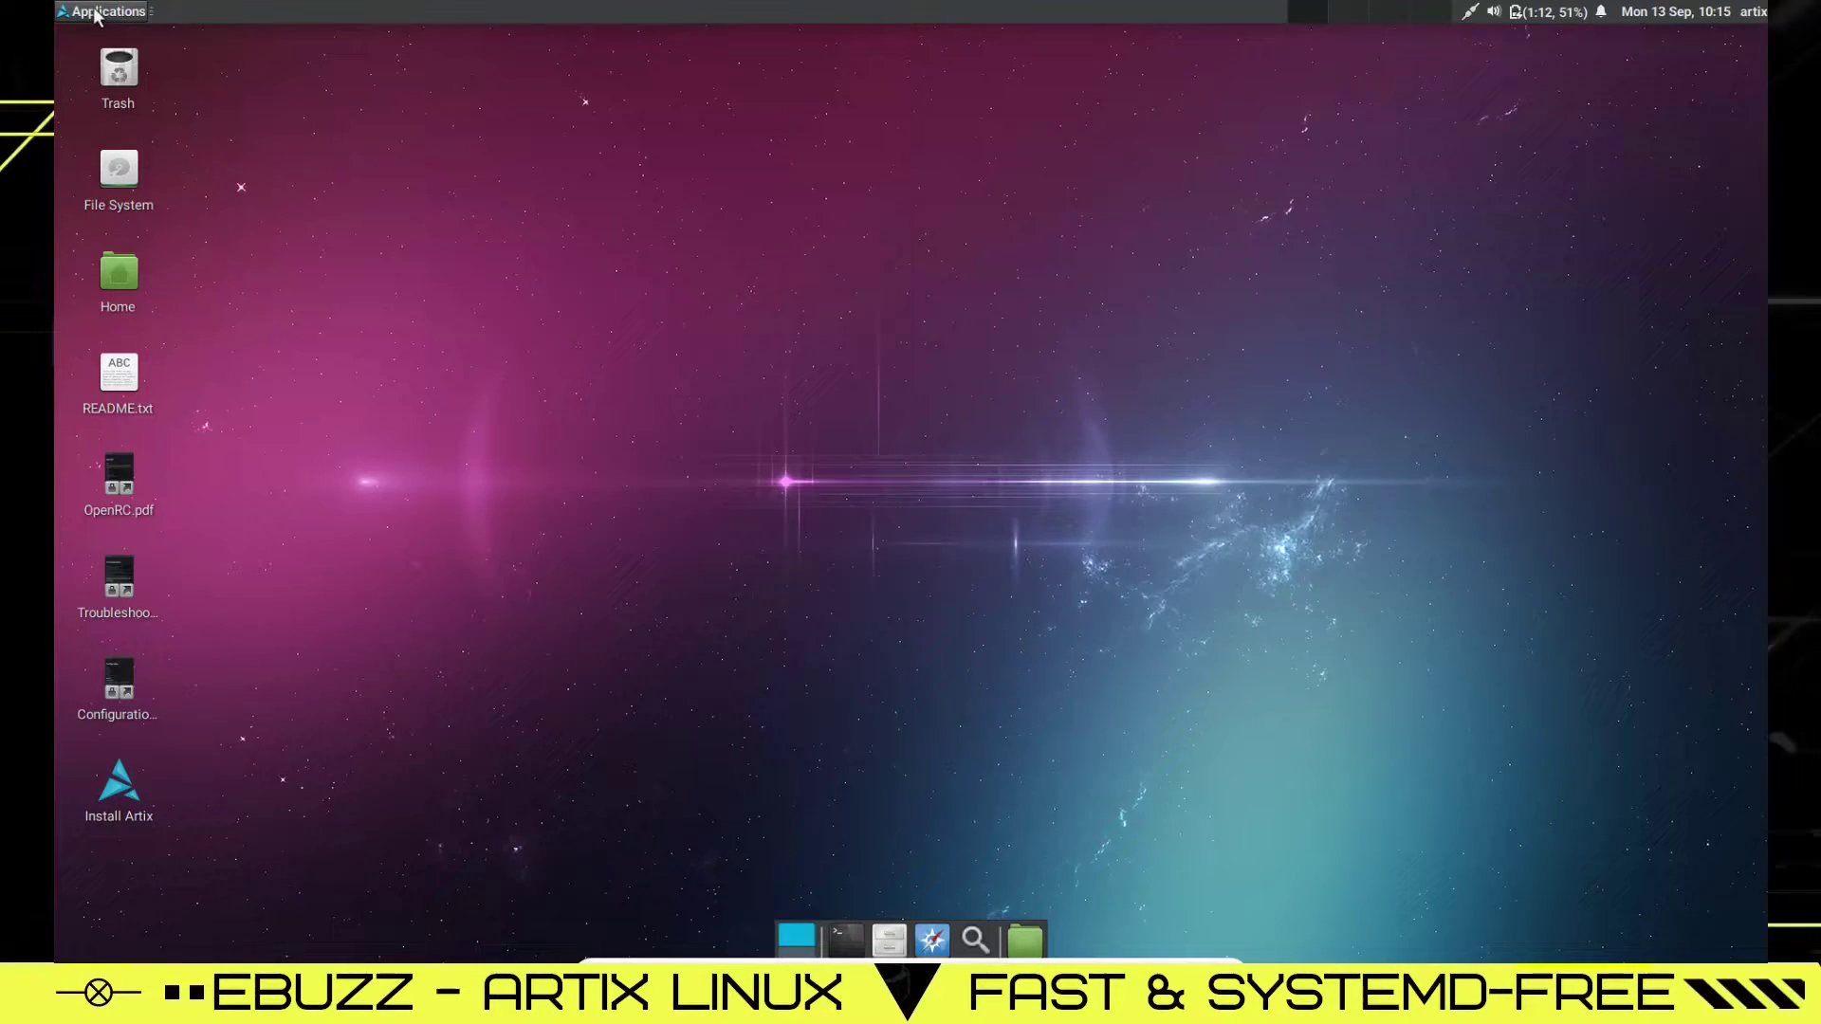
# Step: Show the Accessories category in the Applications menu and scroll down to Task Manager
pyautogui.click(95, 14)
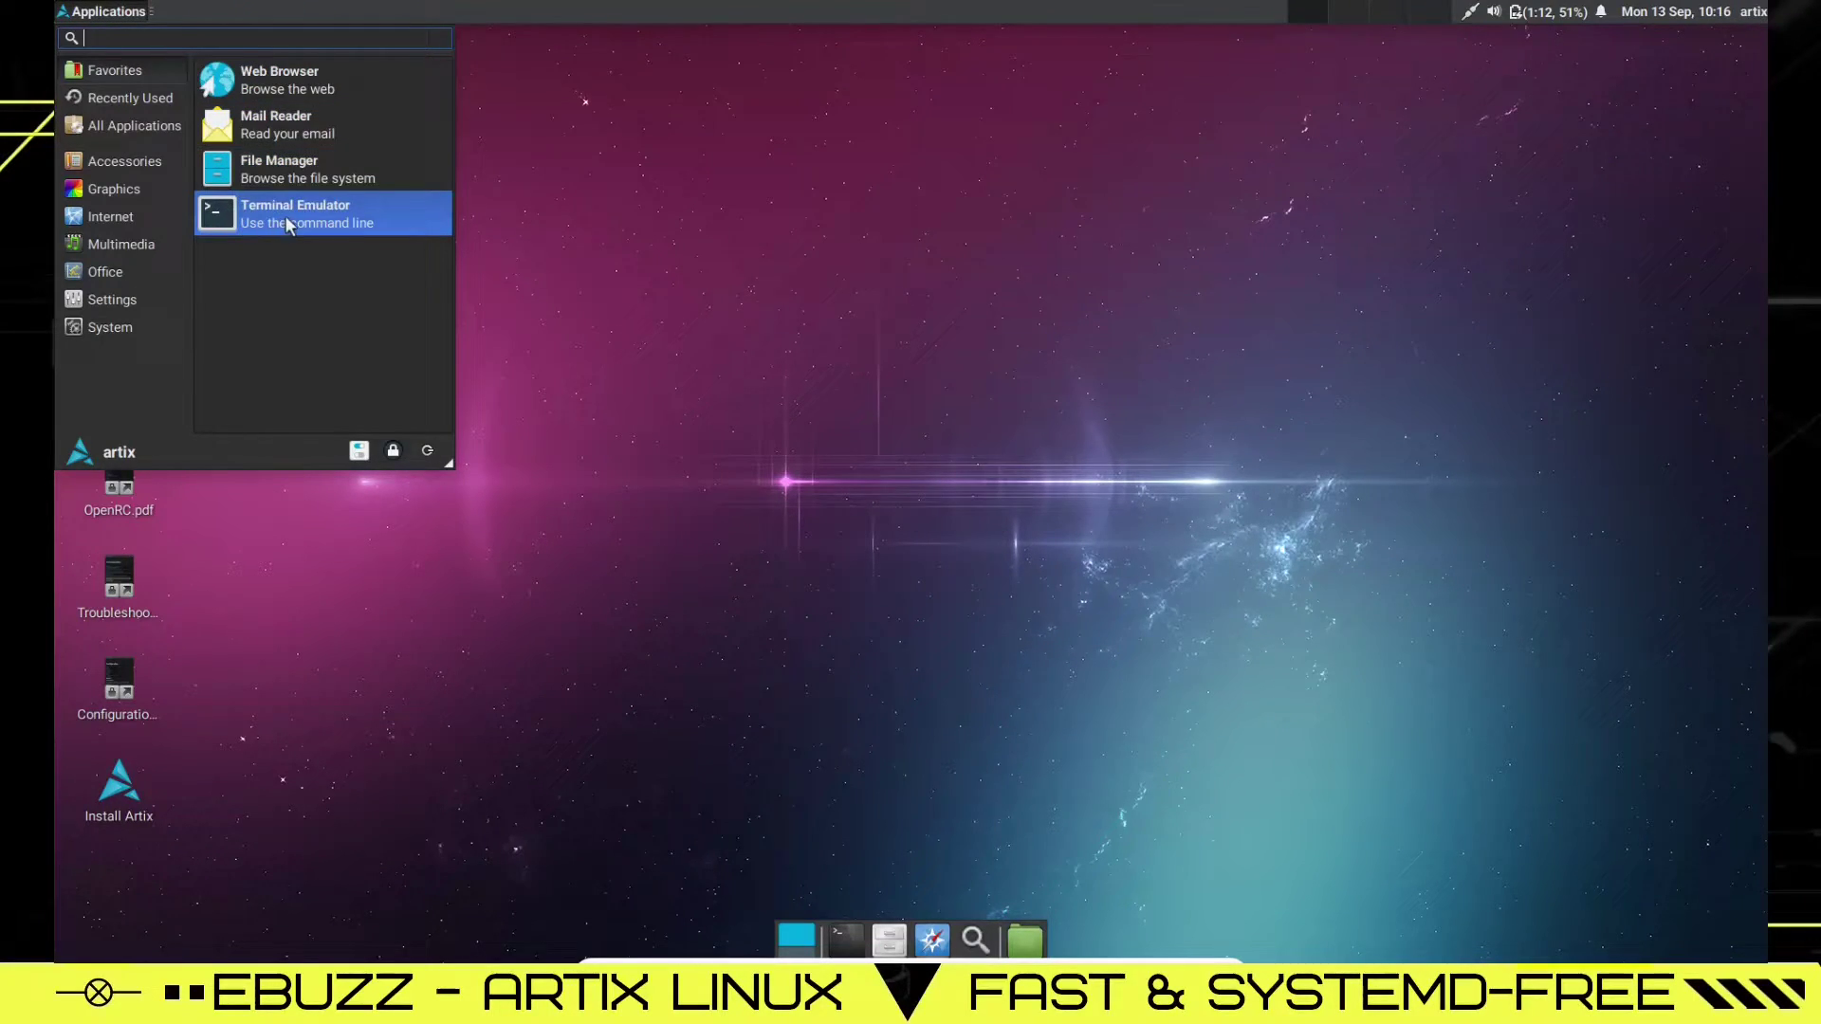
pyautogui.moveTo(127, 161)
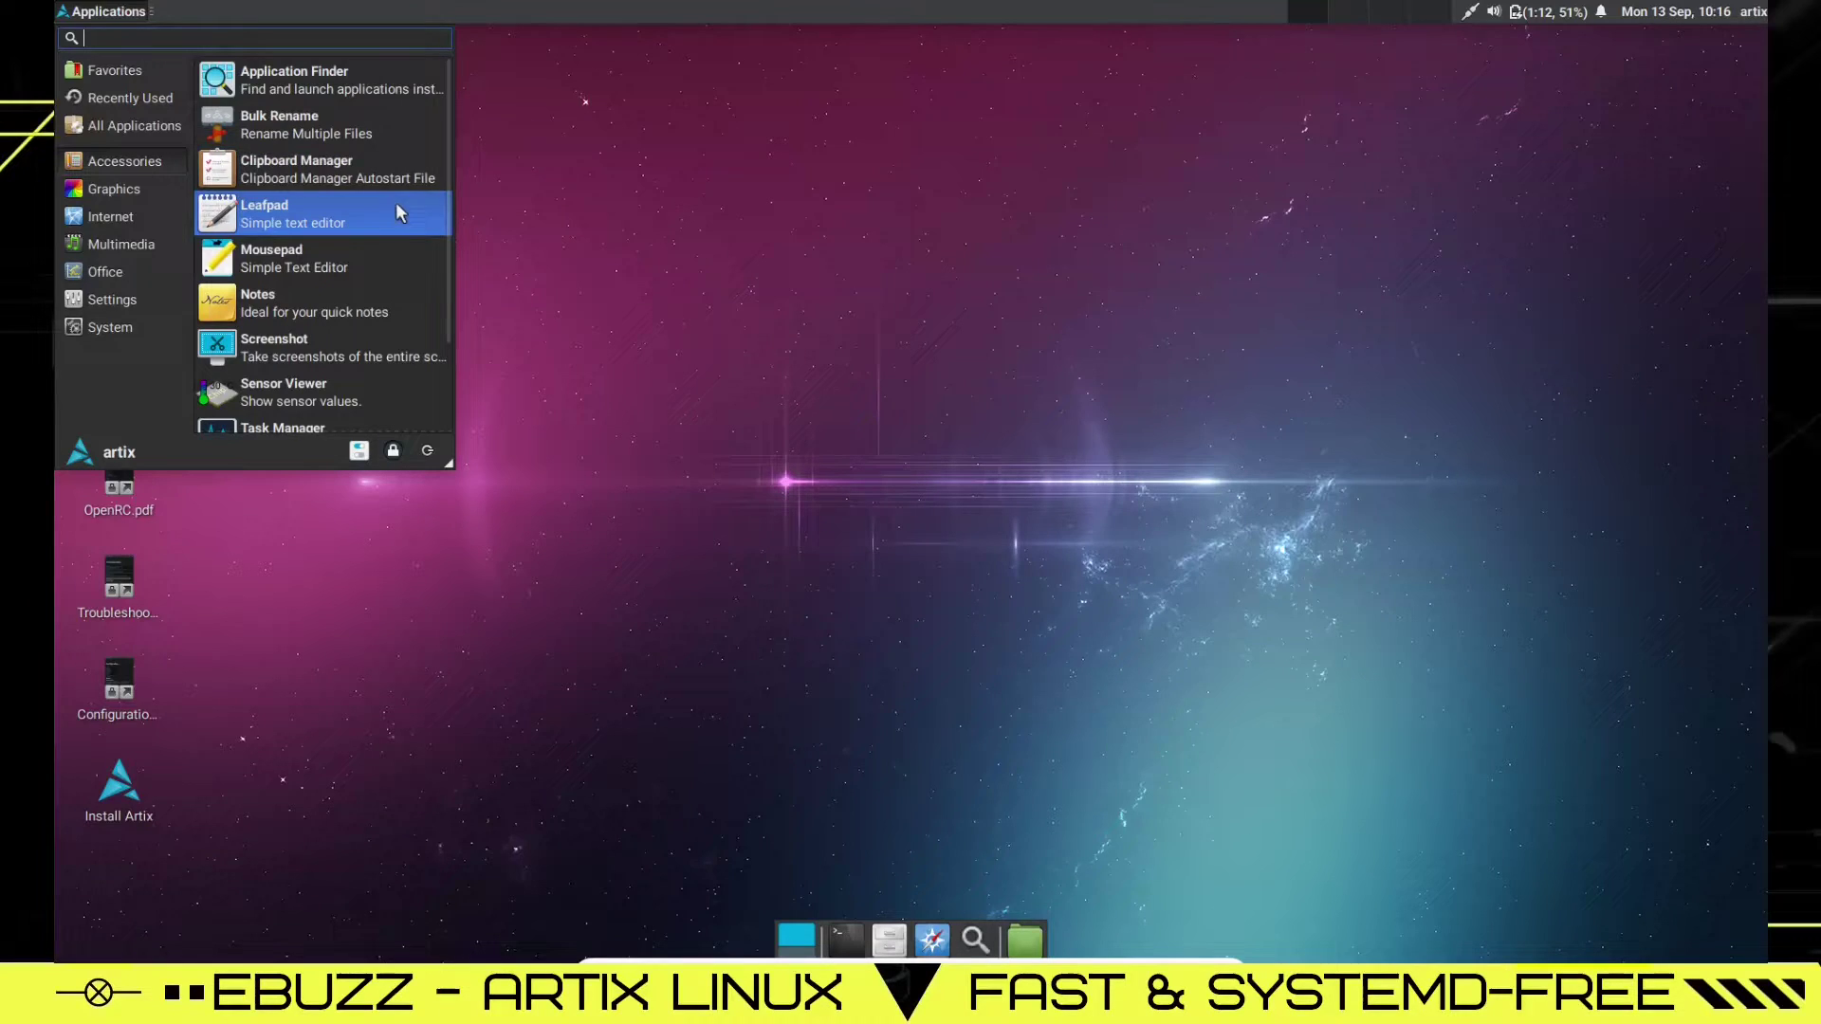
pyautogui.scroll(-2, 395, 219)
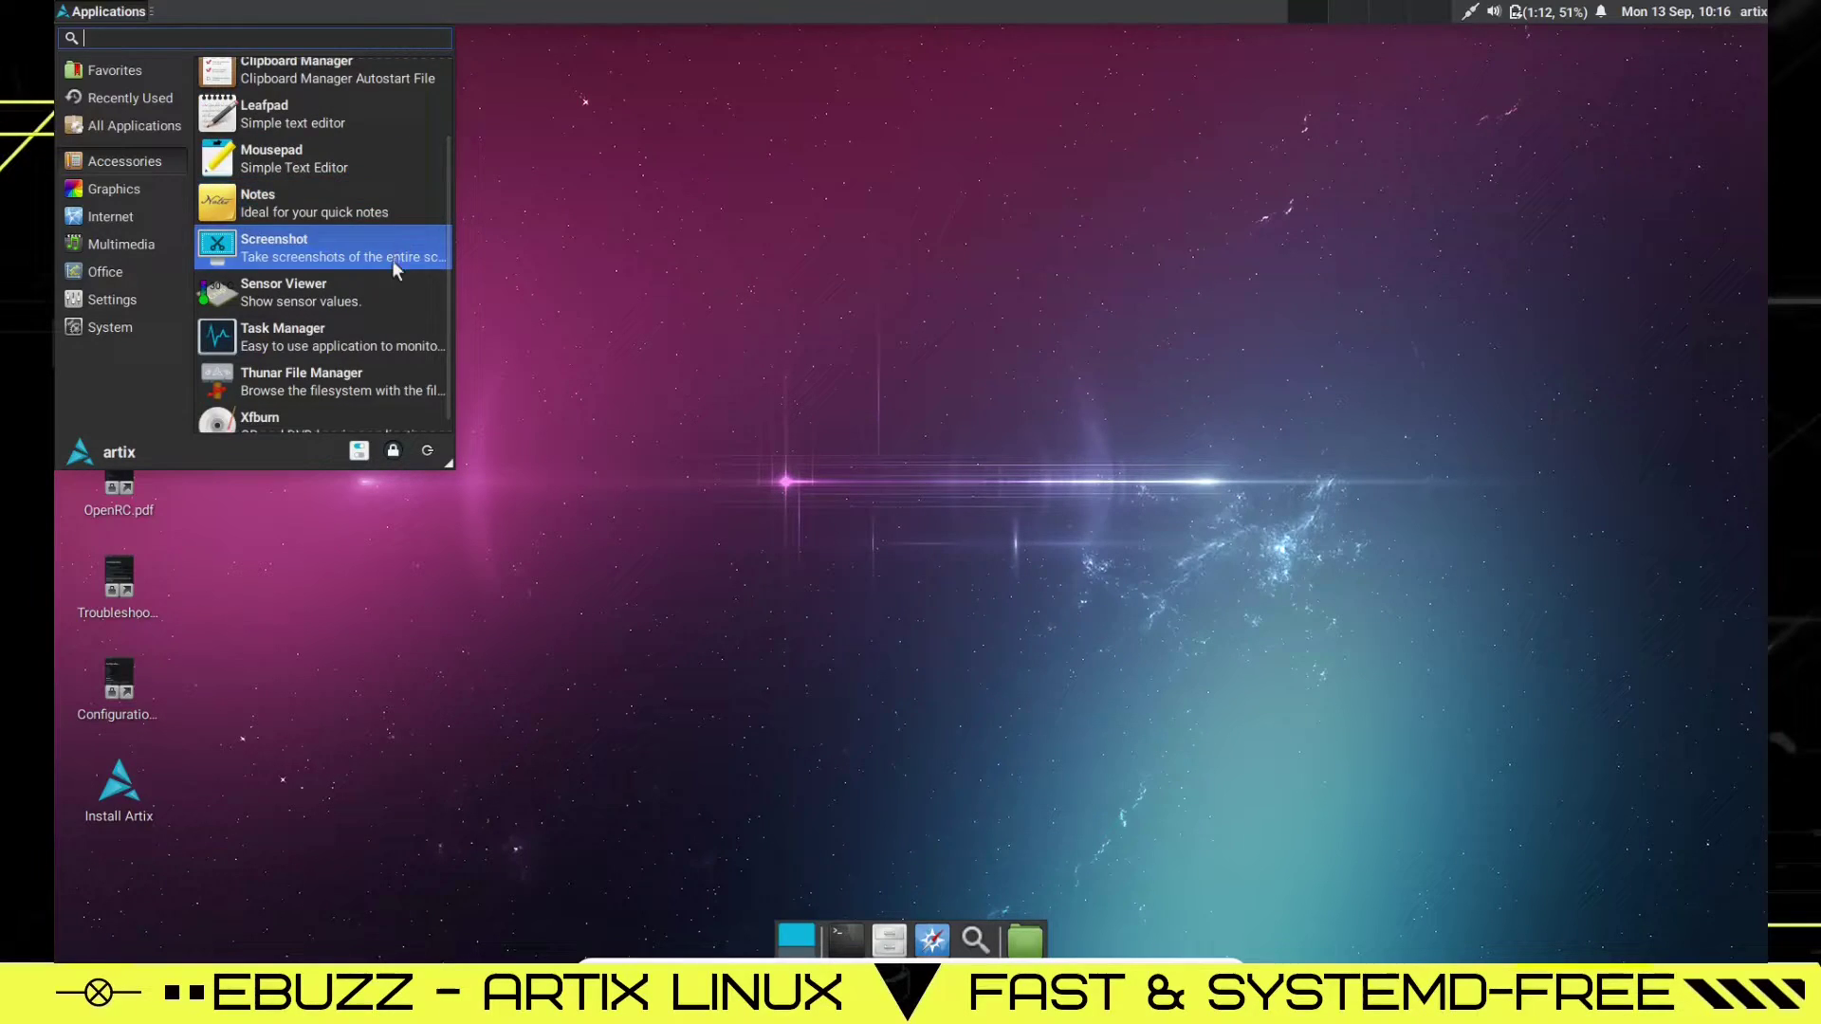
pyautogui.scroll(-1, 390, 266)
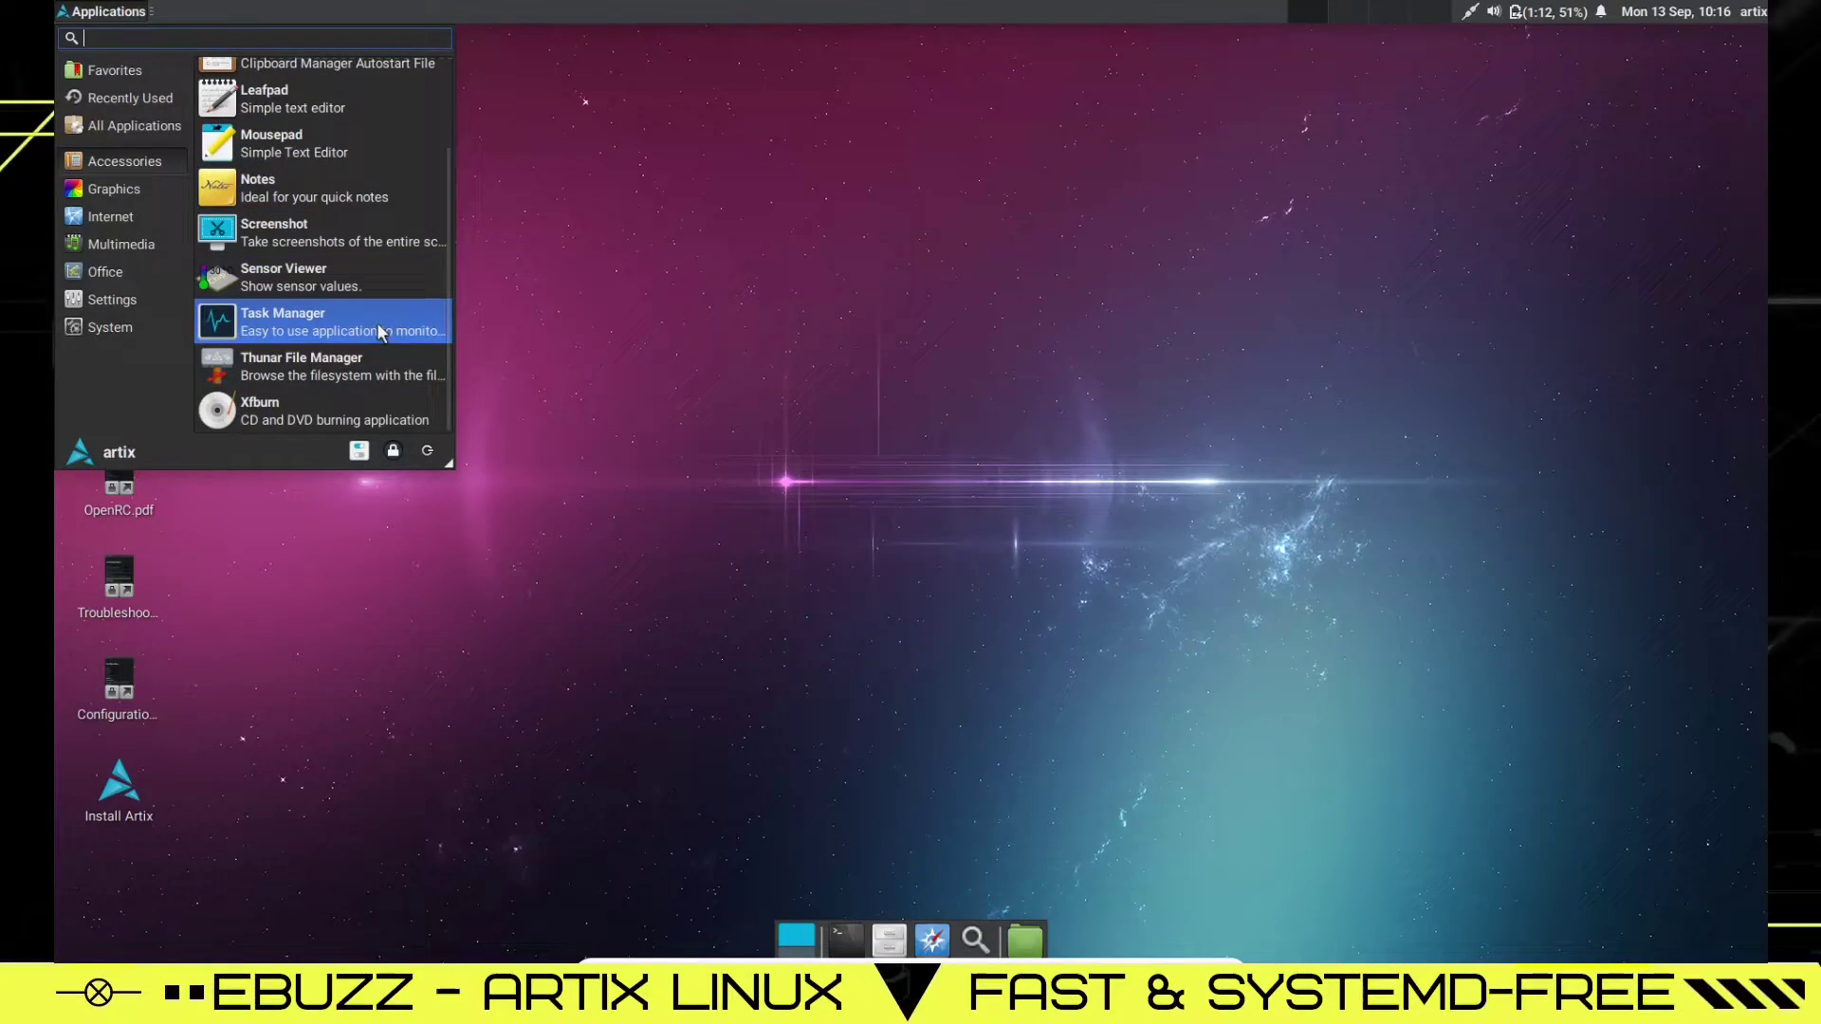
# Step: Launch Task Manager, move its window up-left and enlarge it to show more processes
pyautogui.click(296, 321)
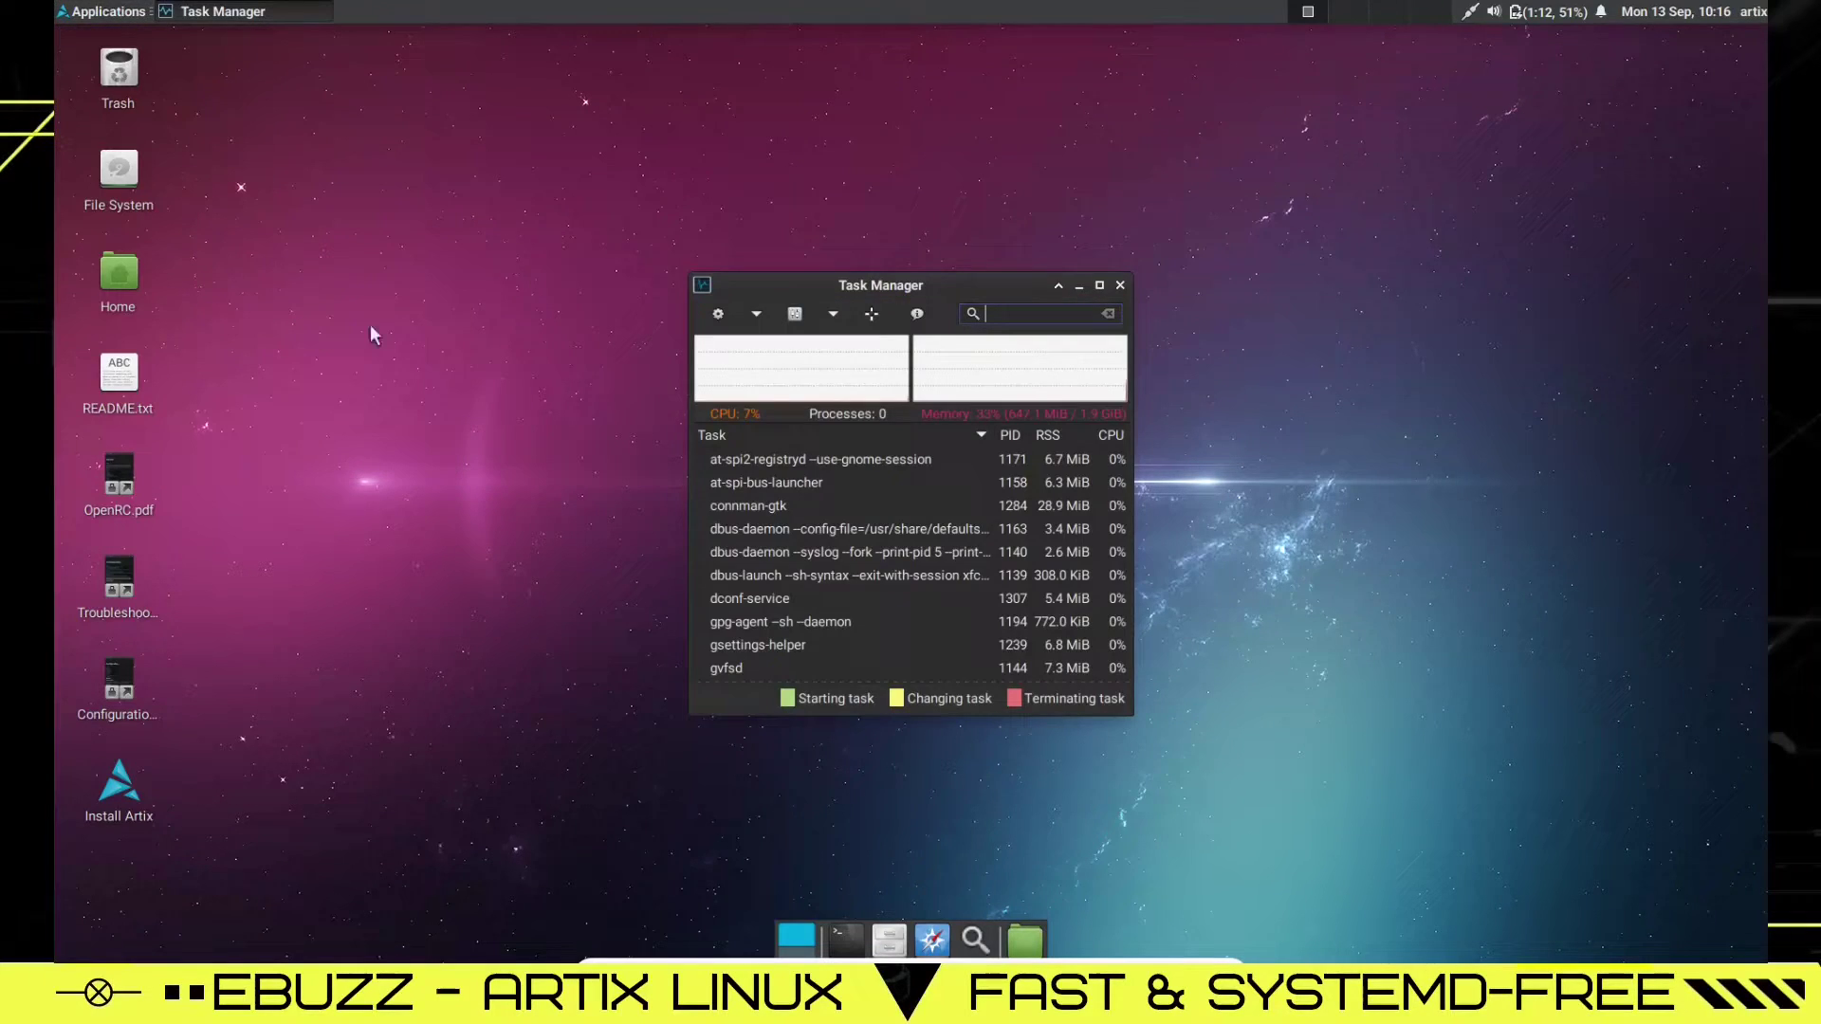
pyautogui.moveTo(949, 277); pyautogui.dragTo(781, 120)
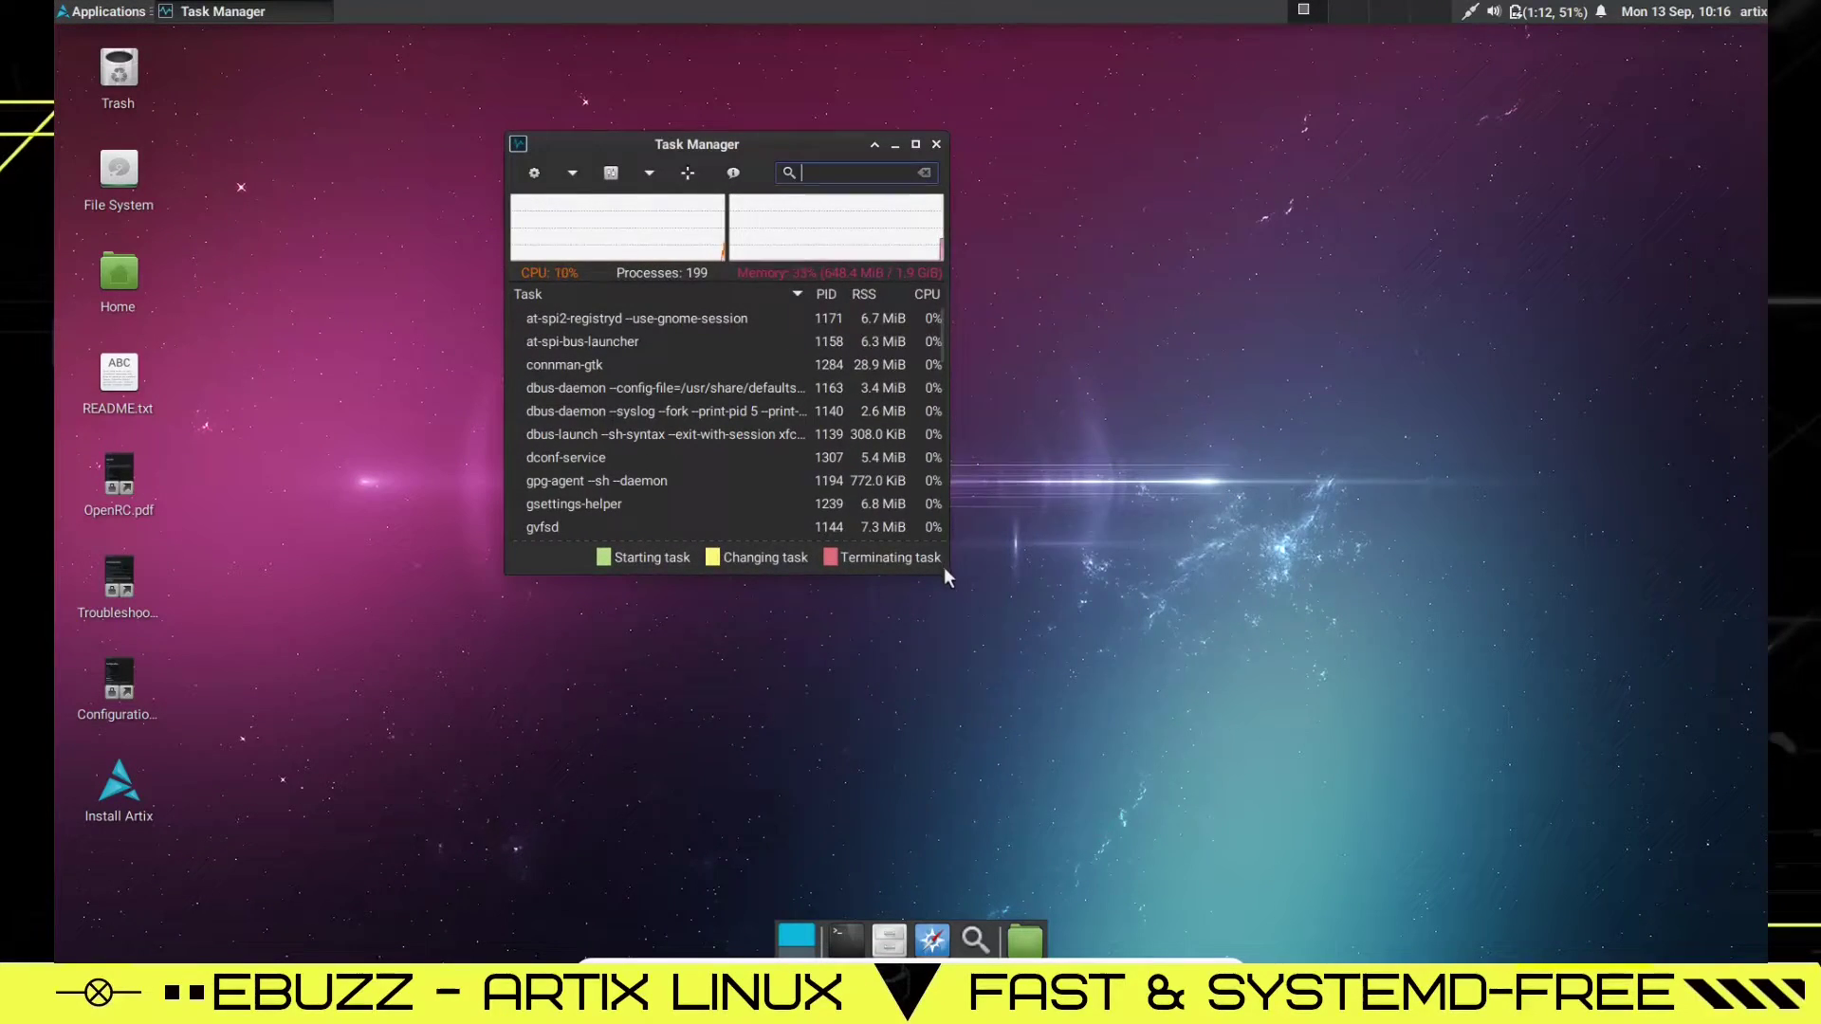
pyautogui.moveTo(943, 567); pyautogui.dragTo(1373, 806)
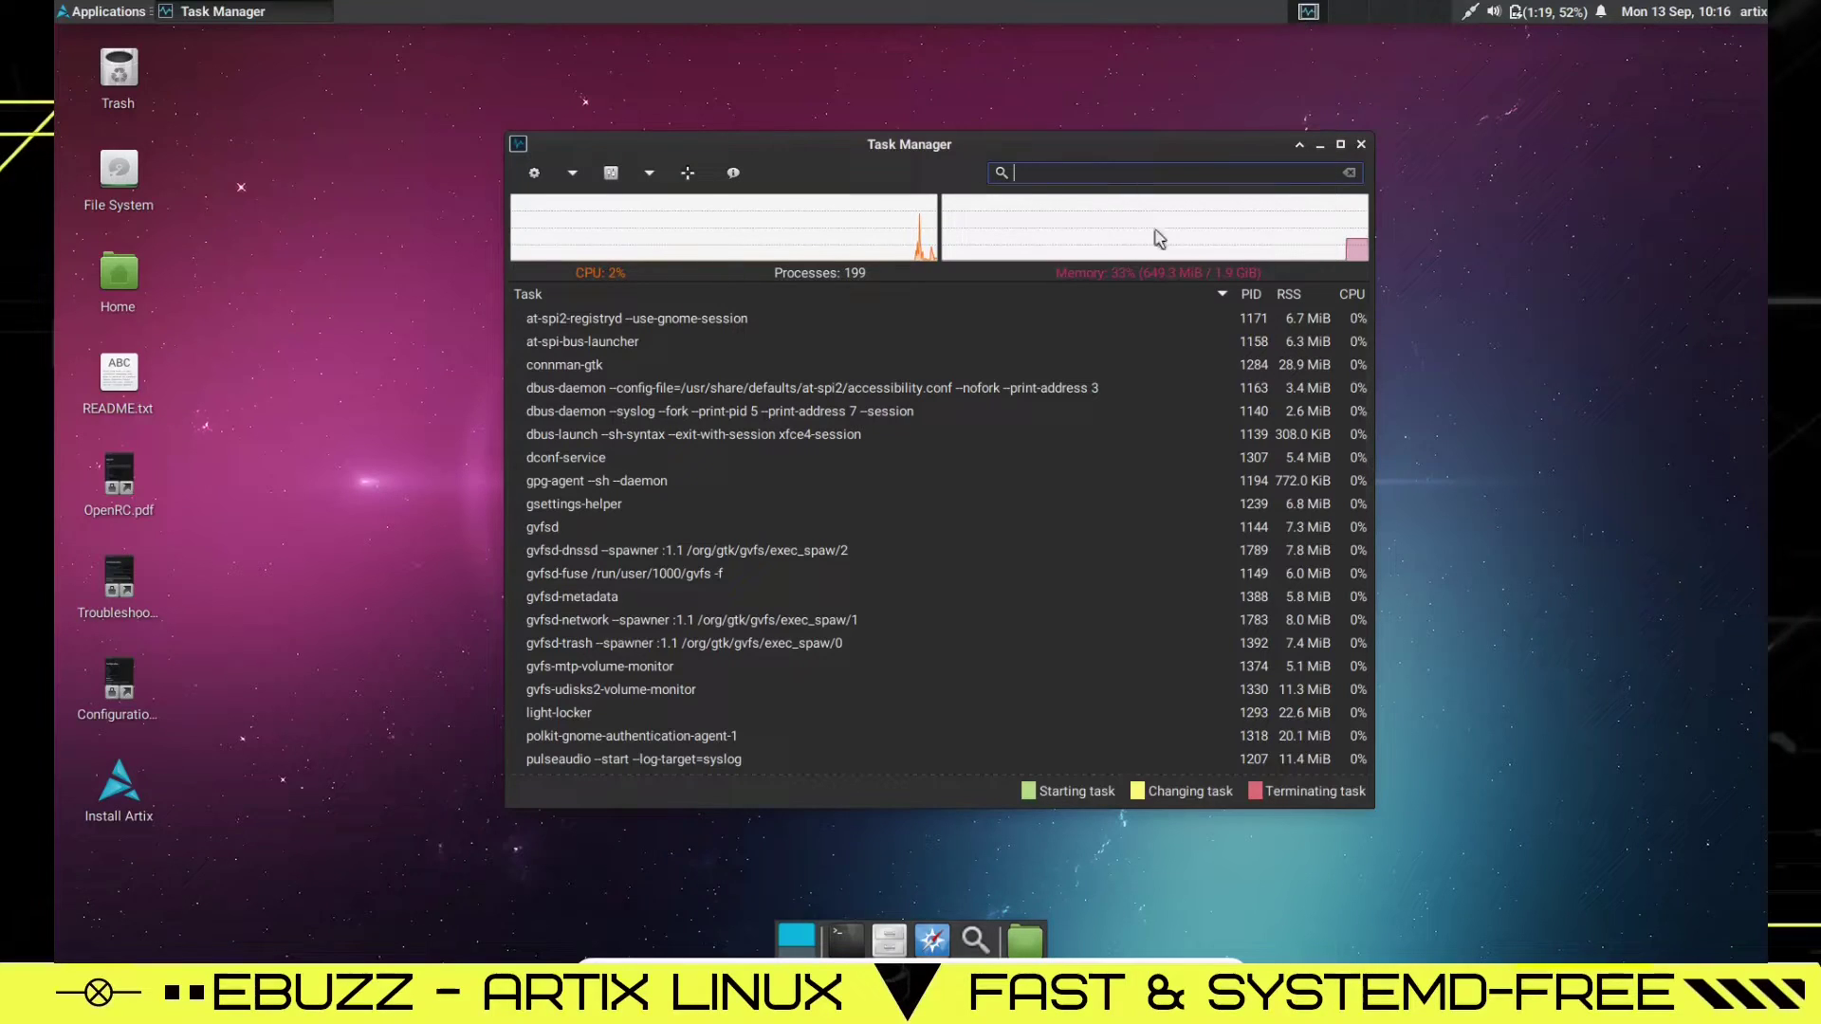
# Step: Hide Task Manager and browse the Multimedia category of the Applications menu
pyautogui.click(1339, 10)
pyautogui.click(99, 12)
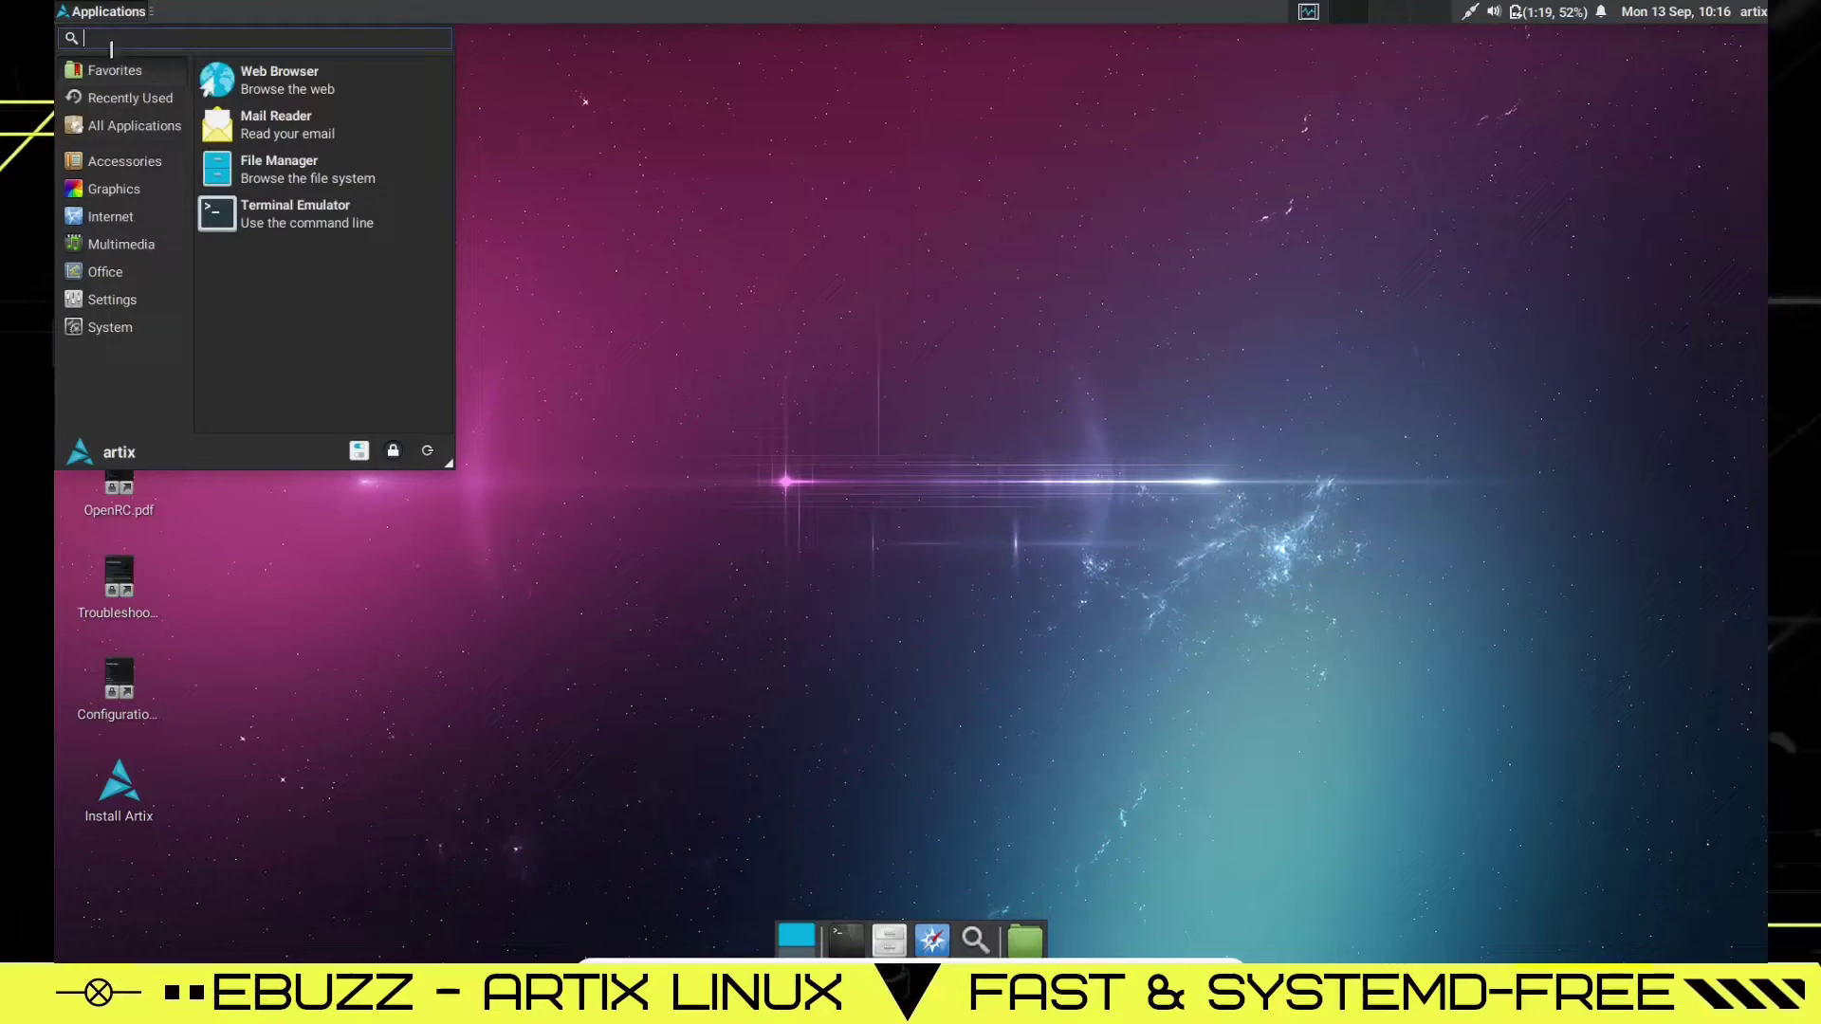
pyautogui.click(120, 244)
pyautogui.press('Escape')
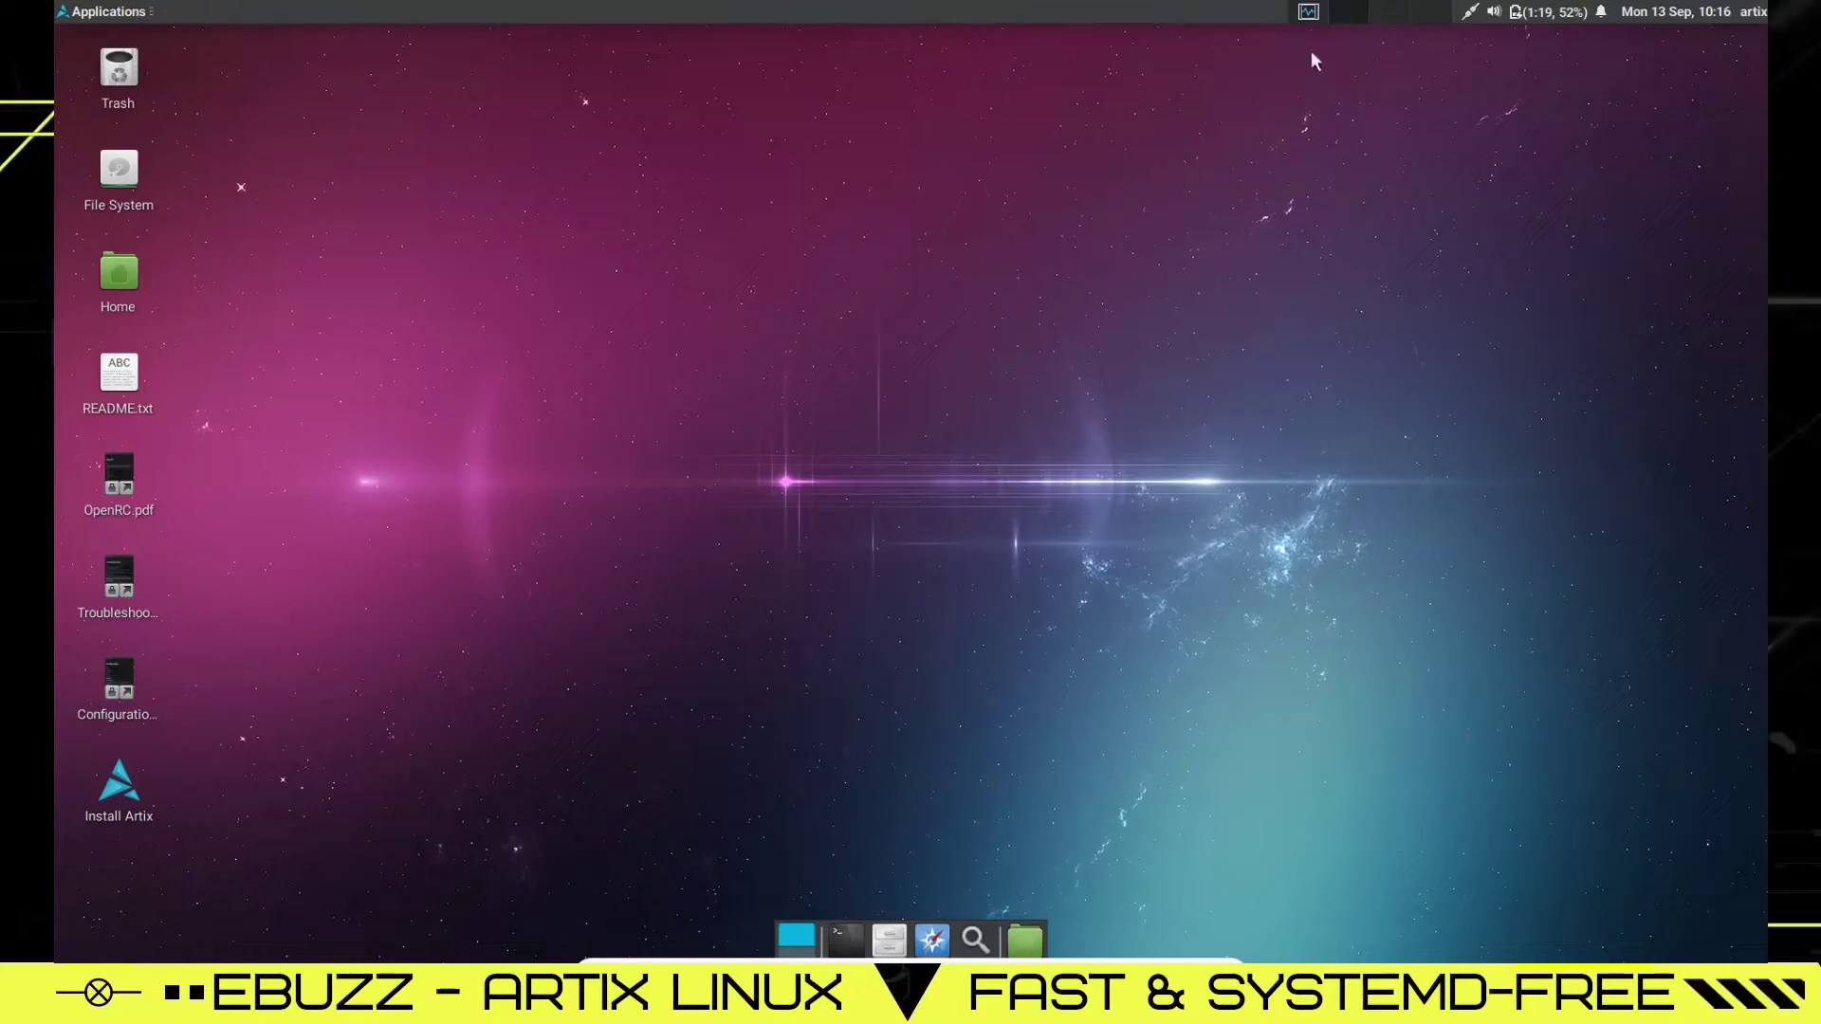
# Step: Bring the Task Manager window back and quit it with Ctrl+Q
pyautogui.click(1309, 11)
pyautogui.hotkey('ctrl', 'q')
pyautogui.moveTo(1697, 16)
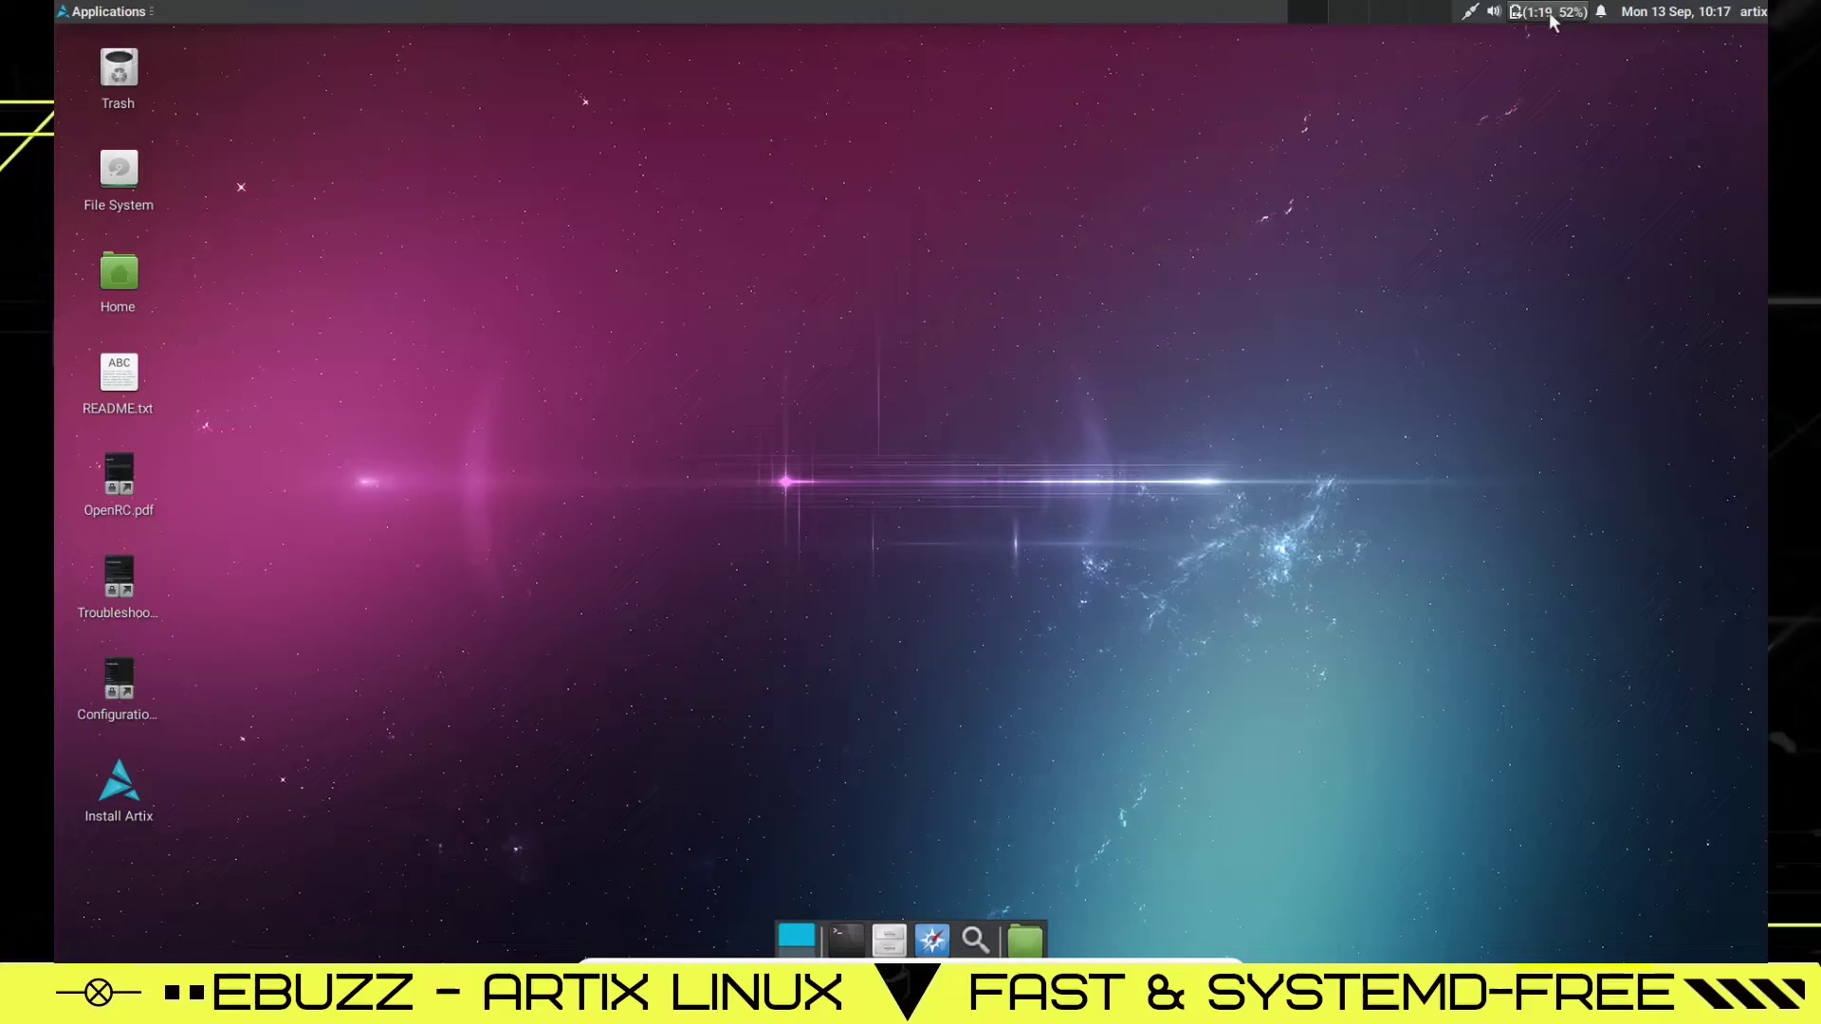
pyautogui.moveTo(1554, 15)
# Step: Browse the Applications menu through Accessories, Graphics, Internet, Multimedia, Office and Settings
pyautogui.click(94, 12)
pyautogui.click(100, 160)
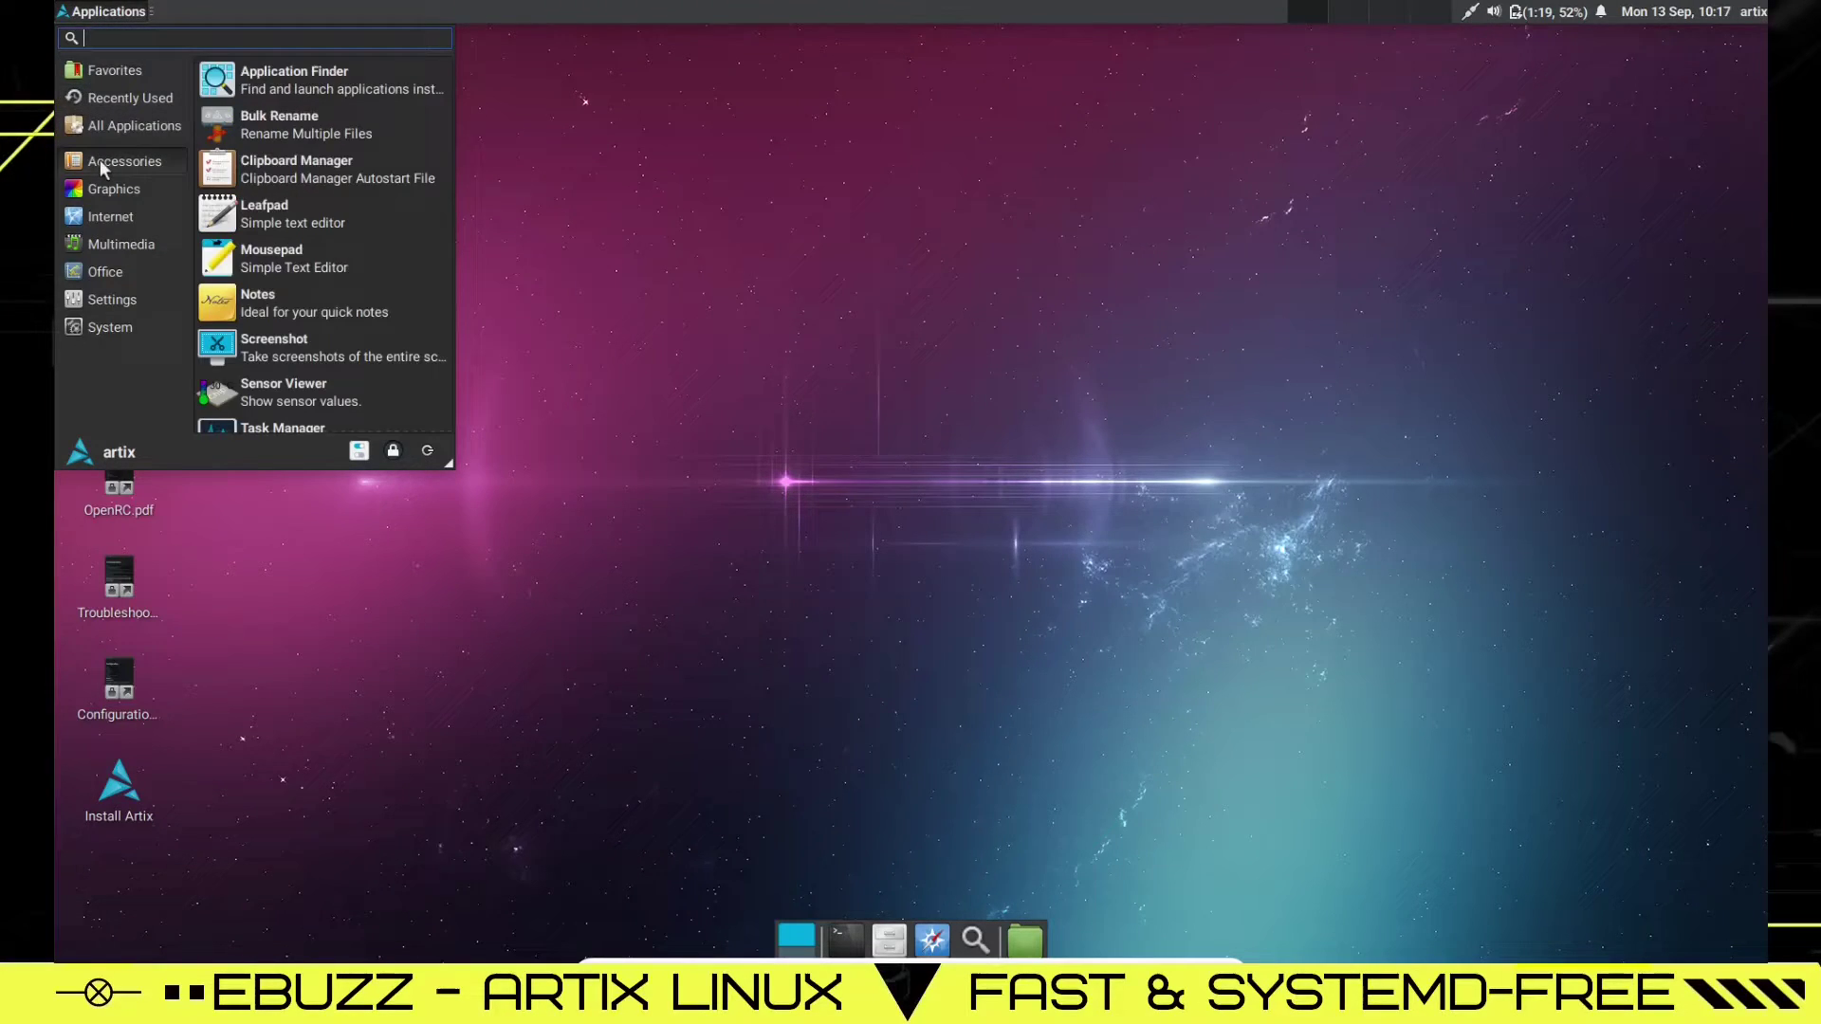
pyautogui.scroll(-3, 339, 373)
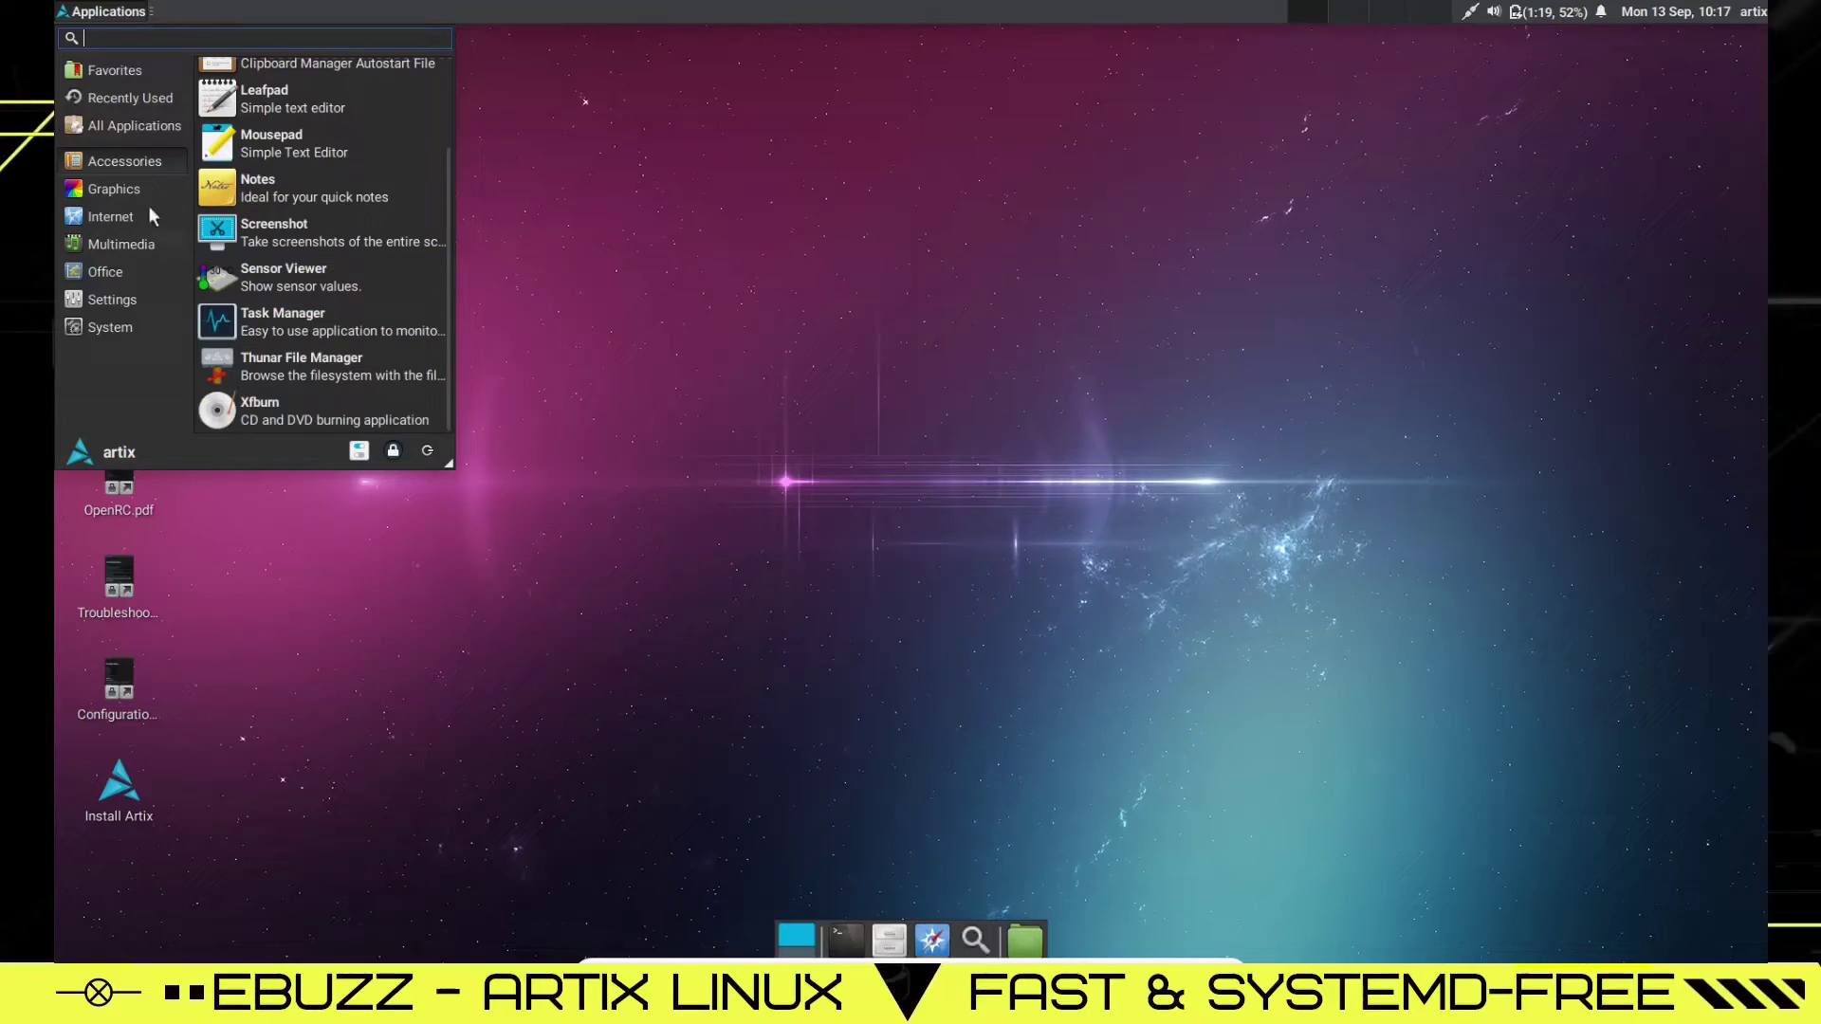
pyautogui.click(121, 189)
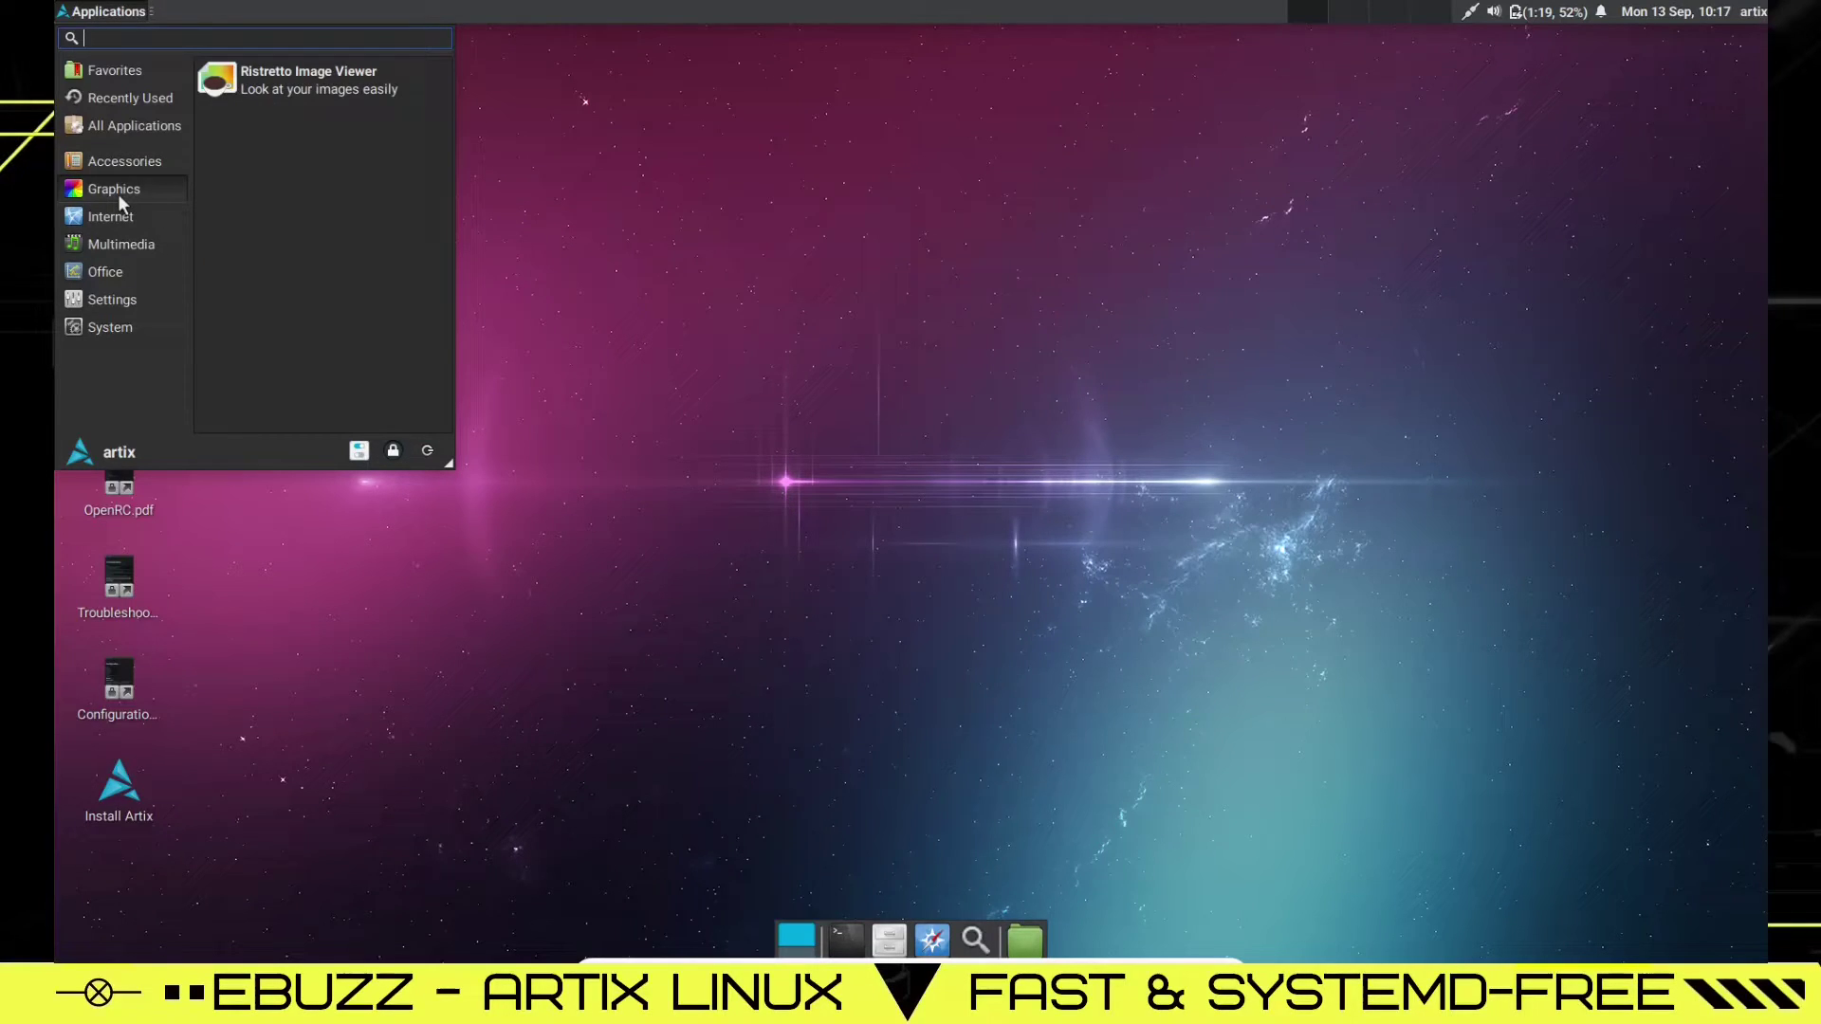
pyautogui.click(117, 216)
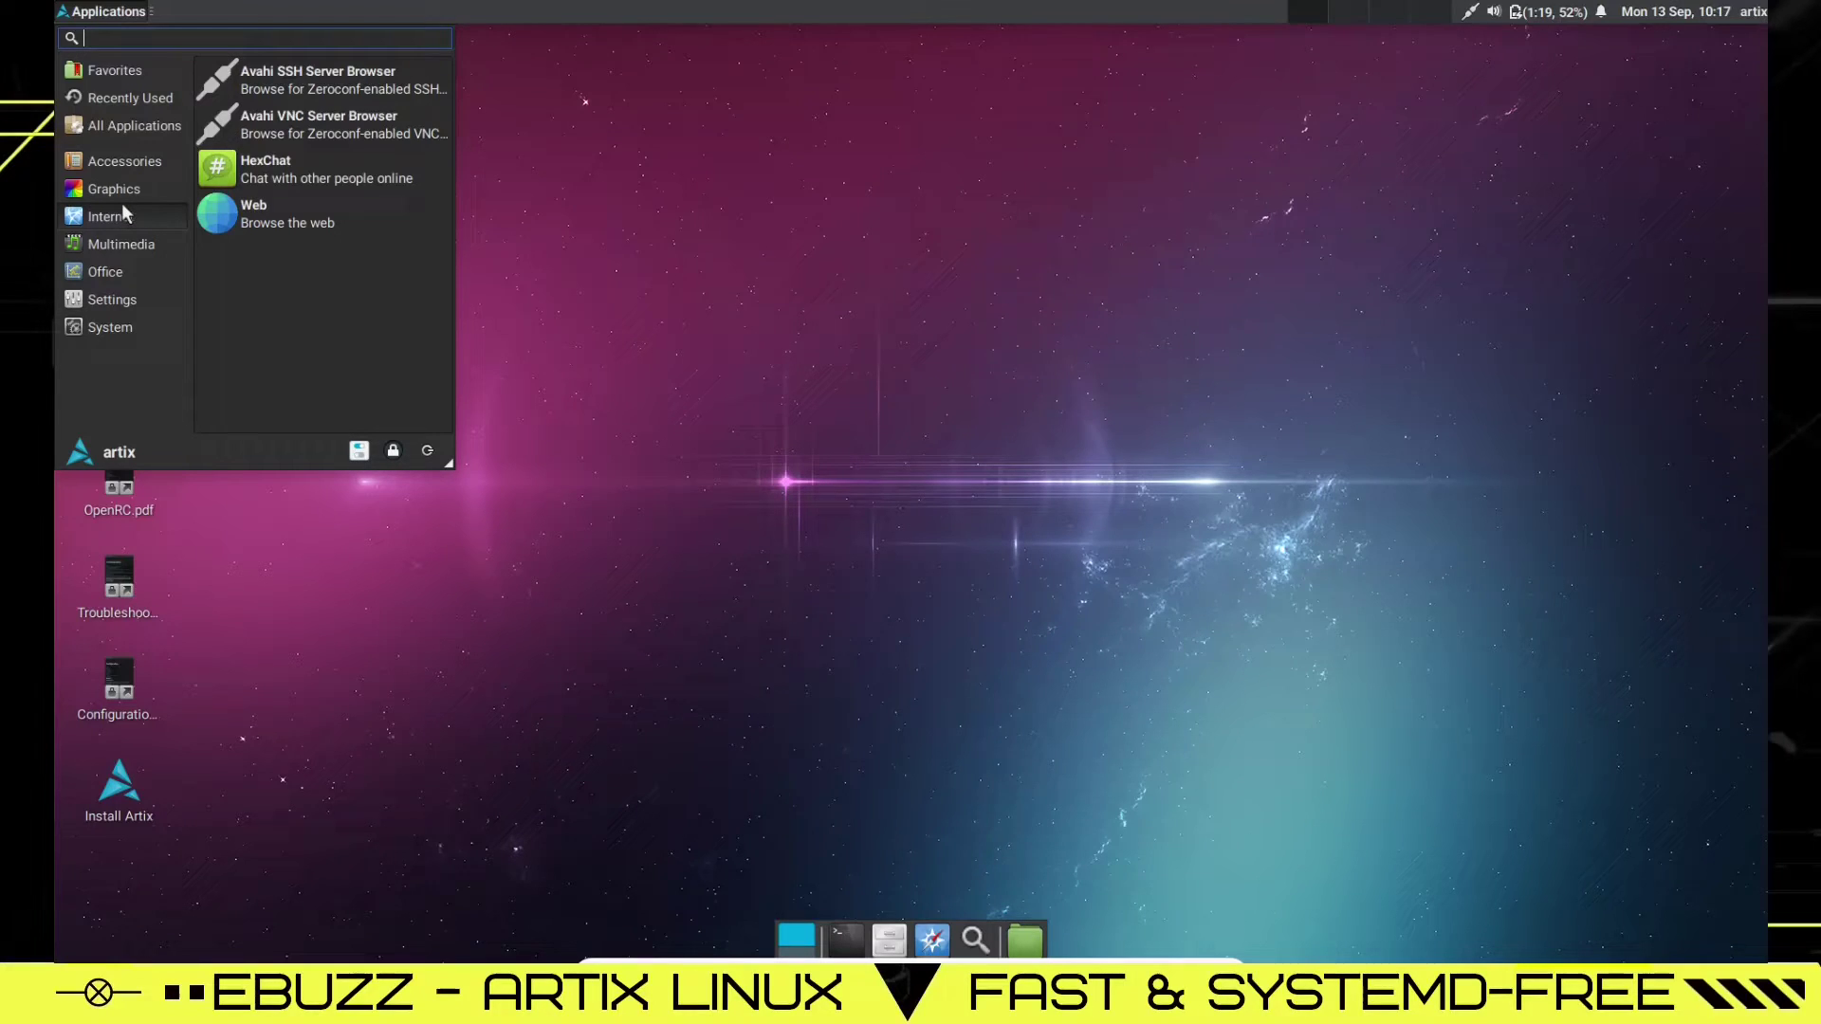
pyautogui.click(123, 243)
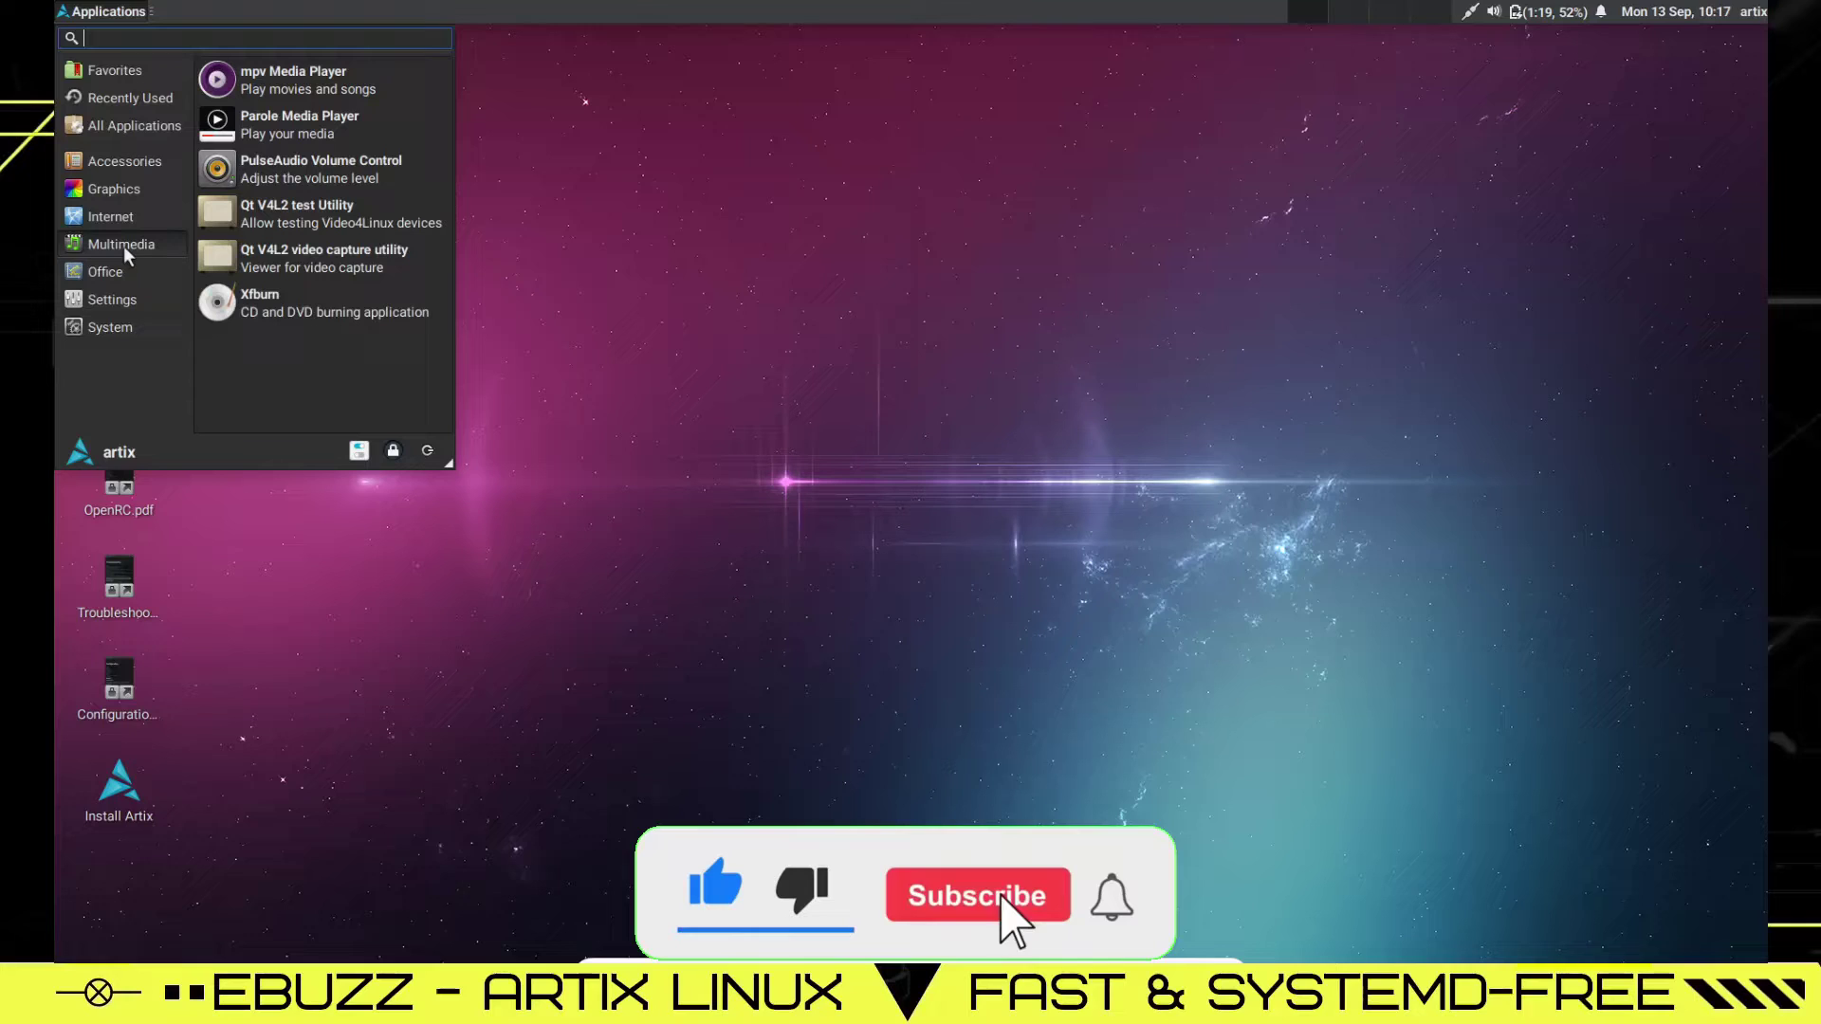
pyautogui.click(120, 270)
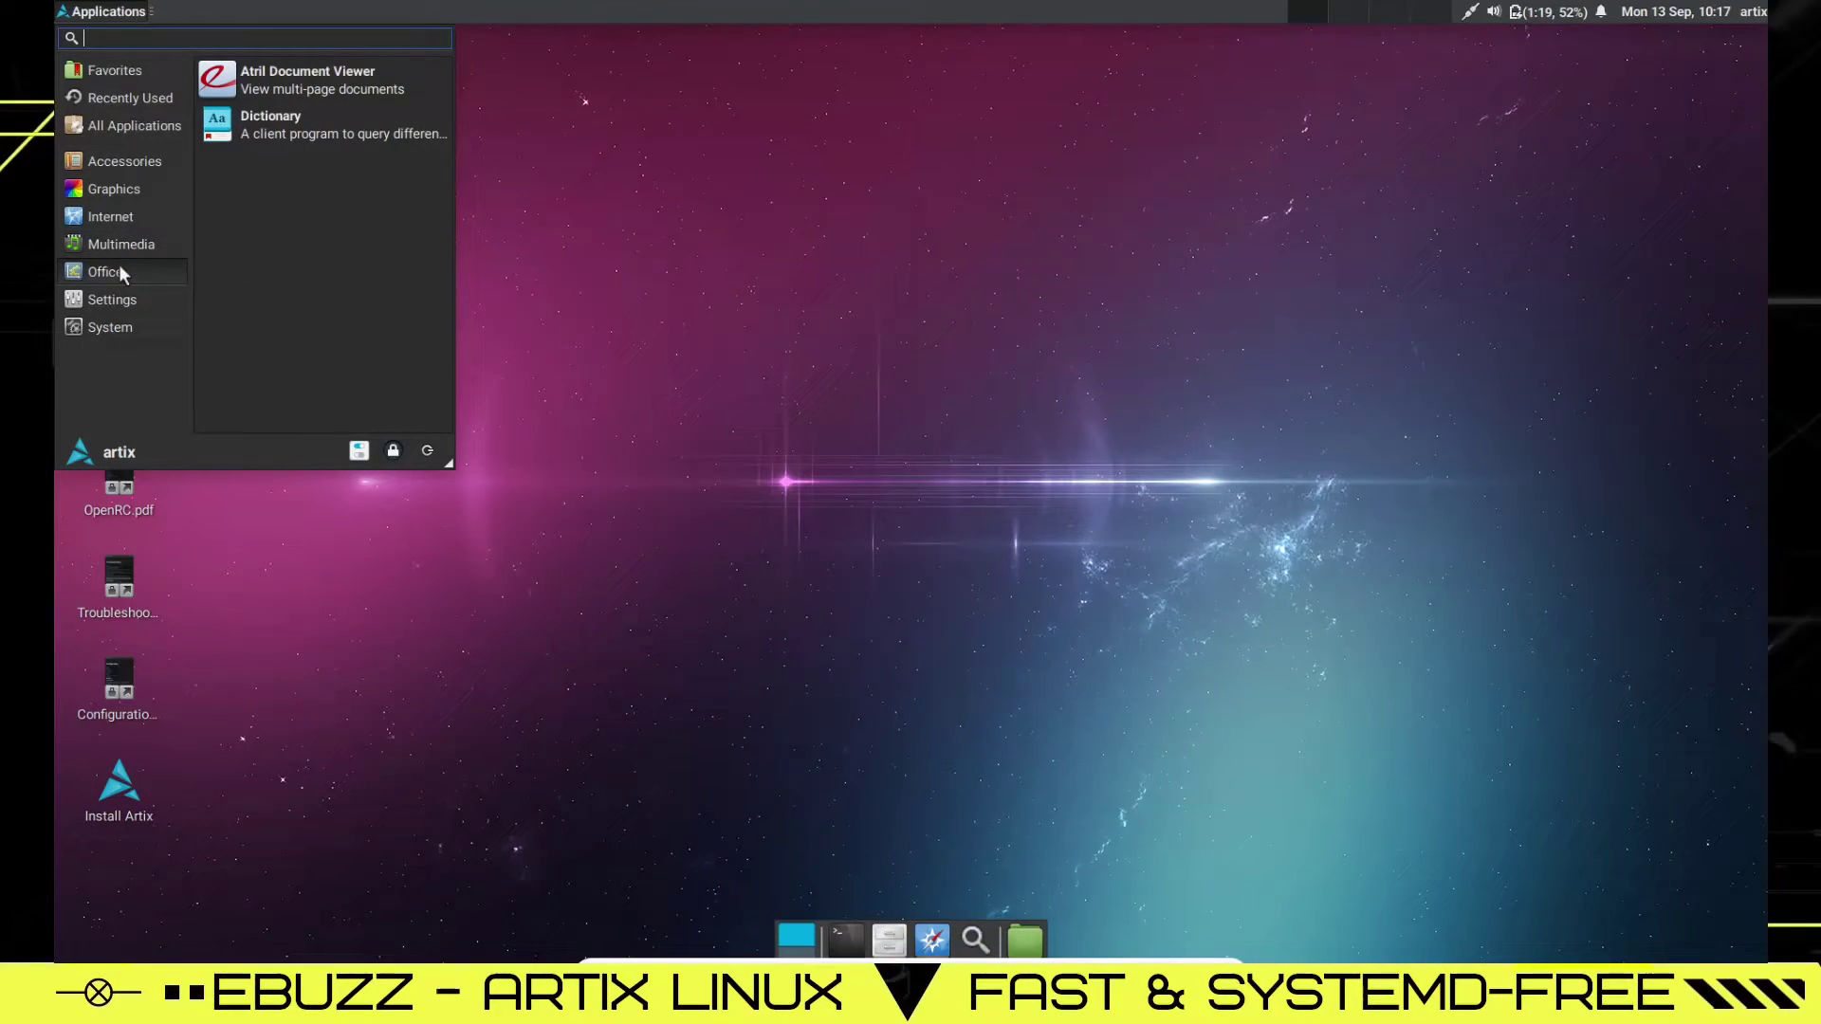
pyautogui.click(119, 296)
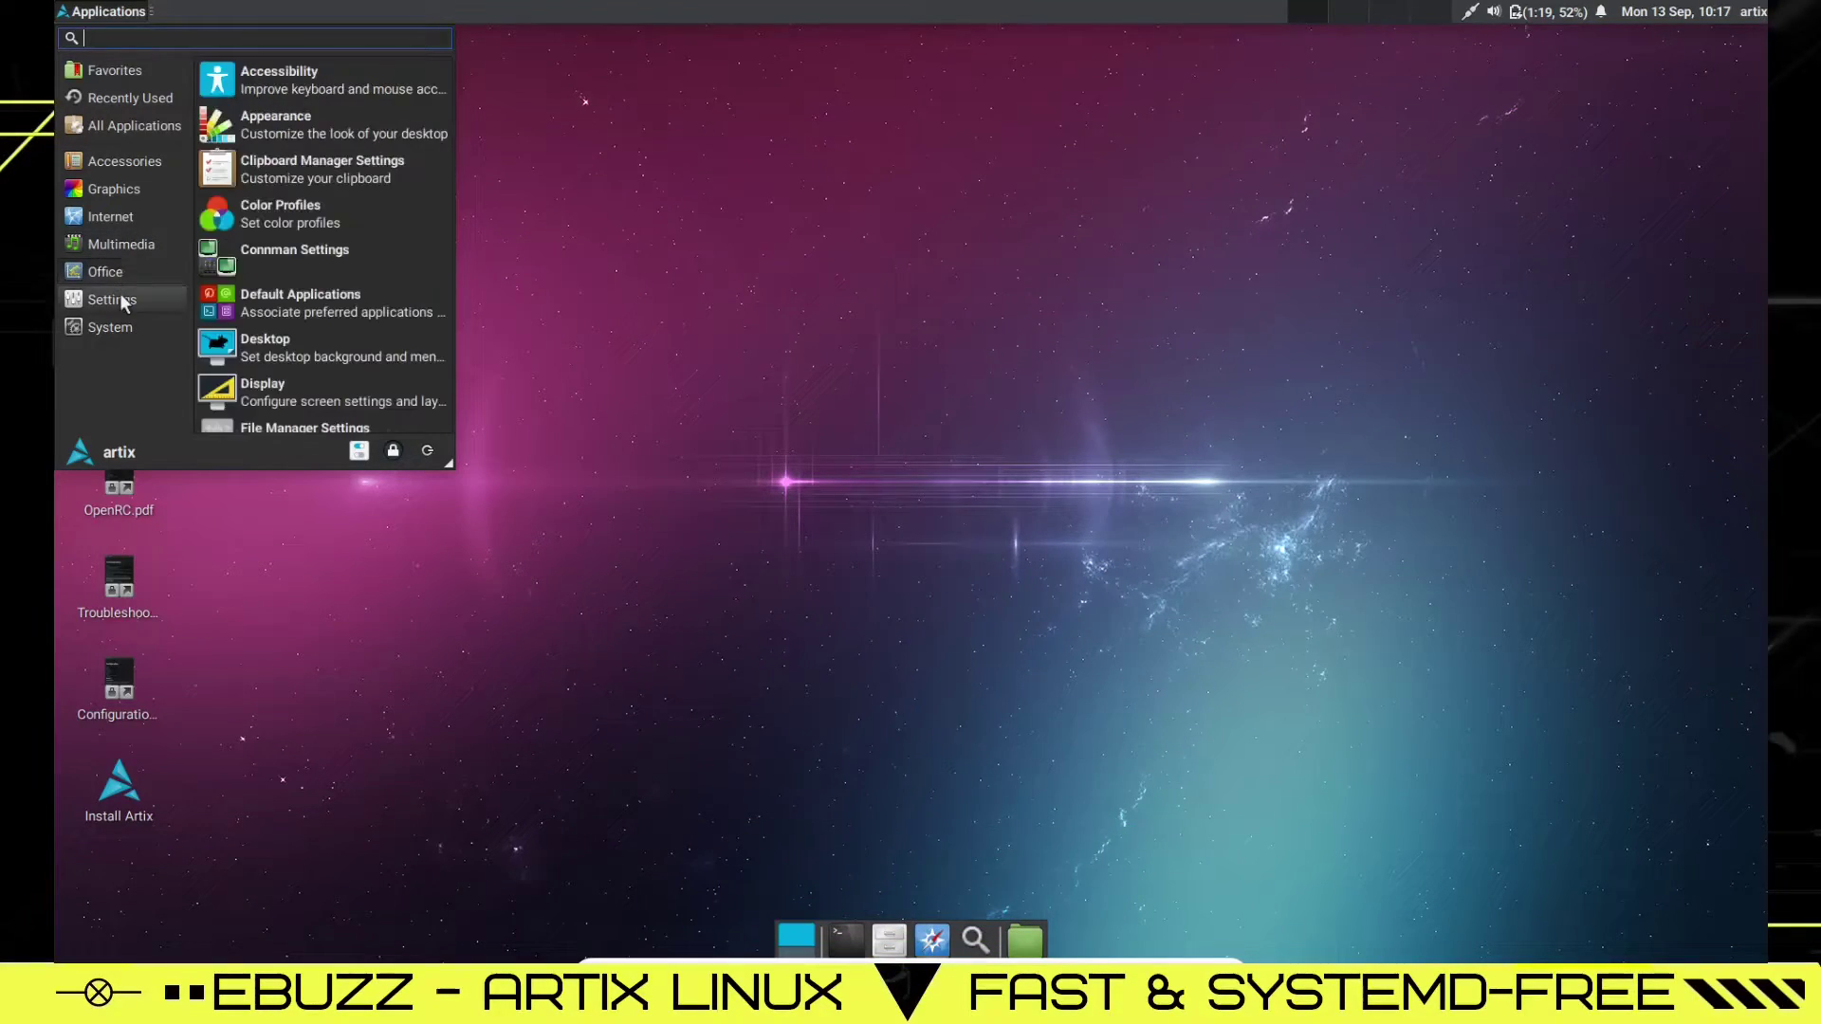
# Step: In Appearance, try Adwaita-dark, Adwaita and High Contrast styles, return to Artix-dark, then view icon themes
pyautogui.click(296, 133)
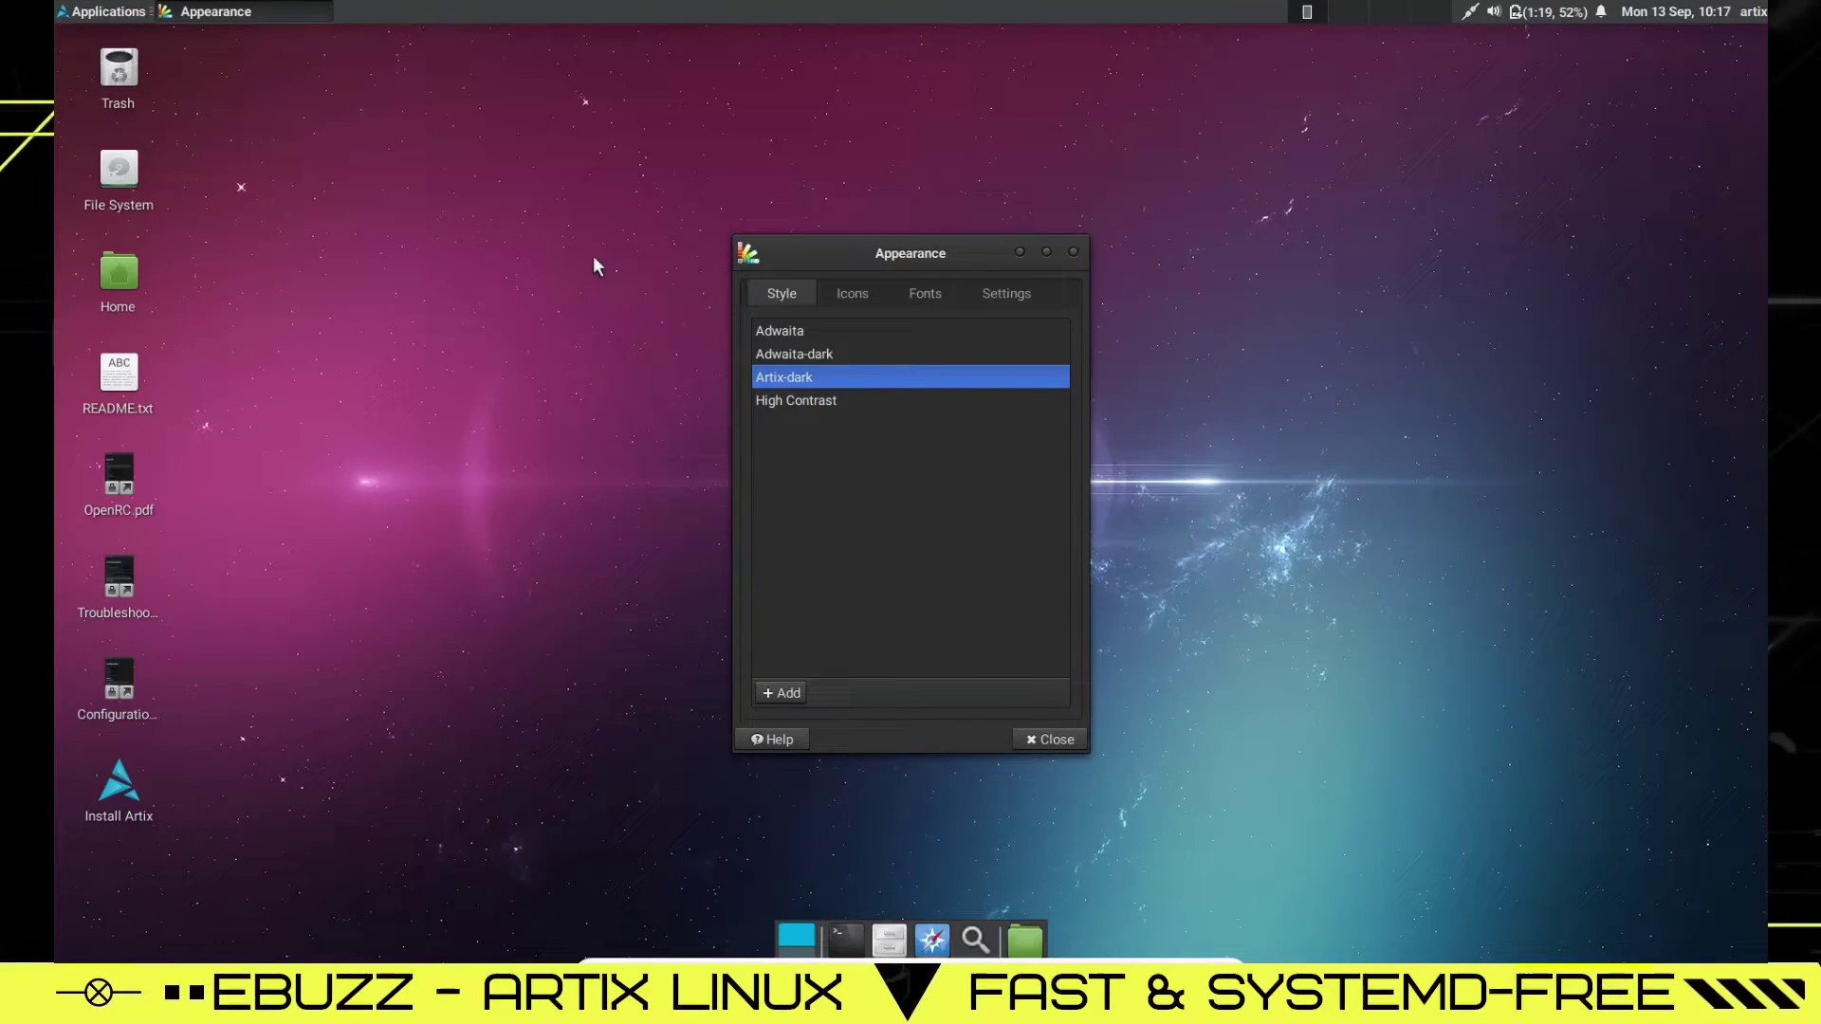
pyautogui.click(806, 353)
pyautogui.click(793, 350)
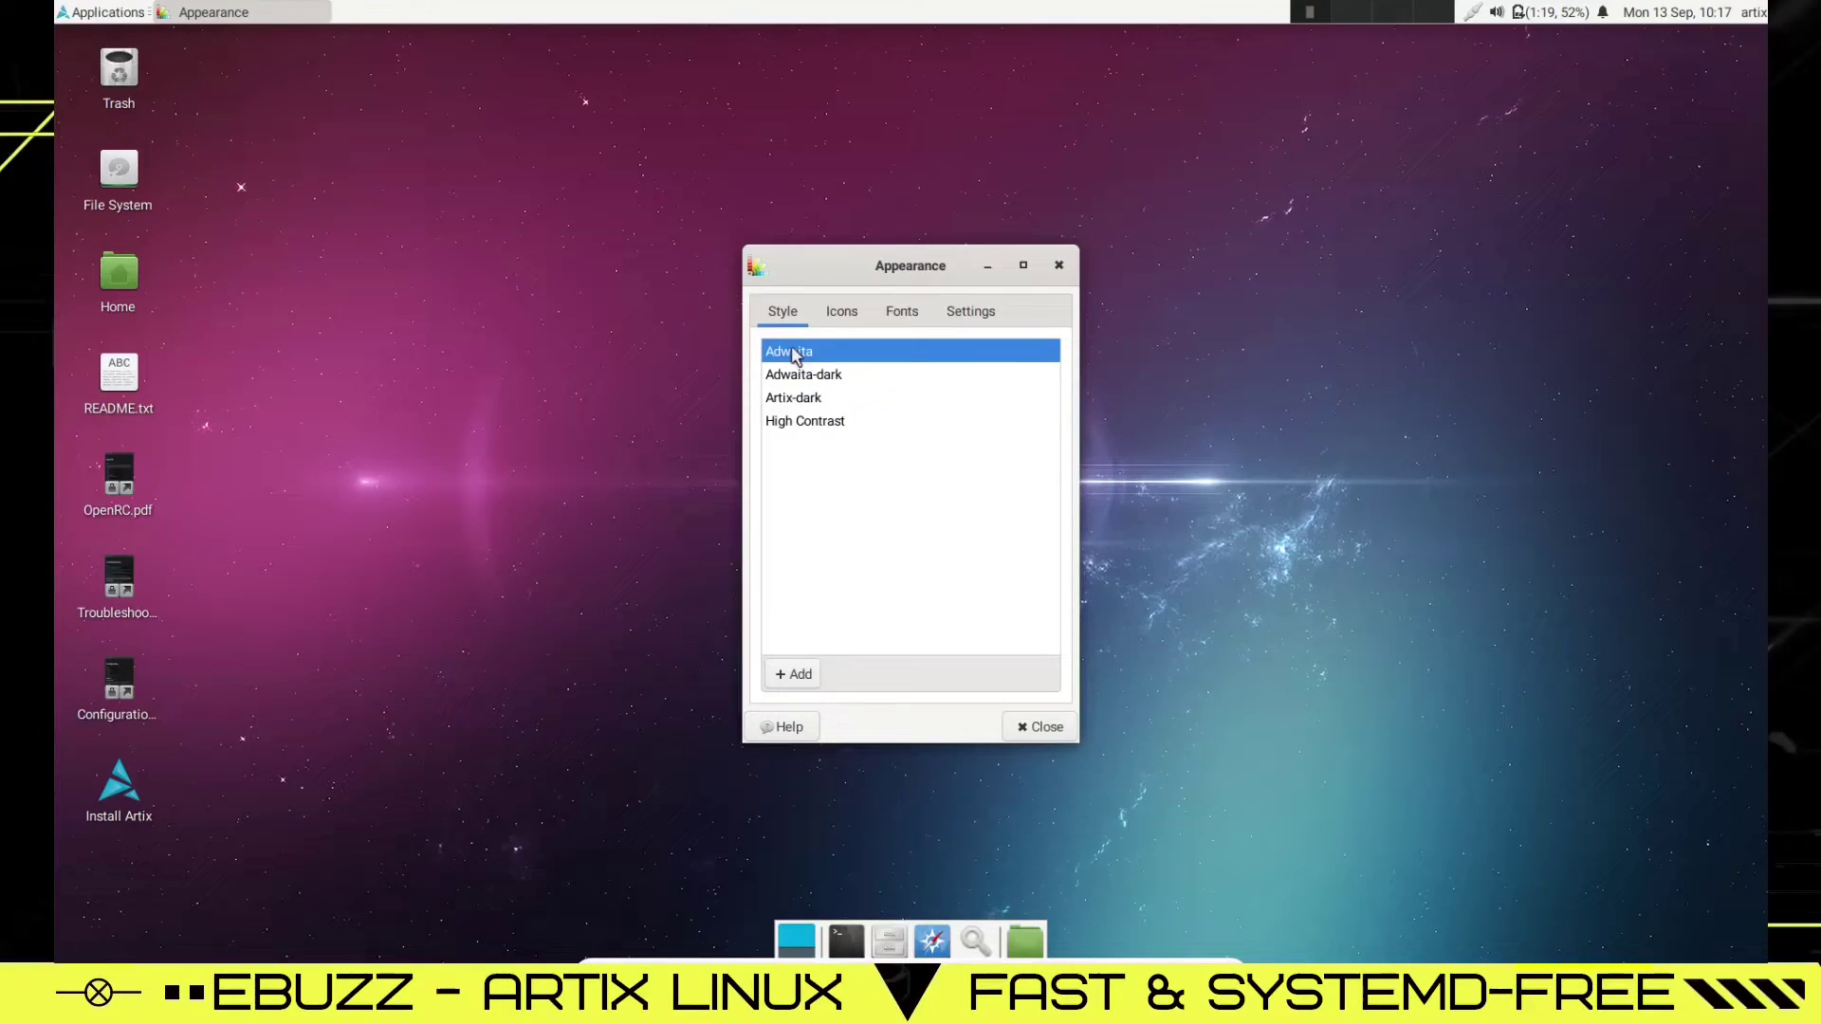
pyautogui.click(822, 420)
pyautogui.click(802, 398)
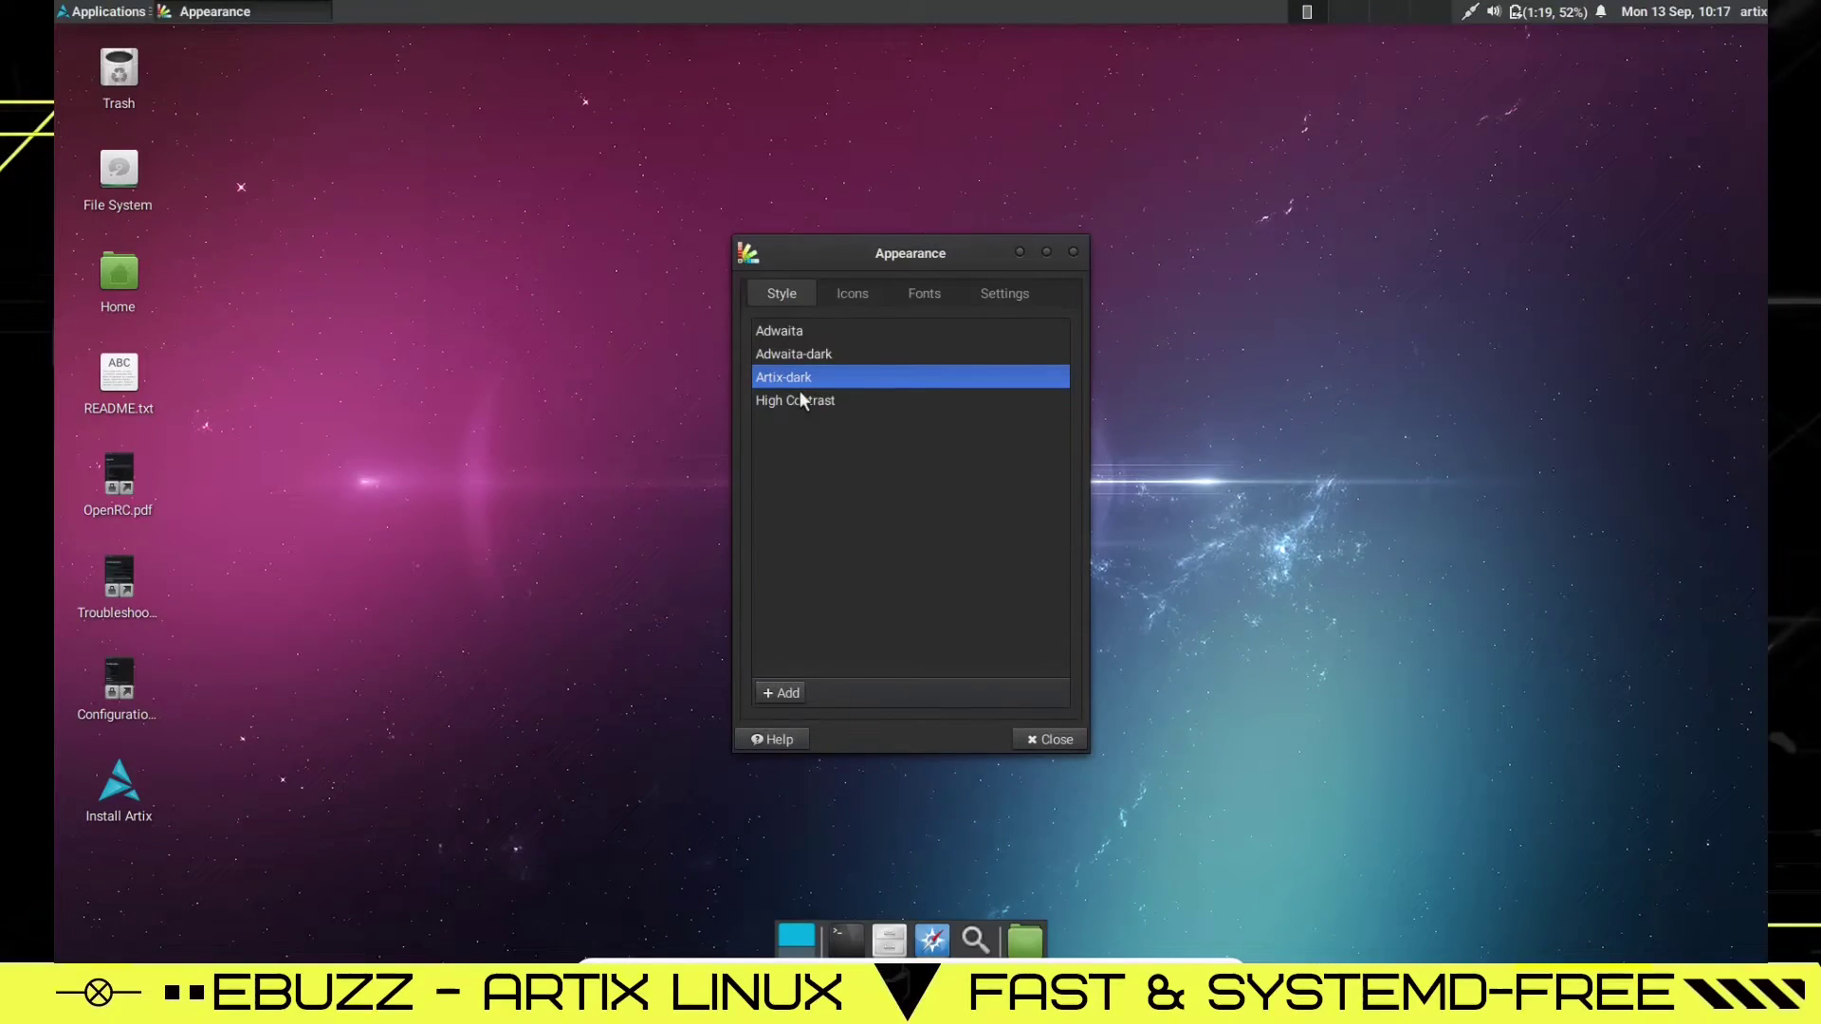
pyautogui.click(865, 294)
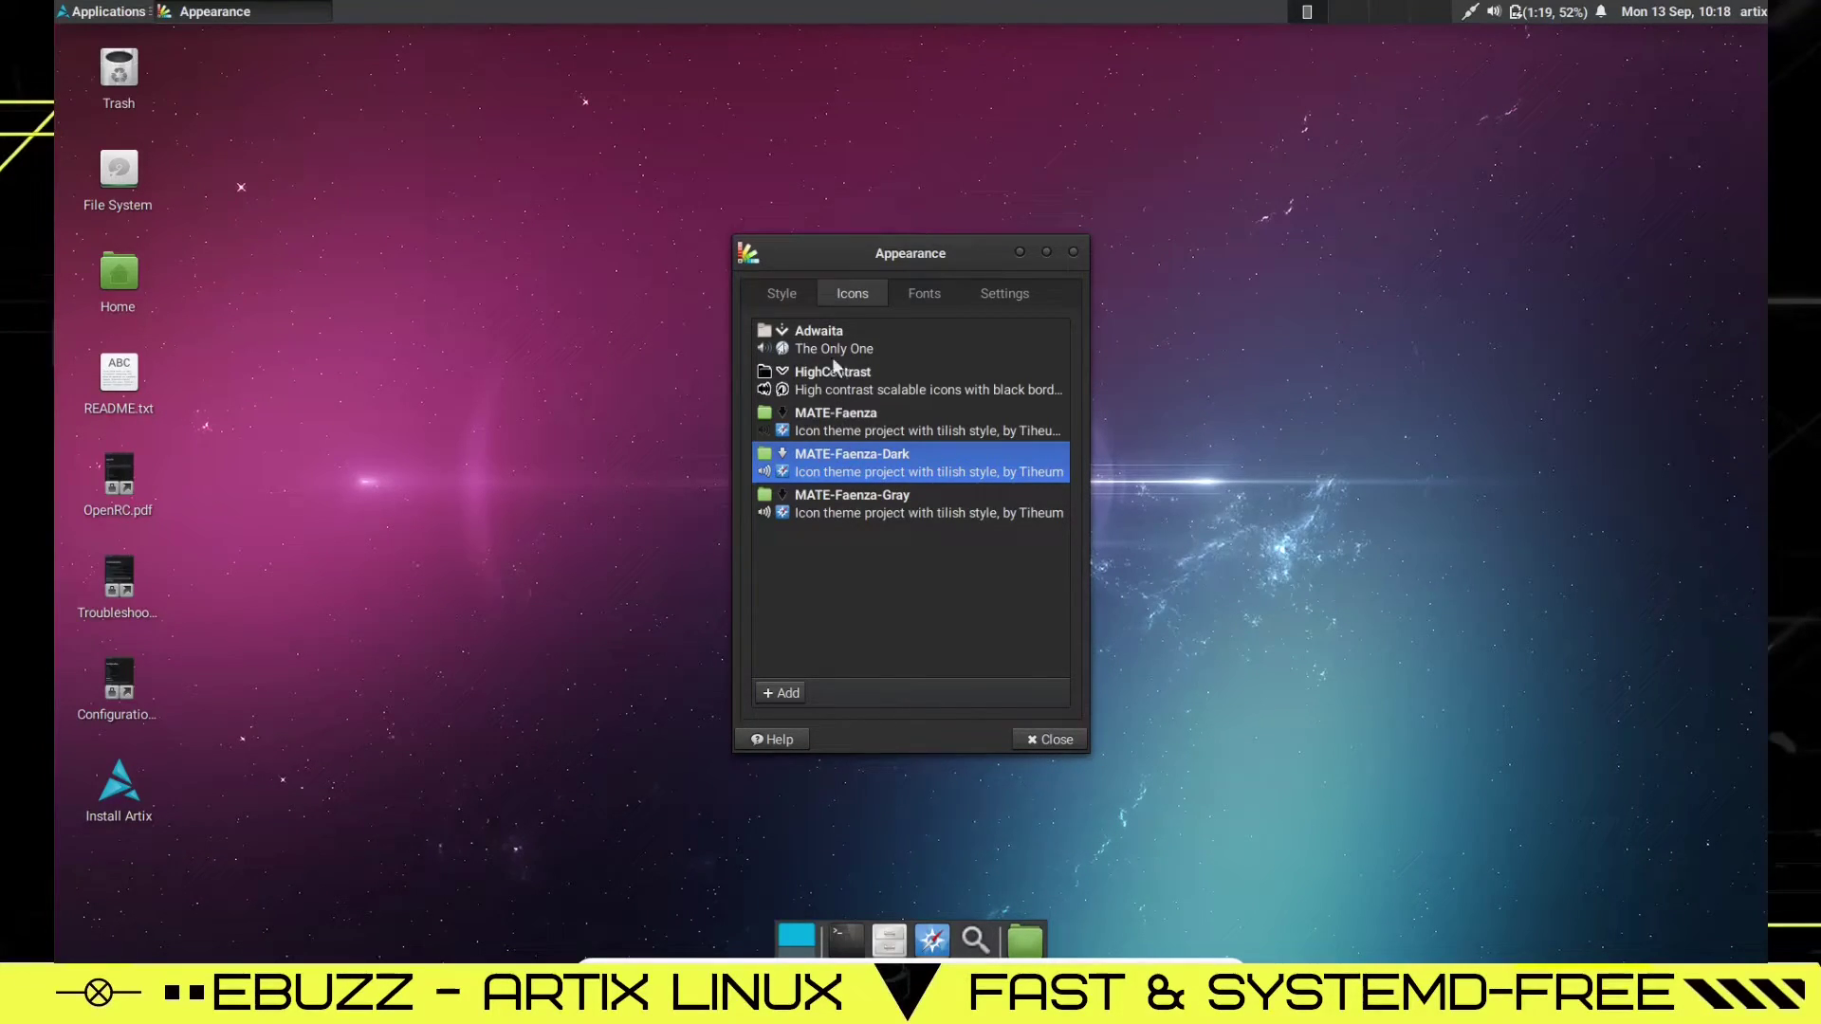
# Step: Set the default font to Roboto Regular at size 13
pyautogui.click(927, 293)
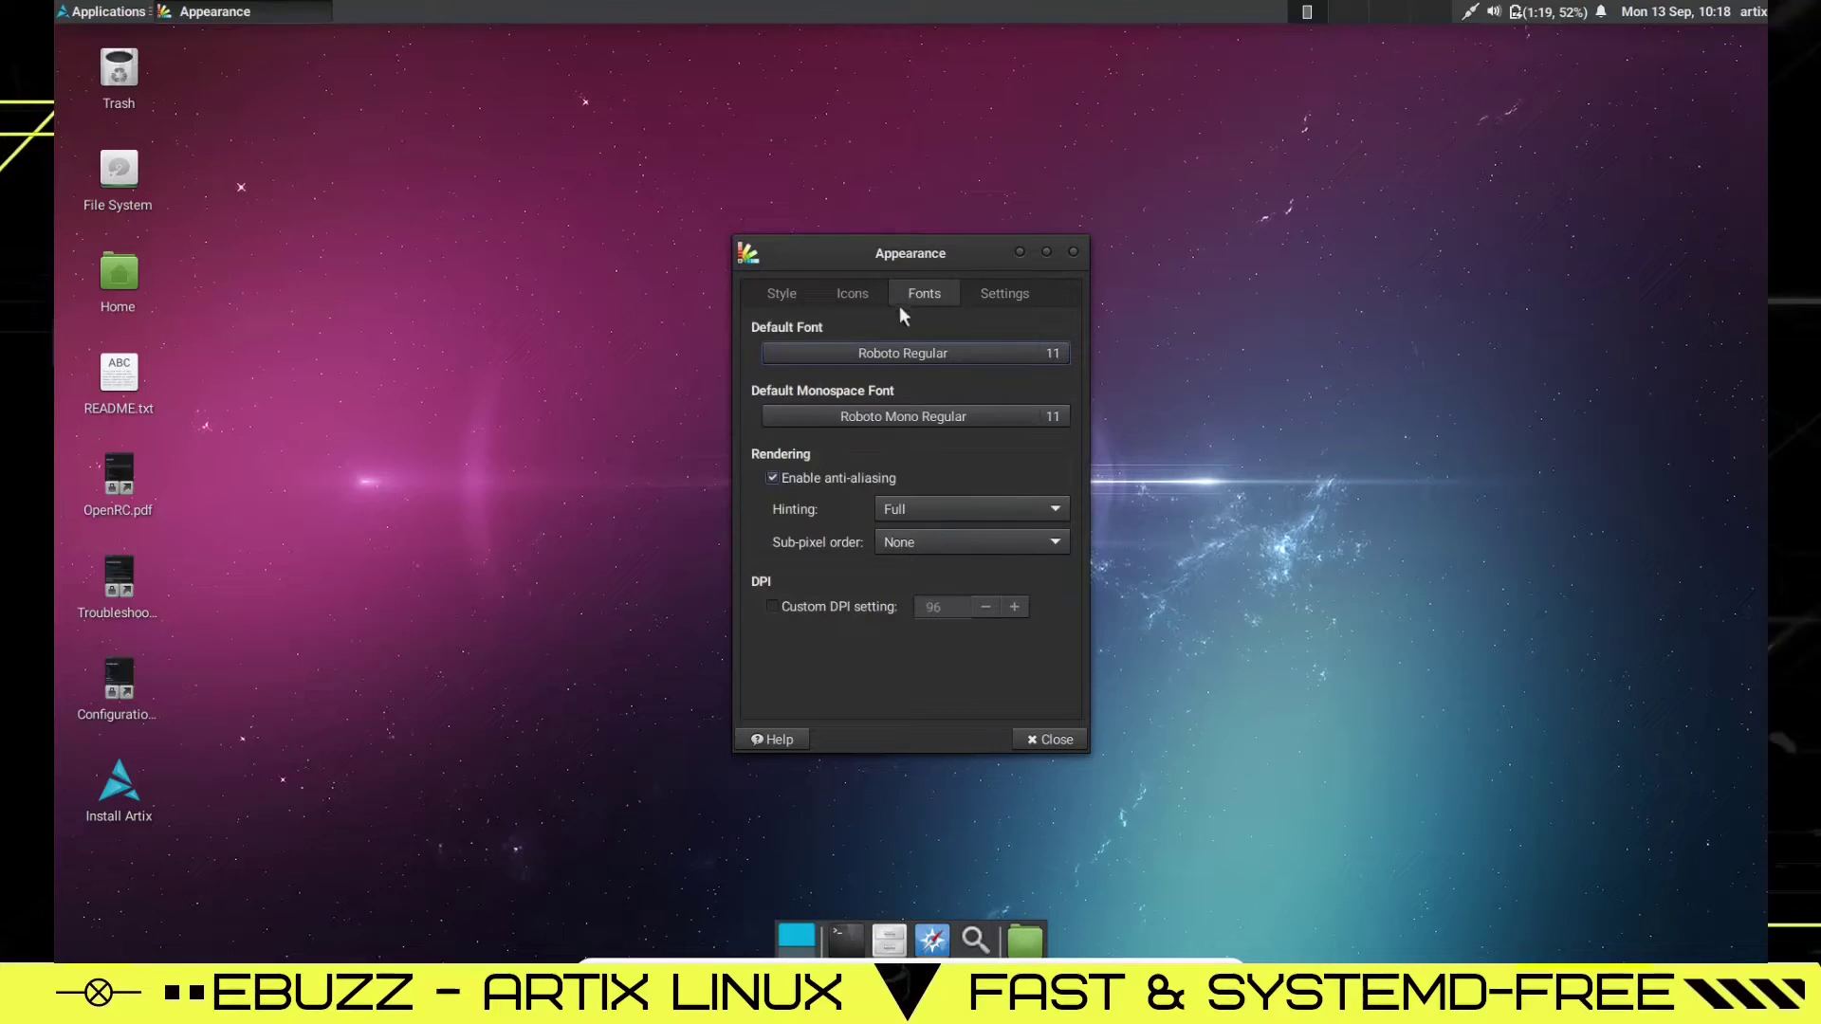
pyautogui.click(976, 352)
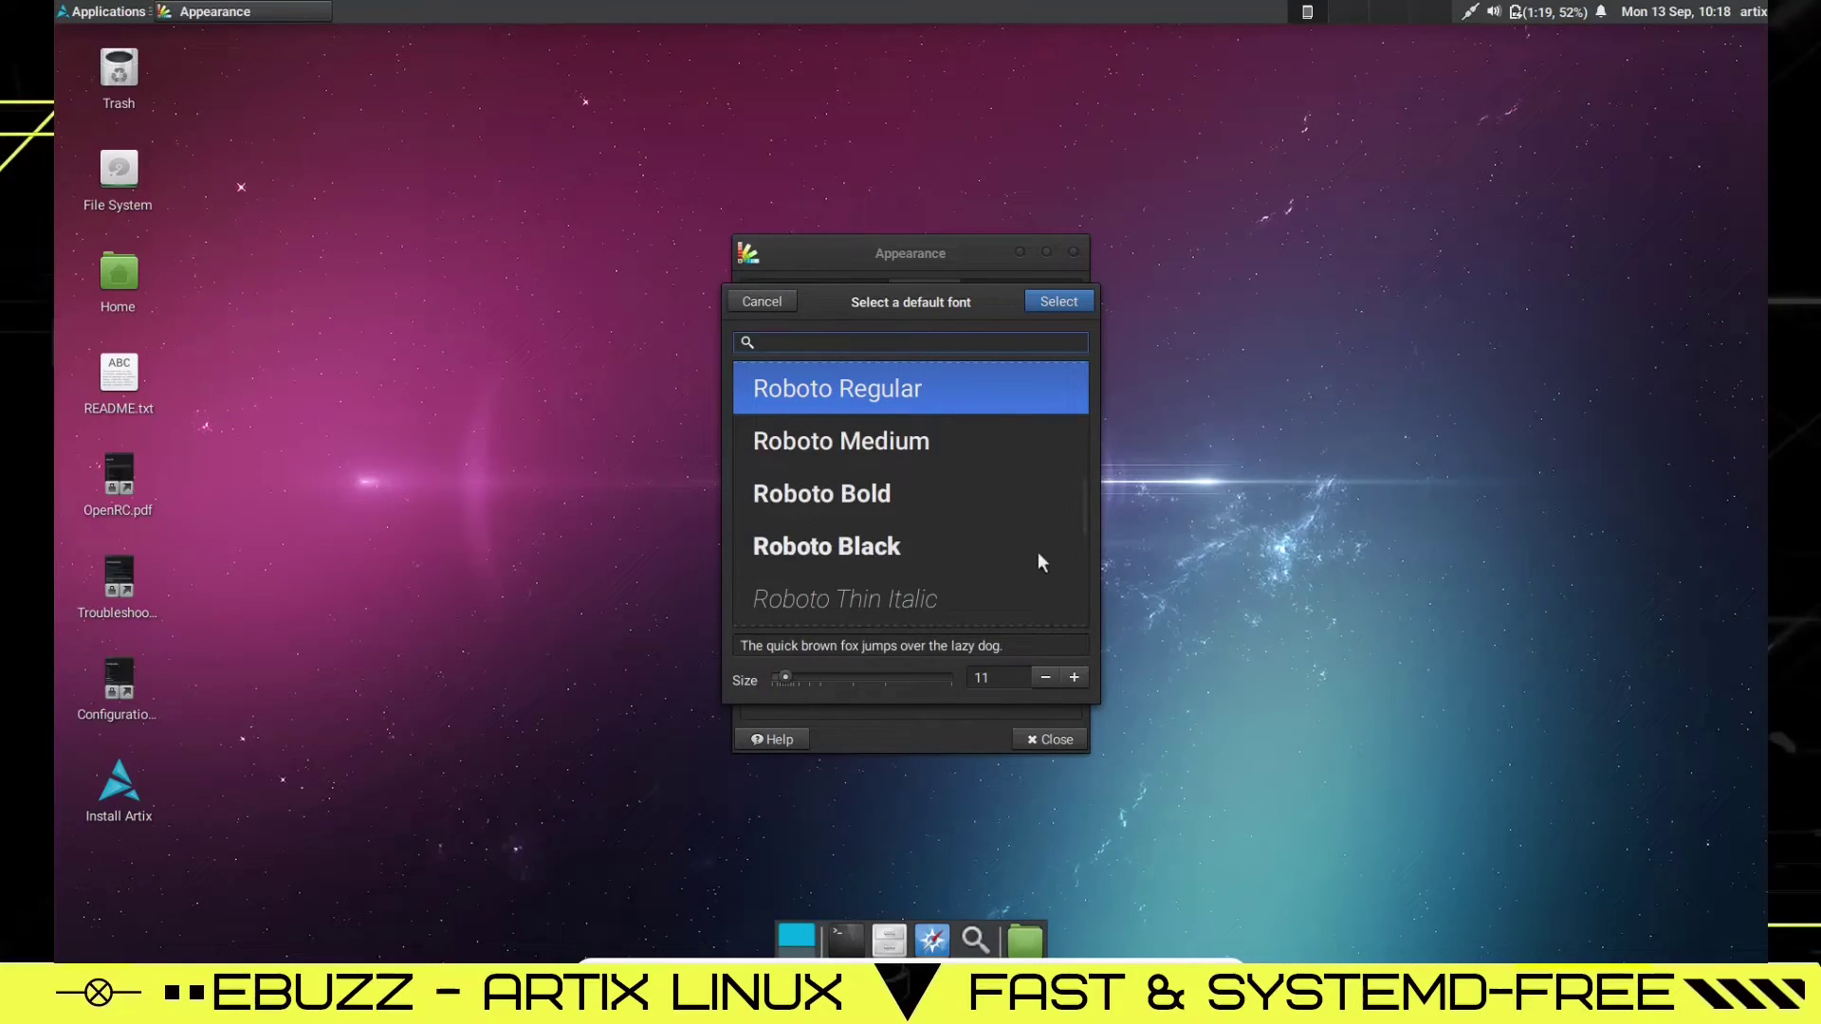
pyautogui.click(1075, 679)
pyautogui.click(1075, 678)
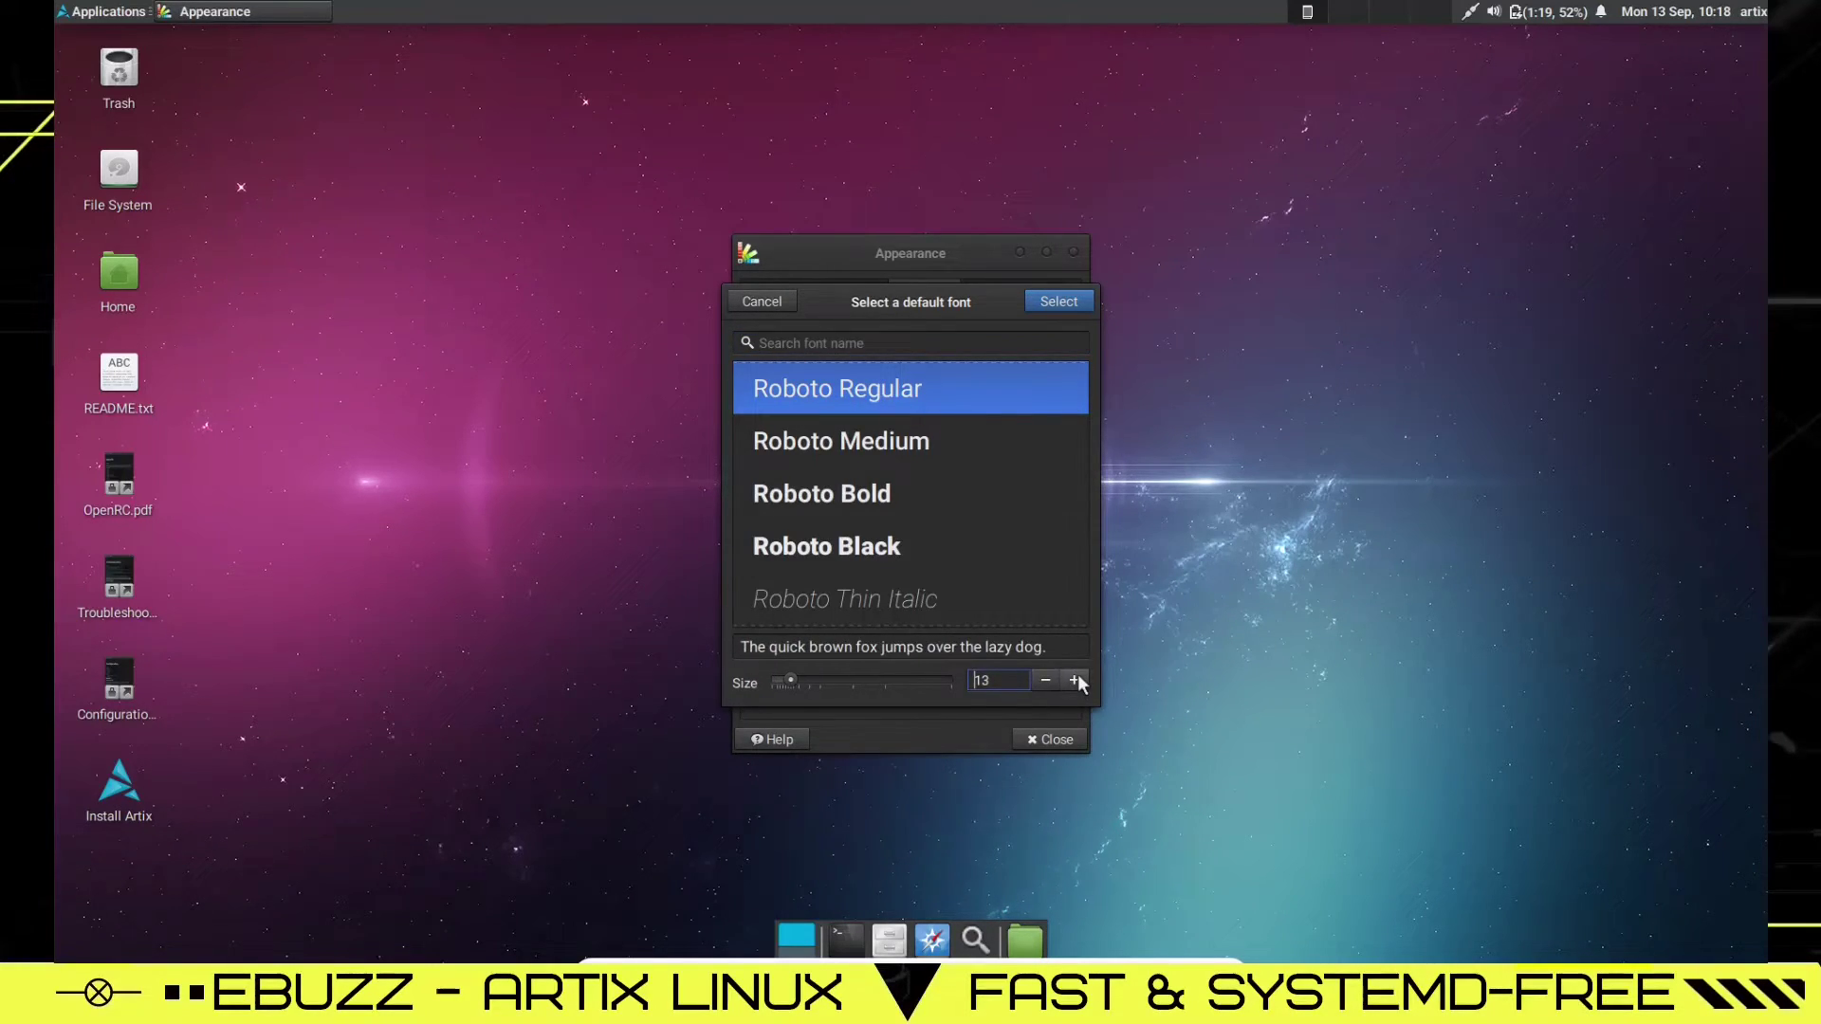
pyautogui.click(1058, 300)
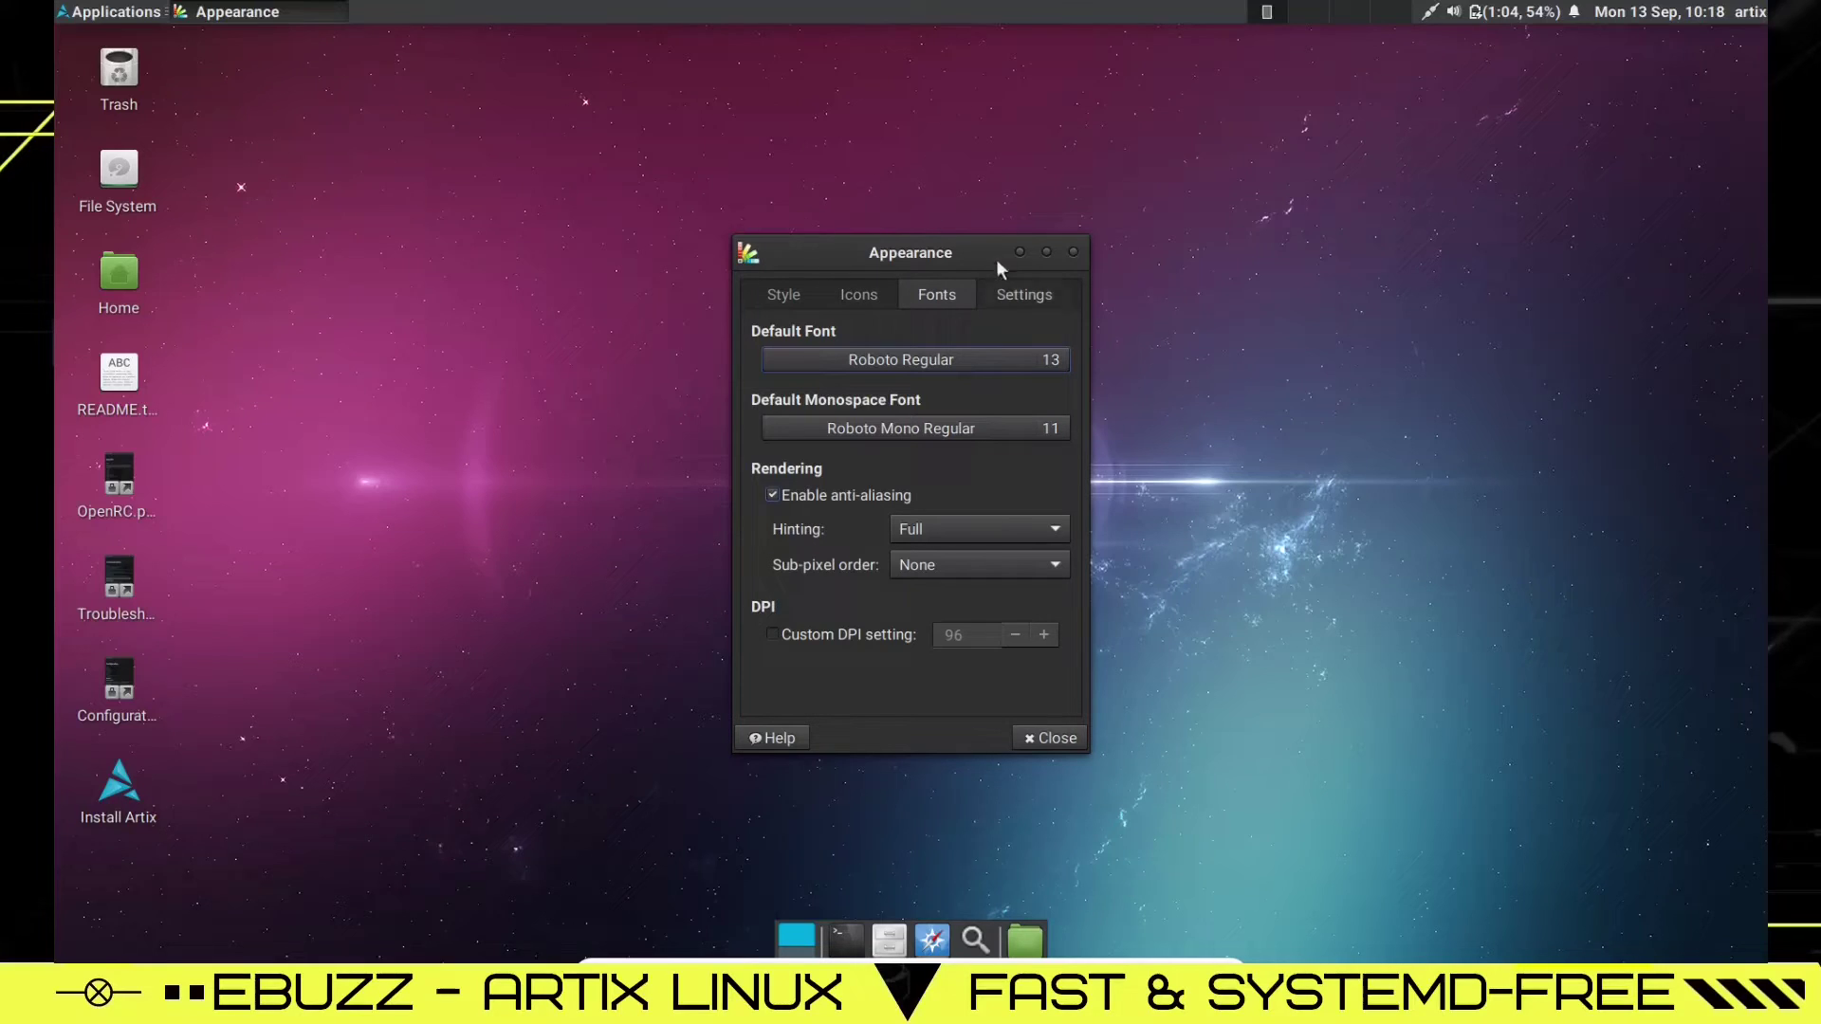
# Step: Review the window scaling options and keep scaling at 1x
pyautogui.click(1021, 302)
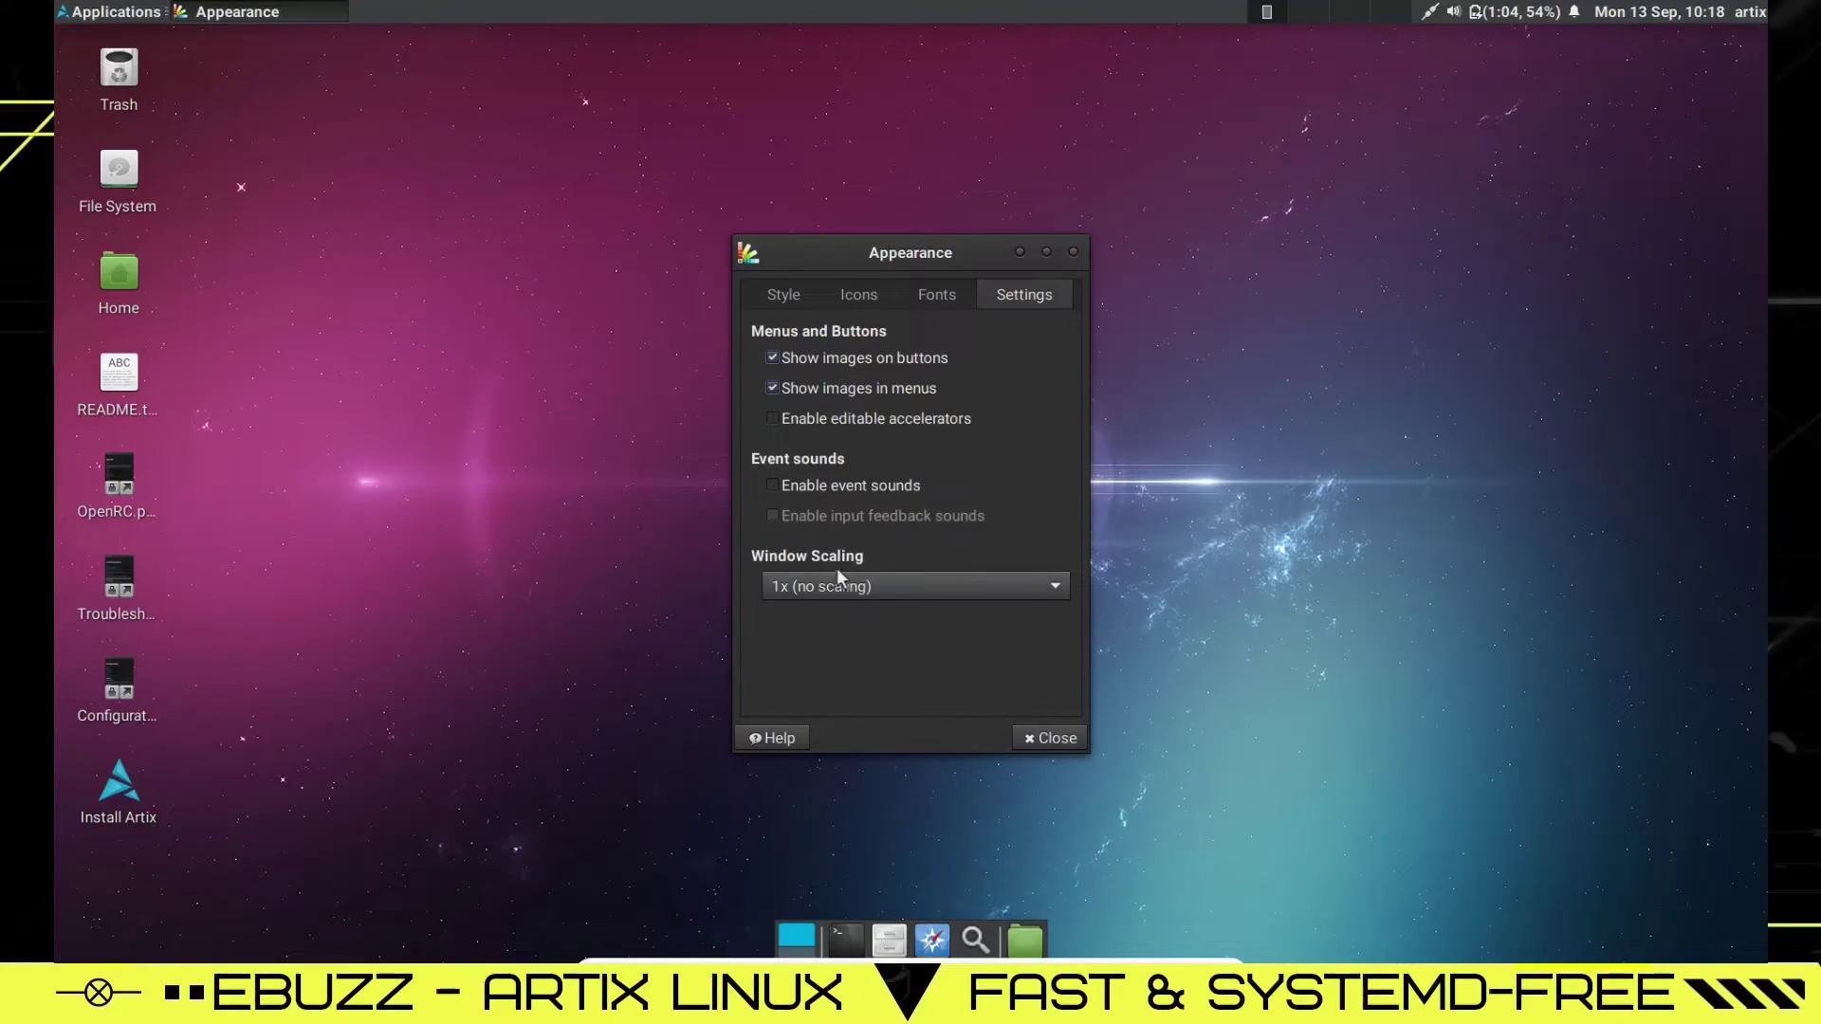
pyautogui.click(1049, 588)
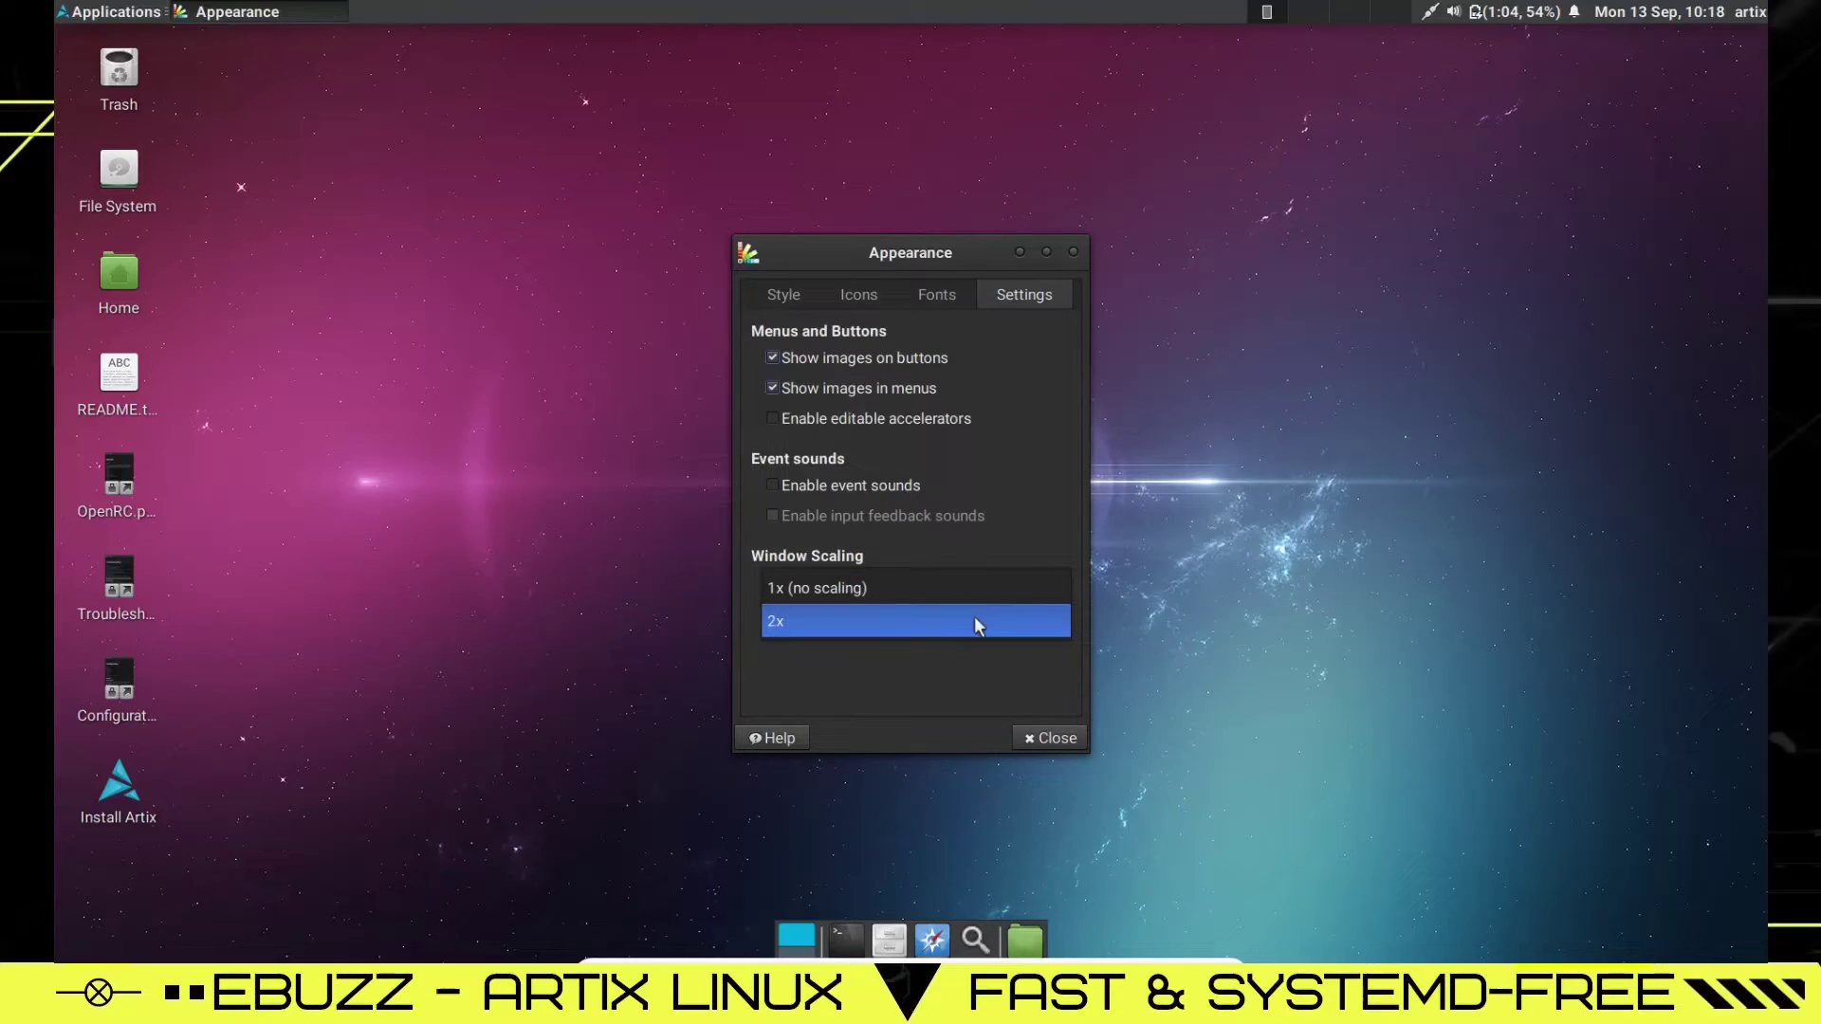
pyautogui.click(1004, 589)
# Step: Close Appearance and launch the Desktop settings from the Applications > Settings menu
pyautogui.click(1054, 739)
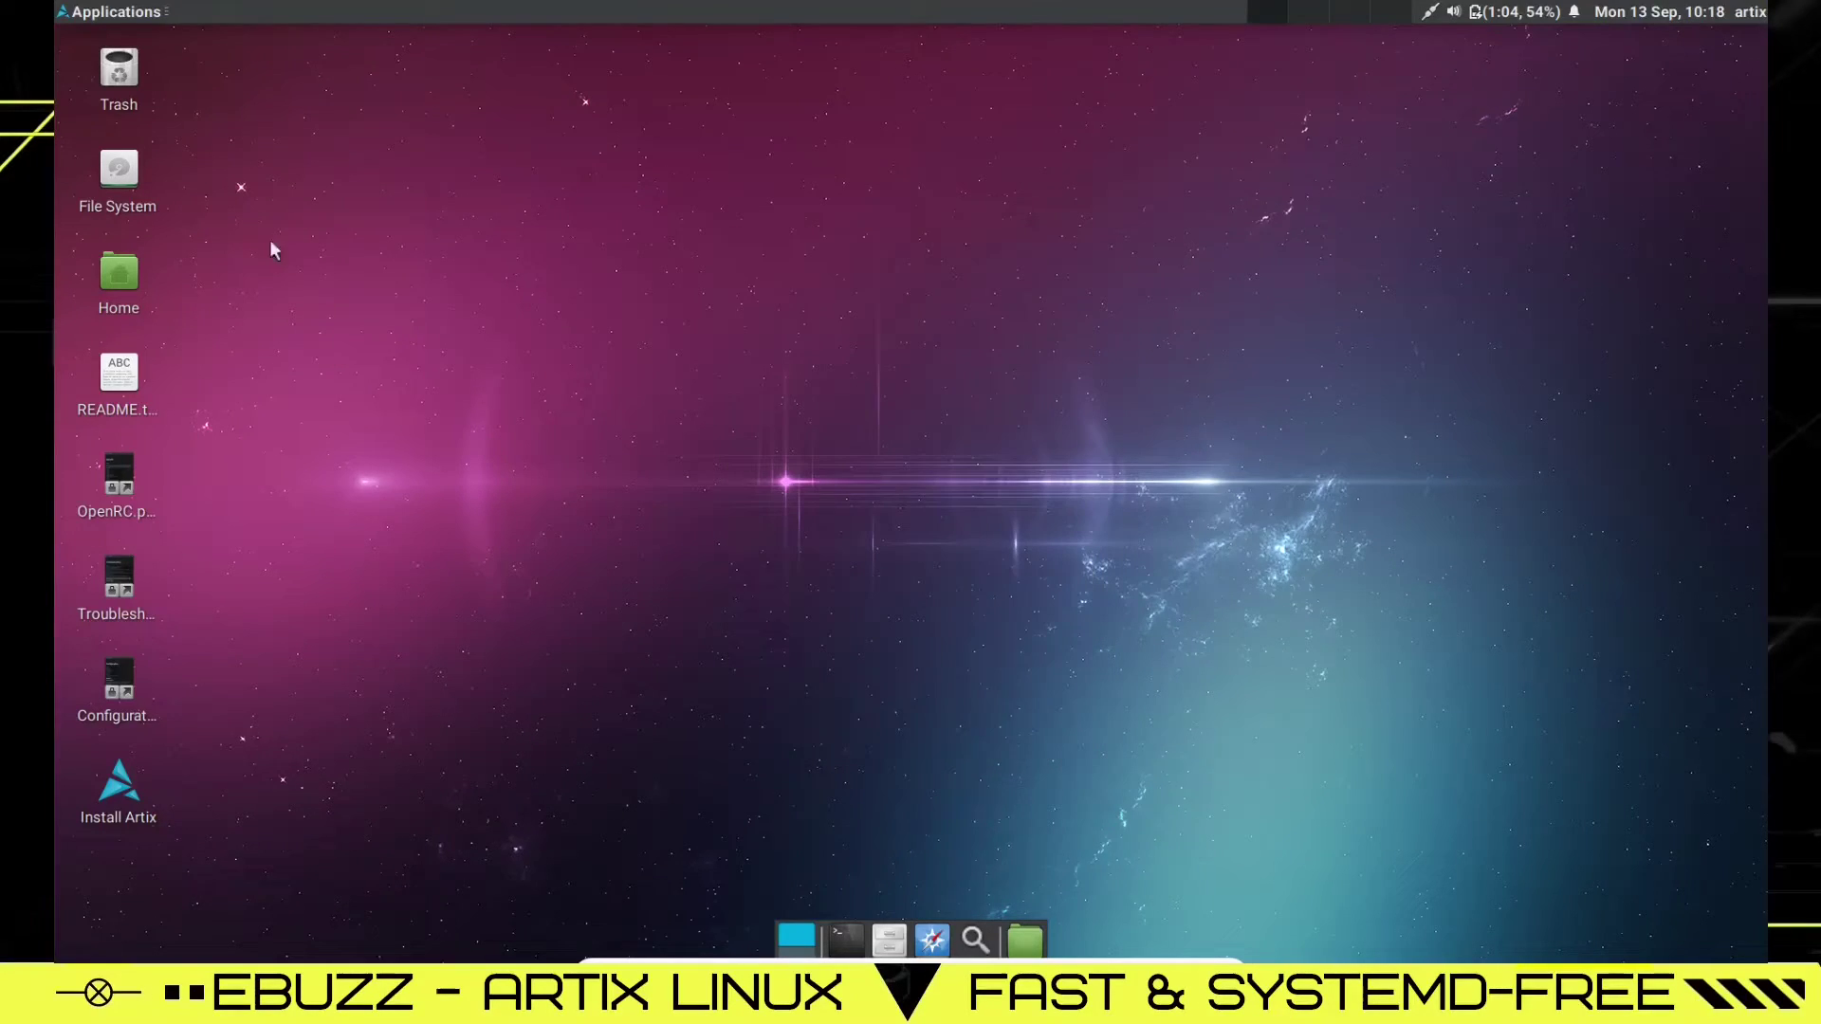
pyautogui.click(99, 11)
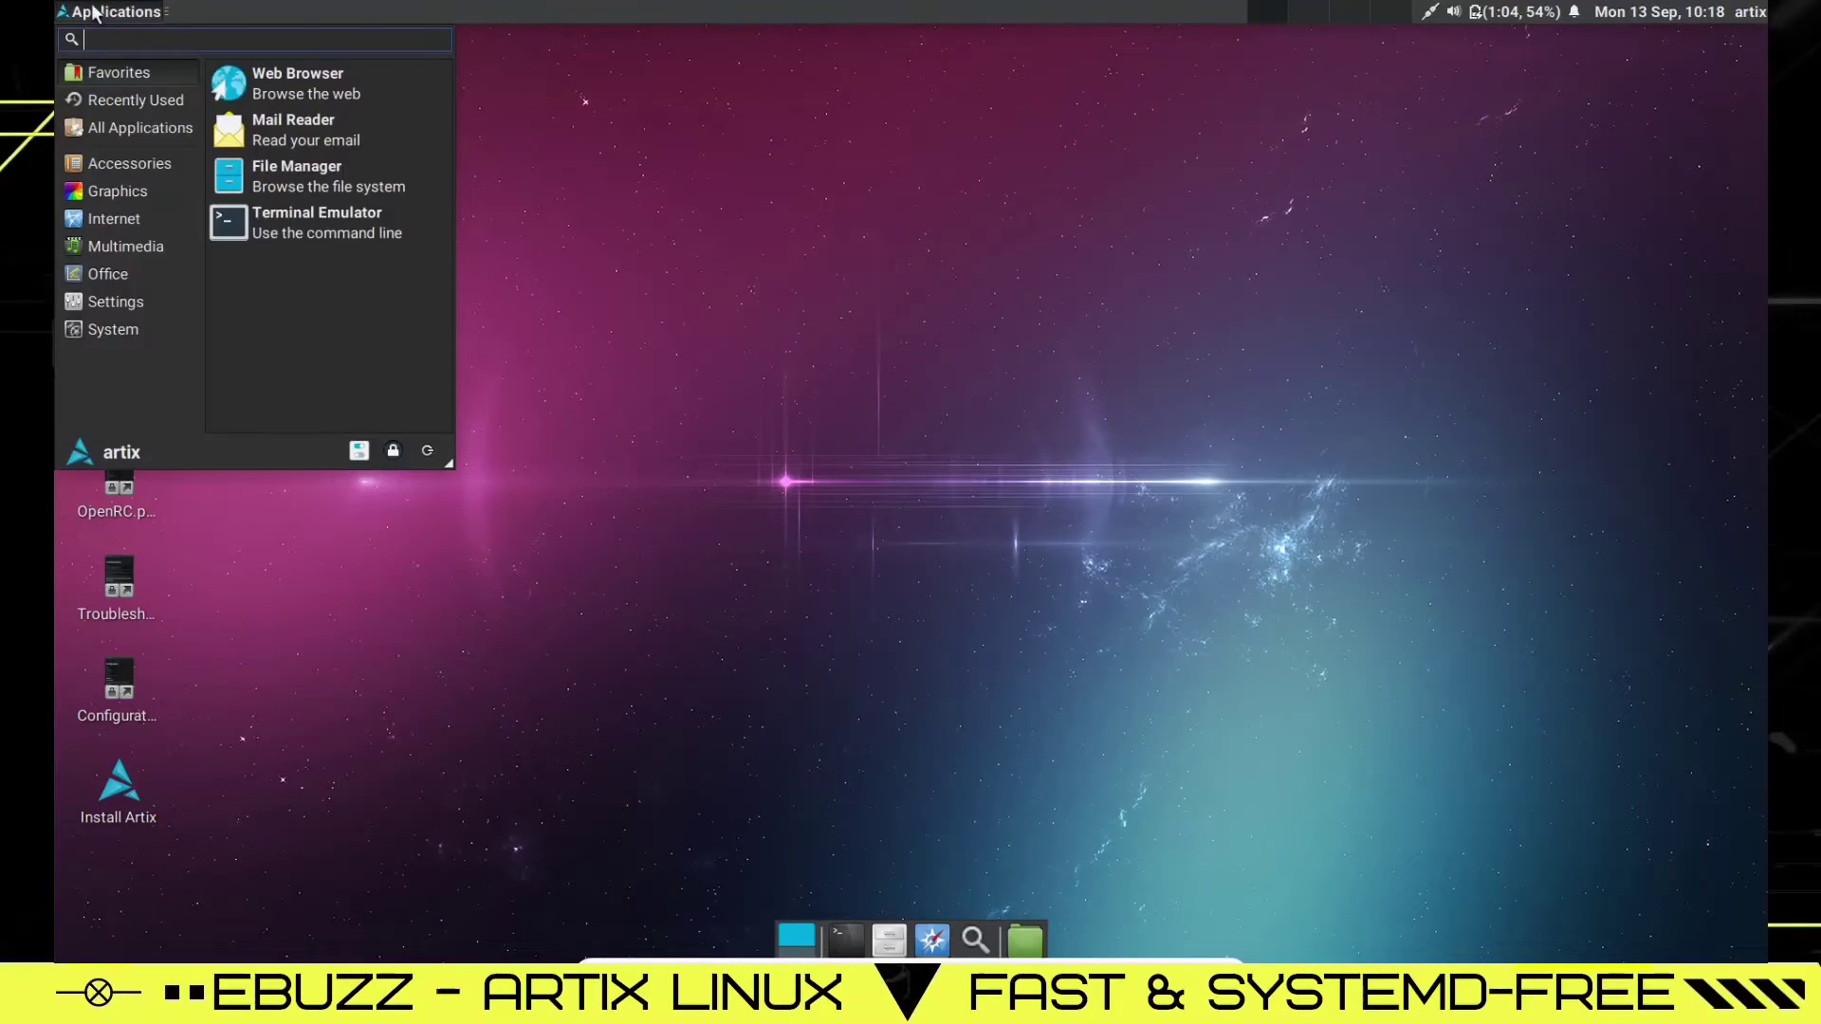
pyautogui.click(116, 300)
pyautogui.scroll(-1, 339, 293)
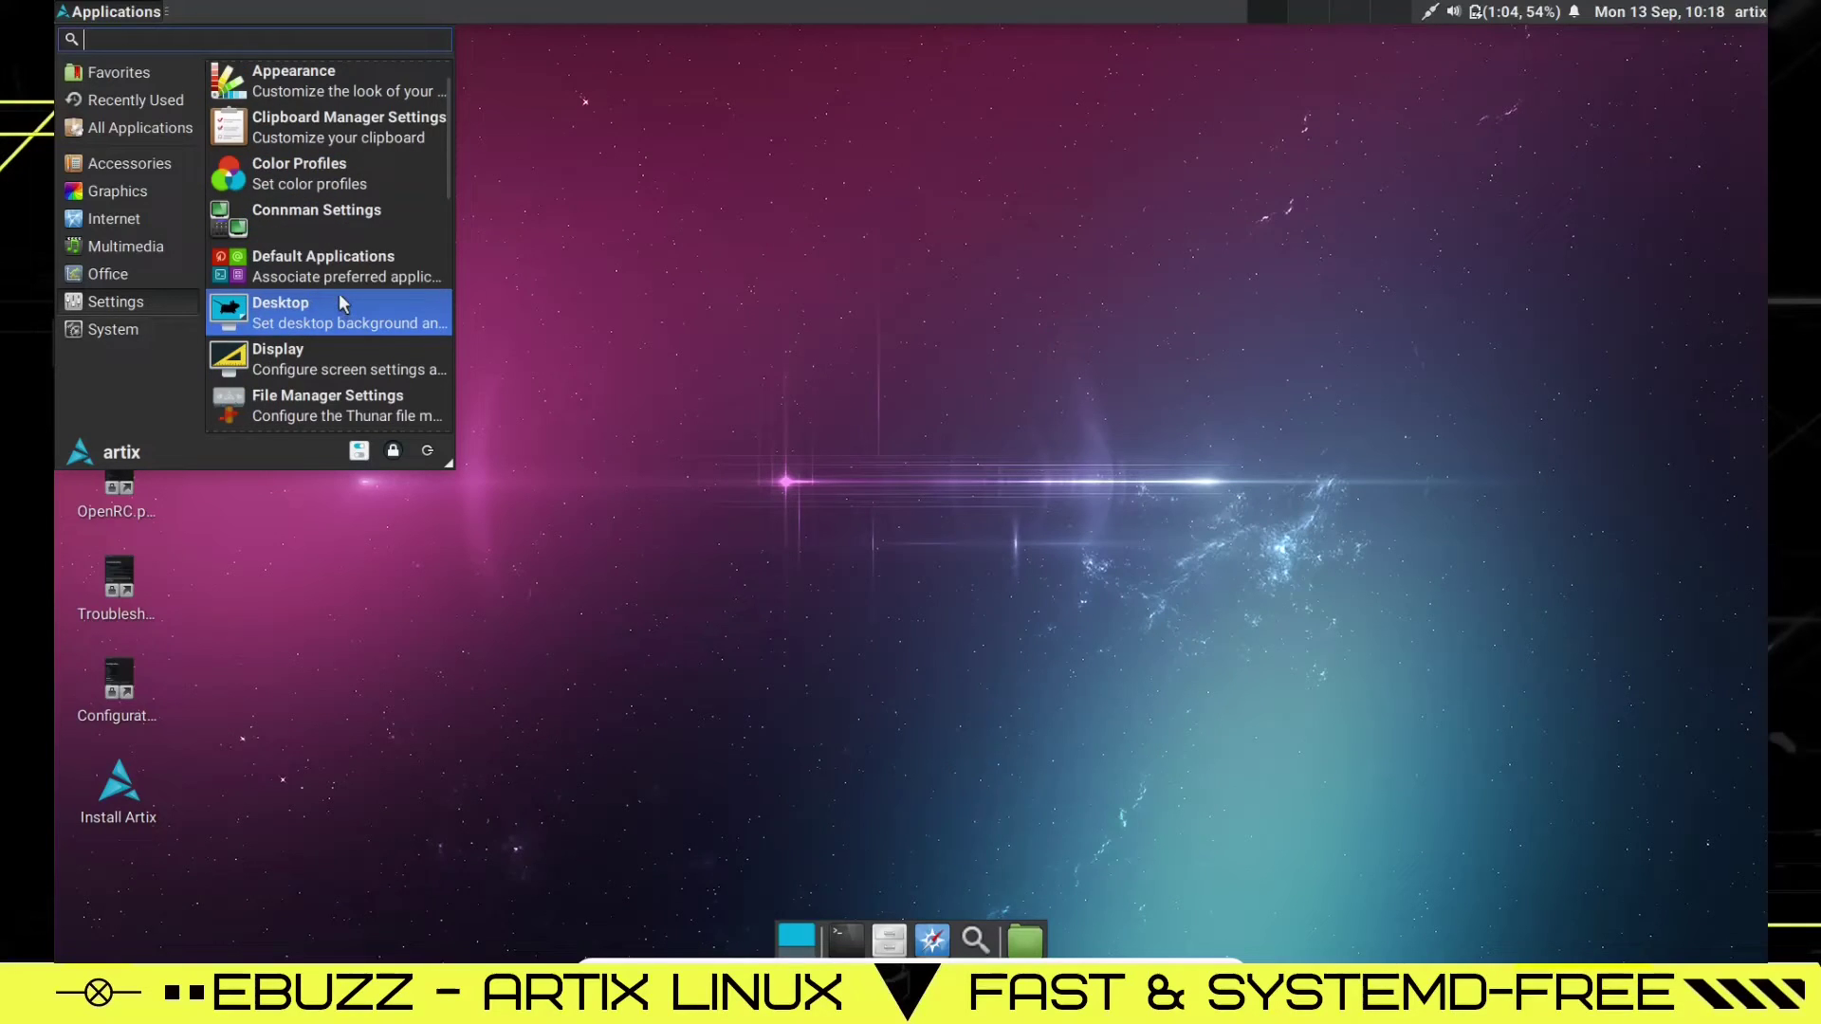
pyautogui.scroll(-1, 339, 279)
pyautogui.click(336, 268)
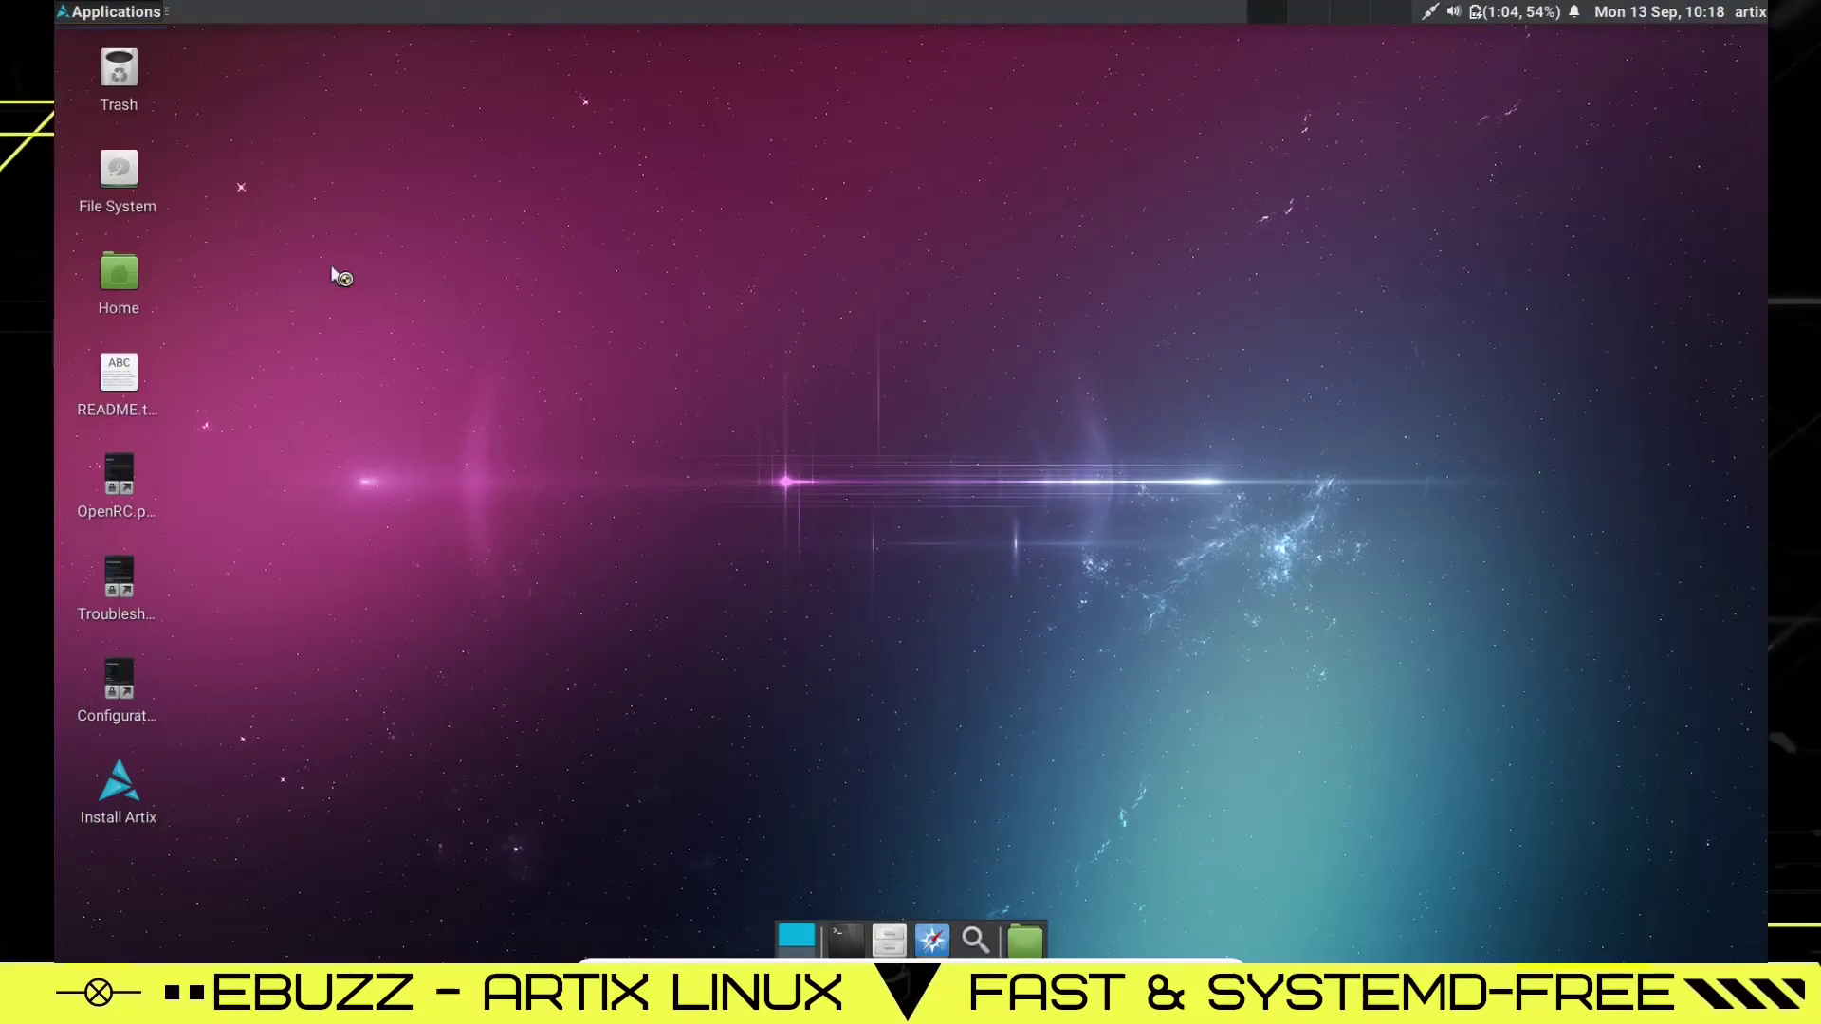
# Step: Raise the desktop icon size to 48 under the Icons options
pyautogui.click(686, 225)
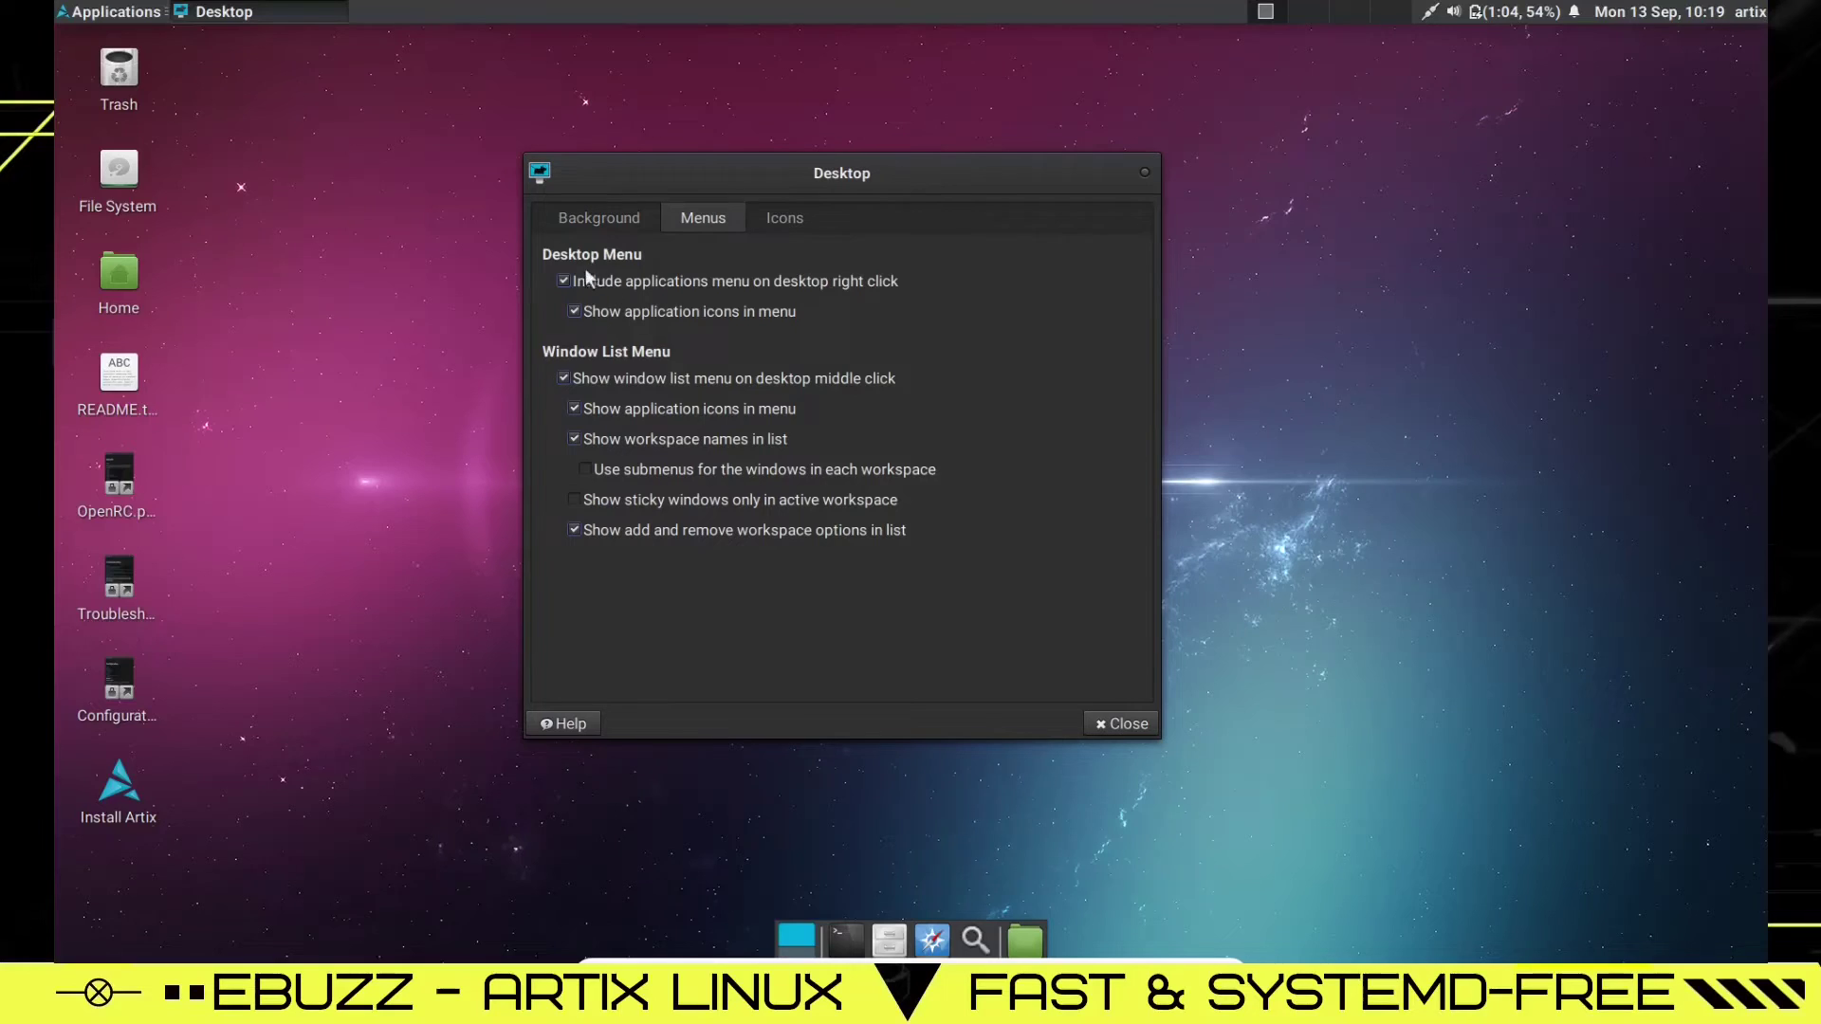
pyautogui.click(785, 221)
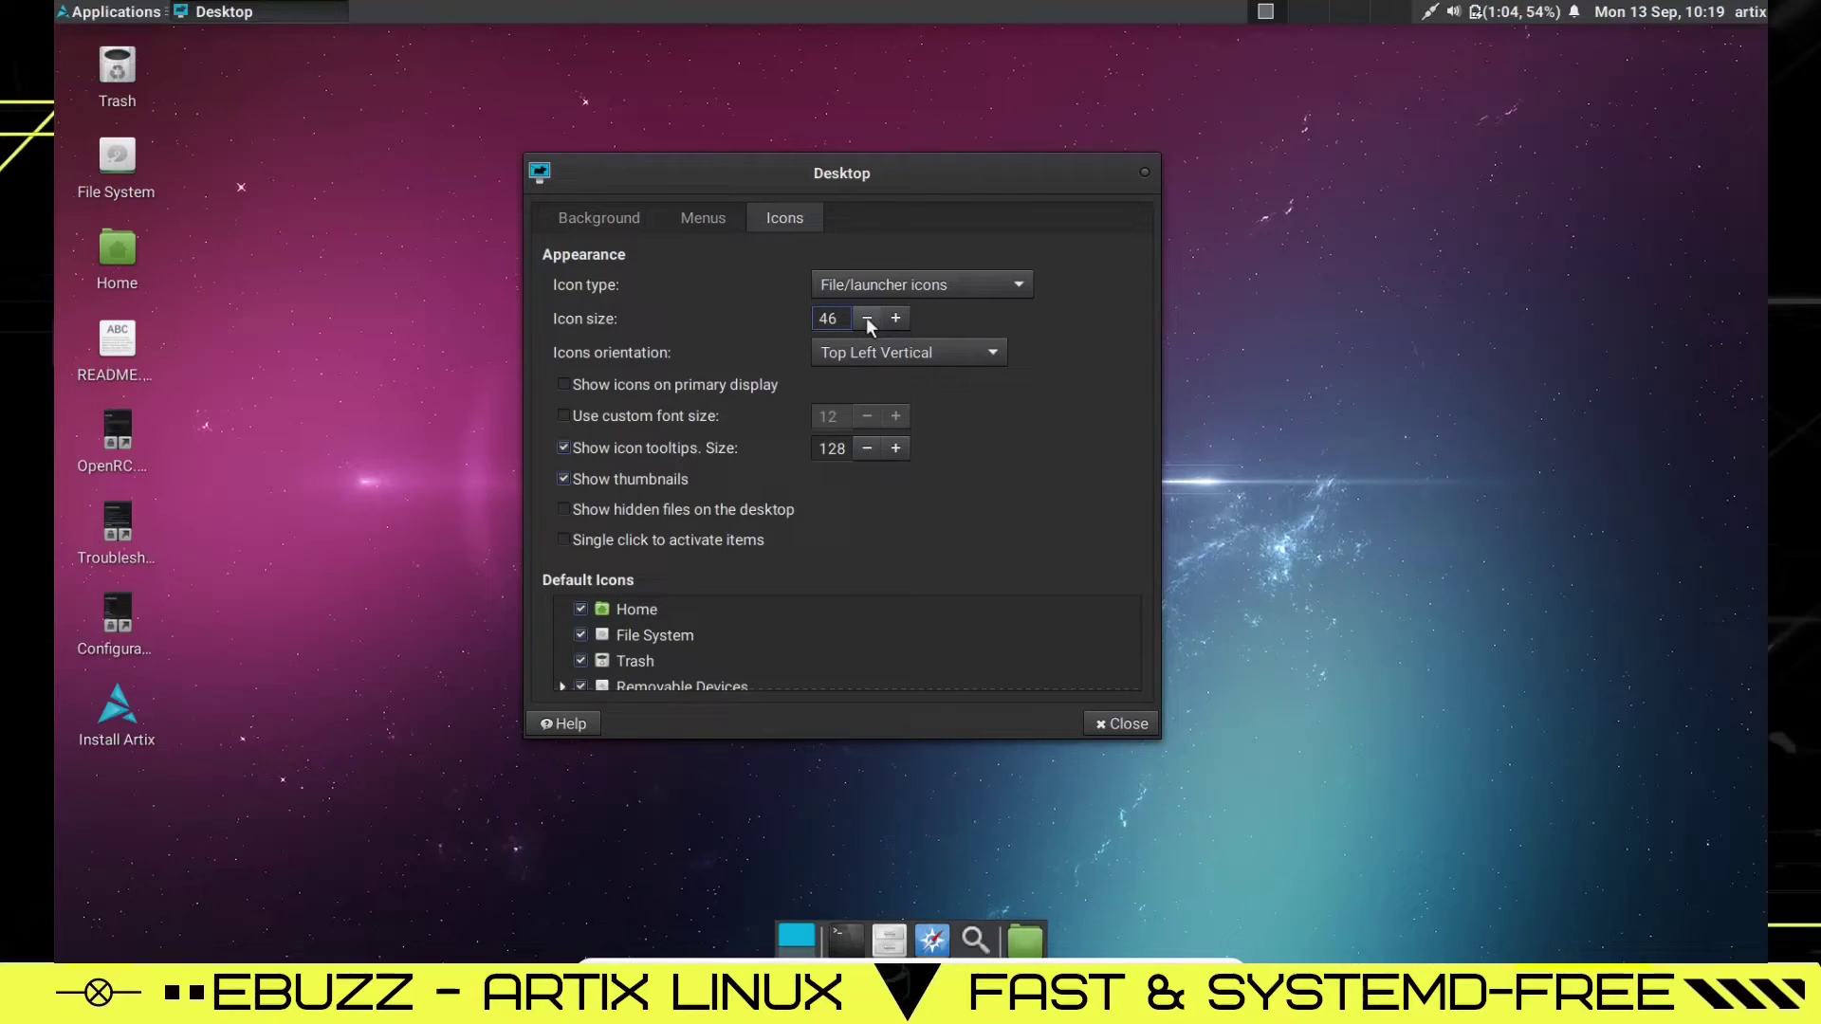
pyautogui.click(895, 317)
pyautogui.click(896, 317)
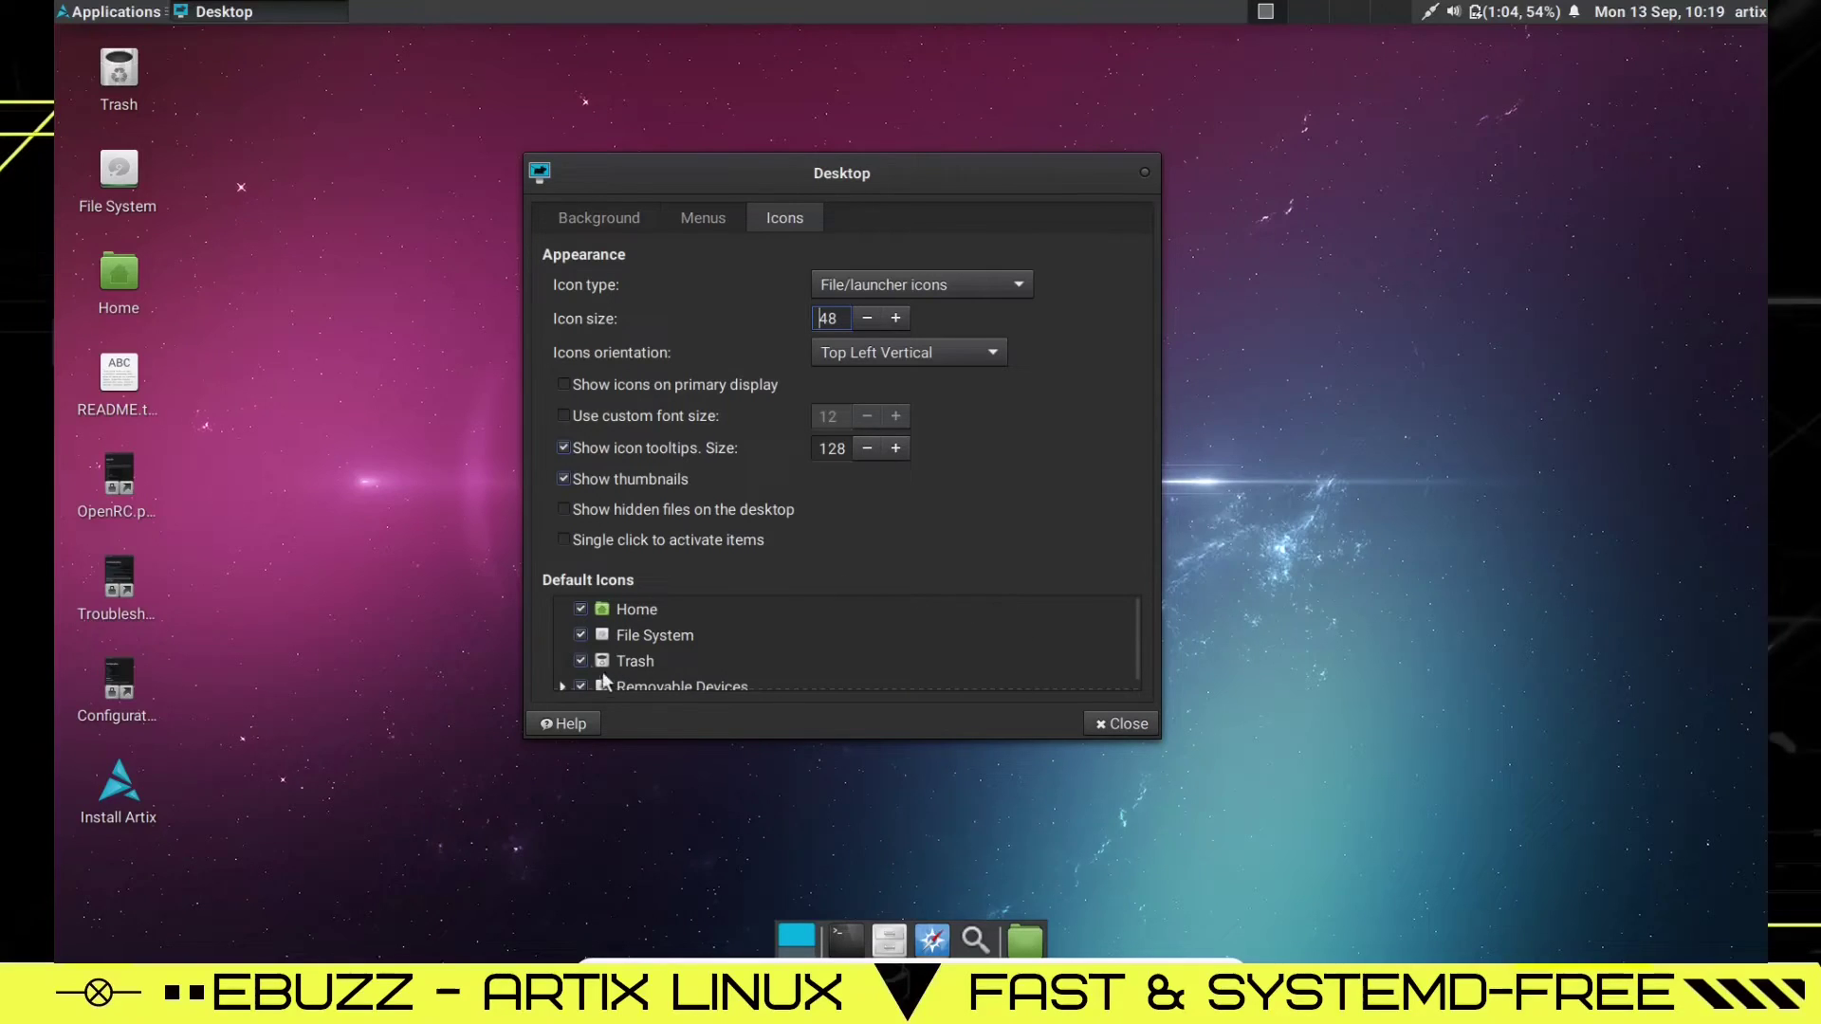
# Step: Hide the Home, File System, Trash and Removable Devices icons from the desktop
pyautogui.click(581, 610)
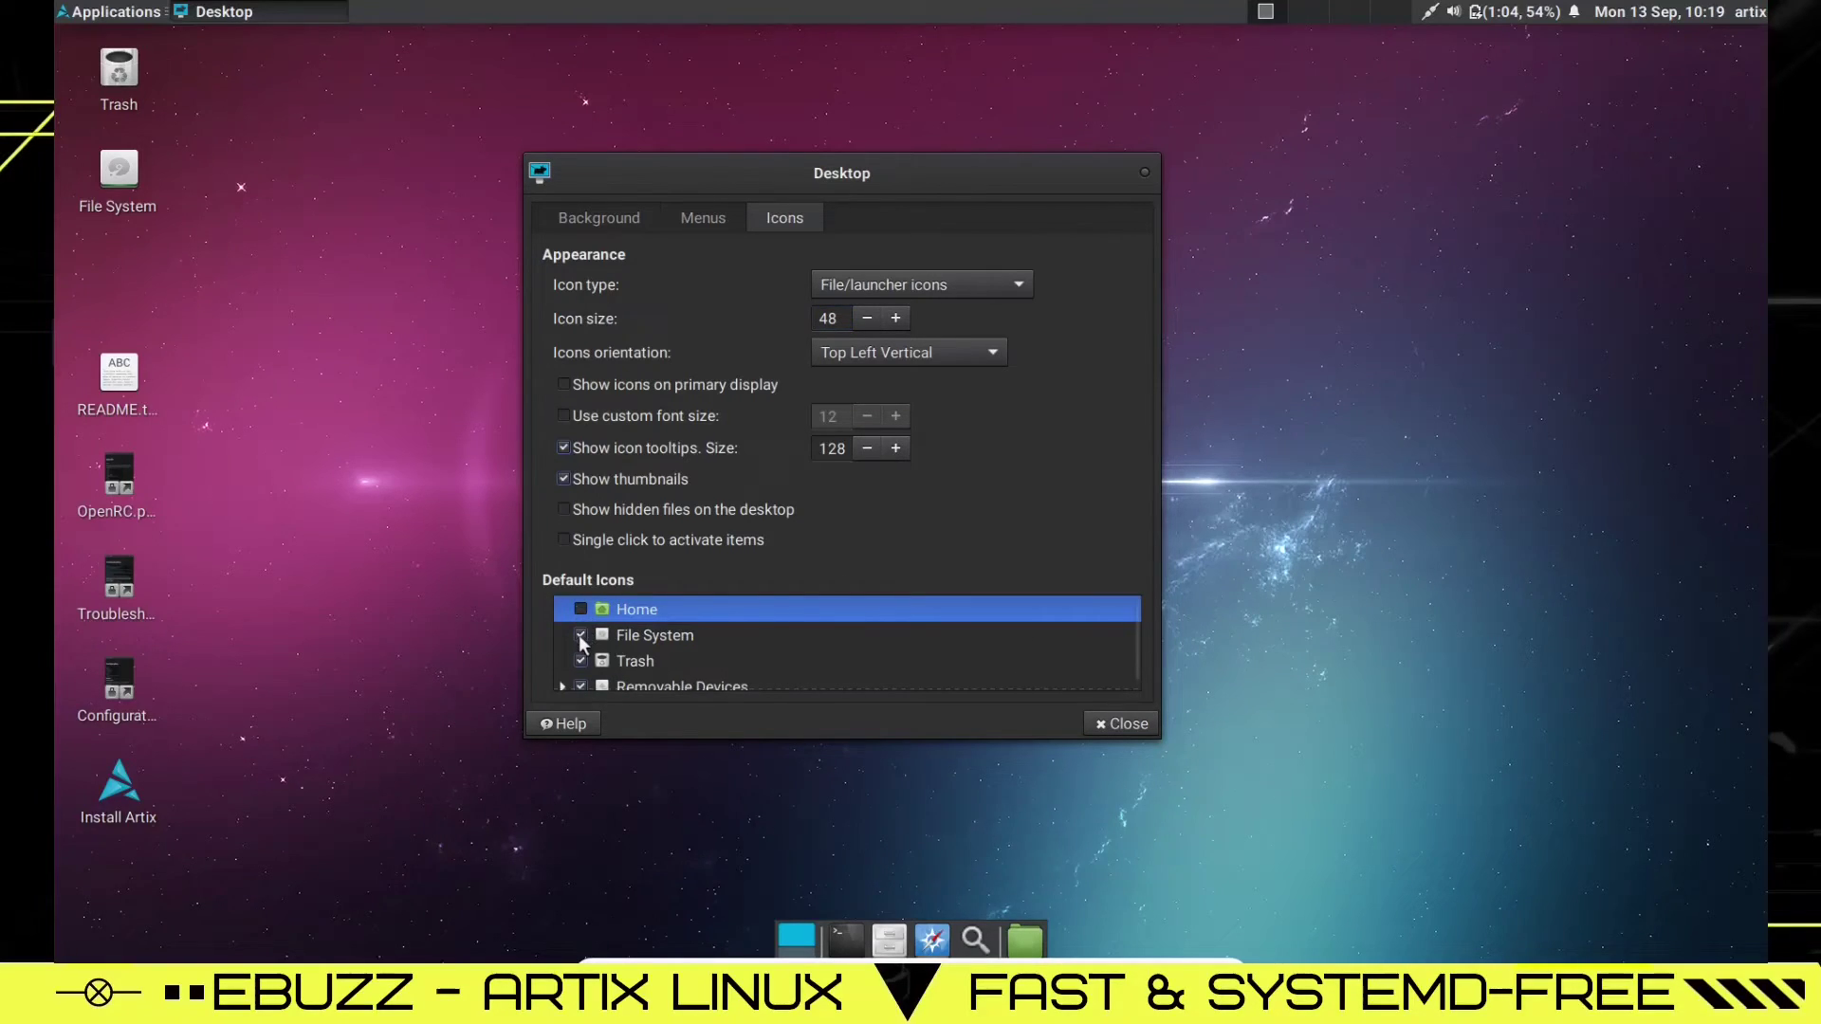
pyautogui.click(581, 635)
pyautogui.click(580, 661)
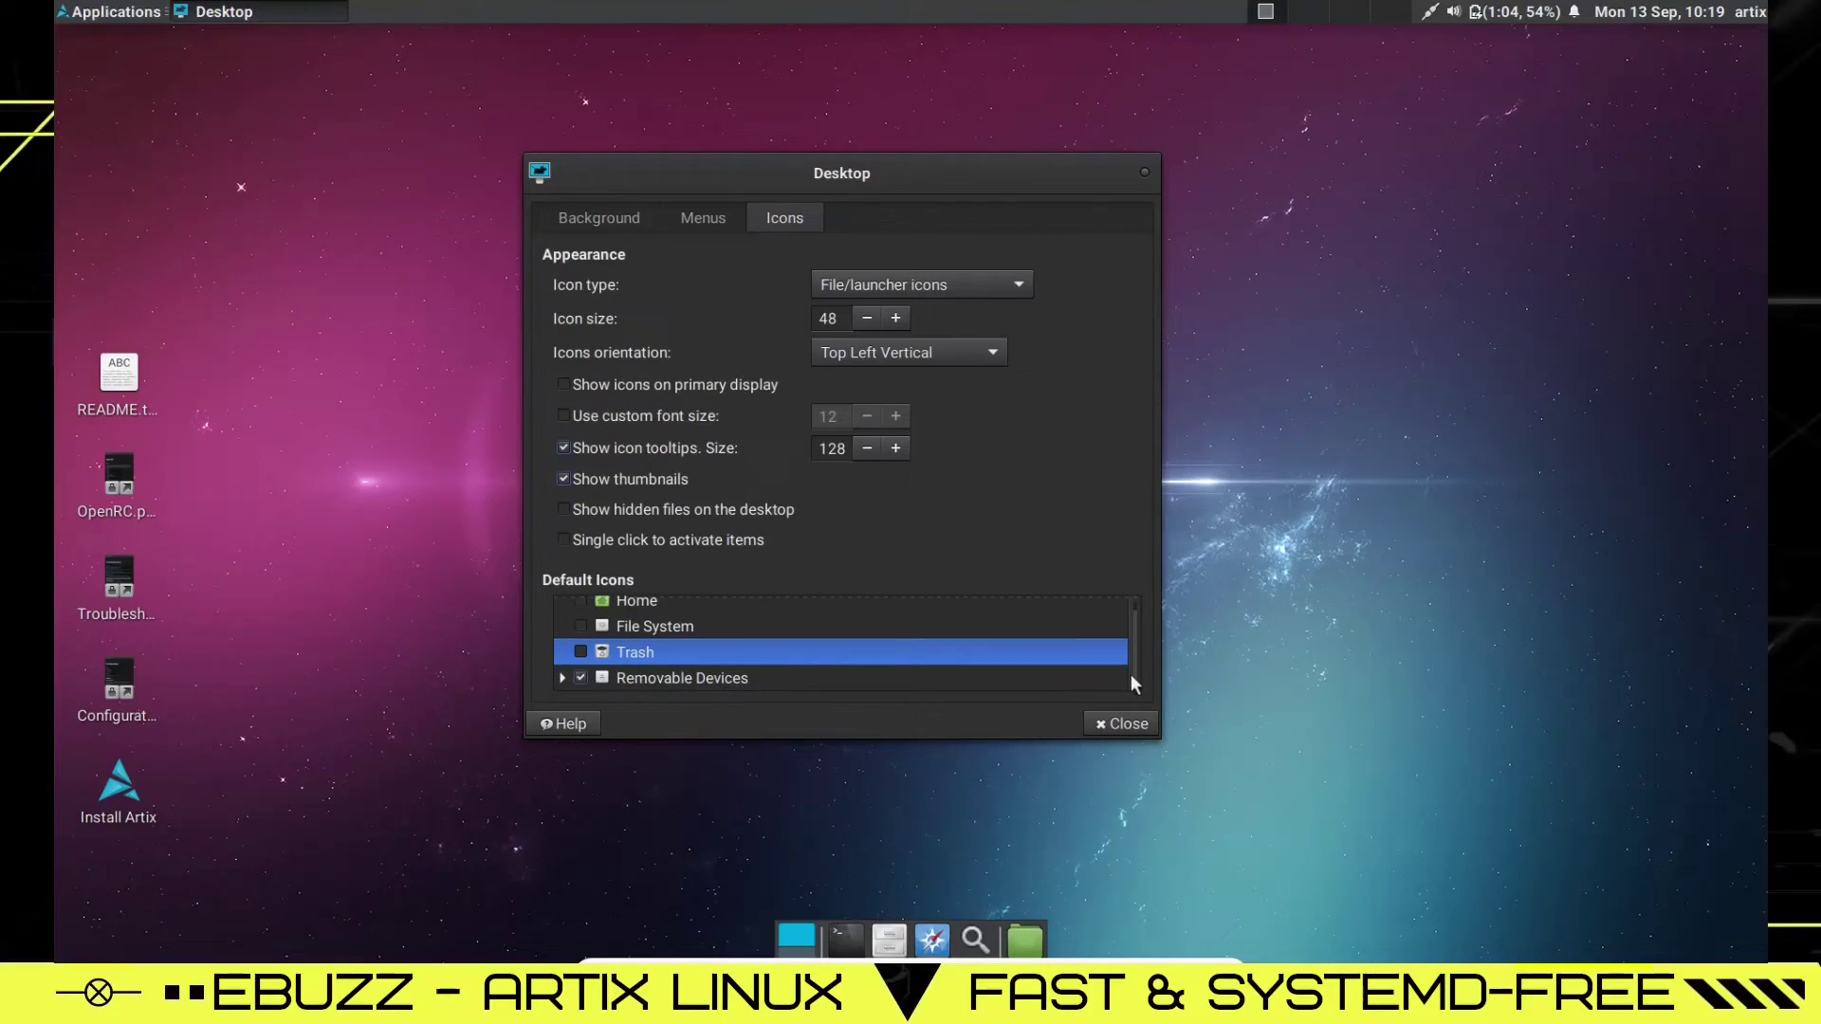
pyautogui.click(581, 685)
pyautogui.click(1102, 725)
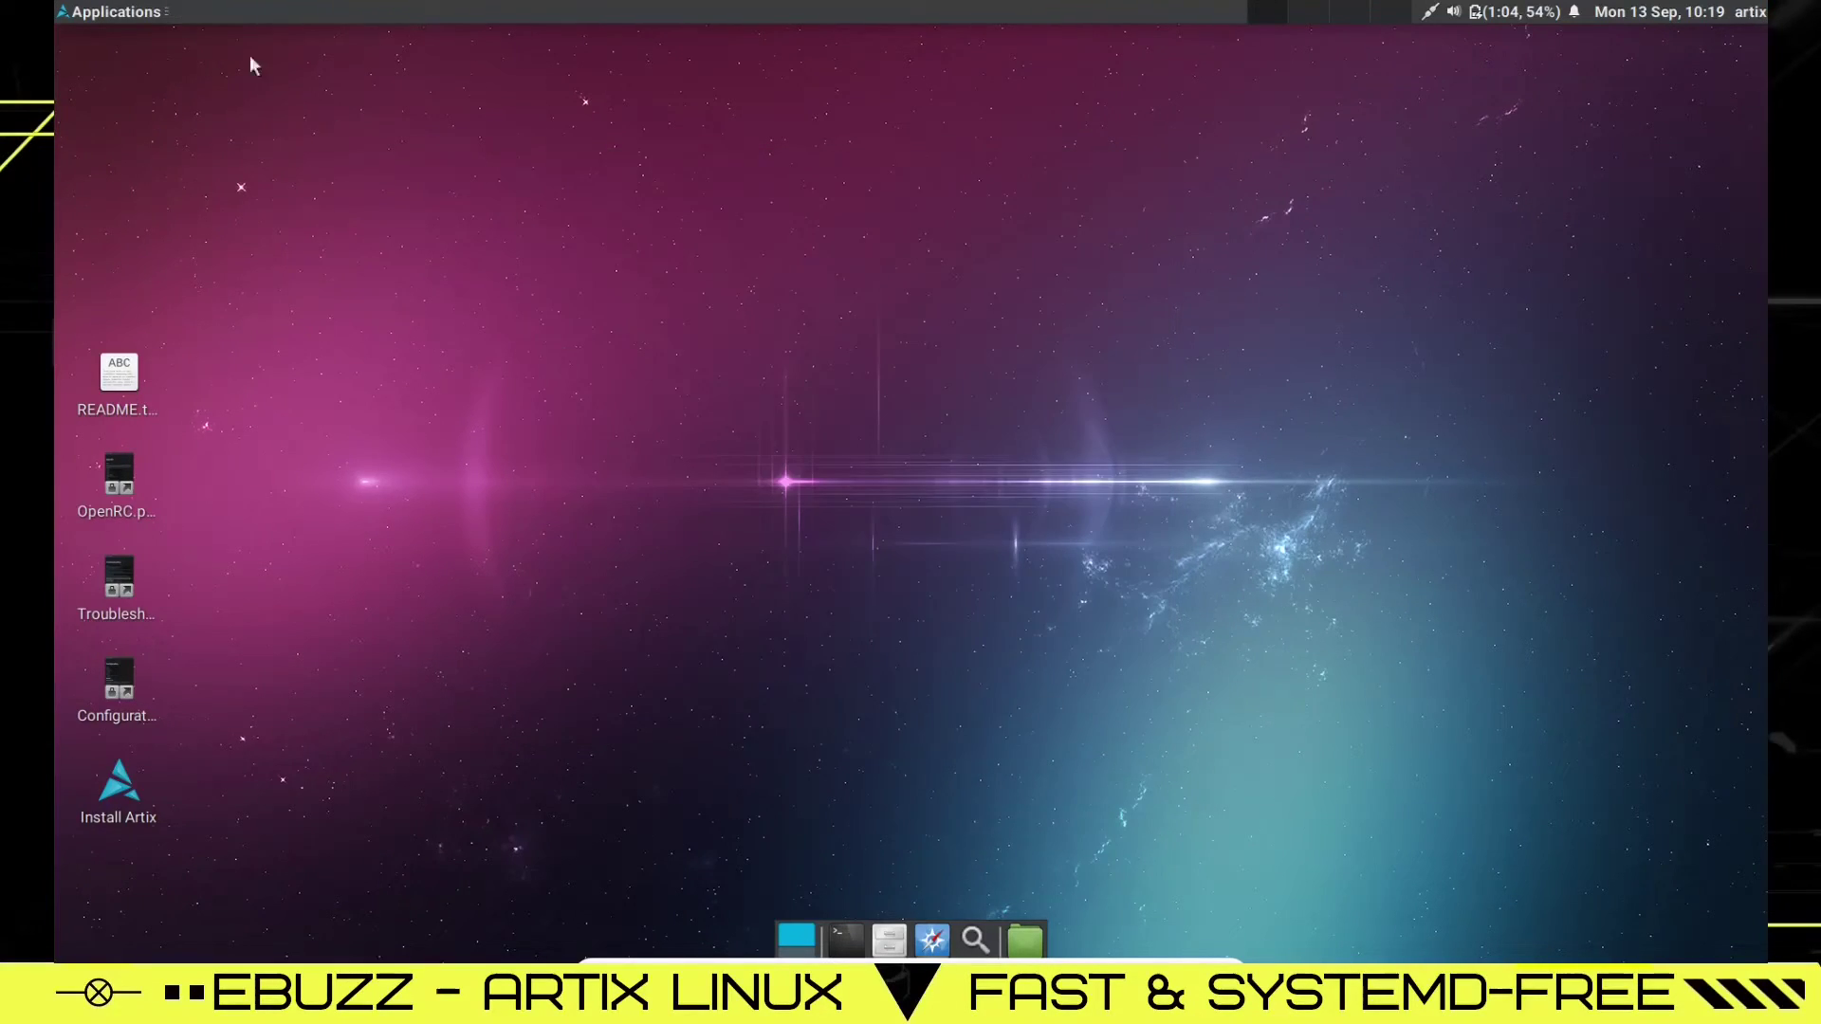
pyautogui.click(109, 11)
pyautogui.click(112, 328)
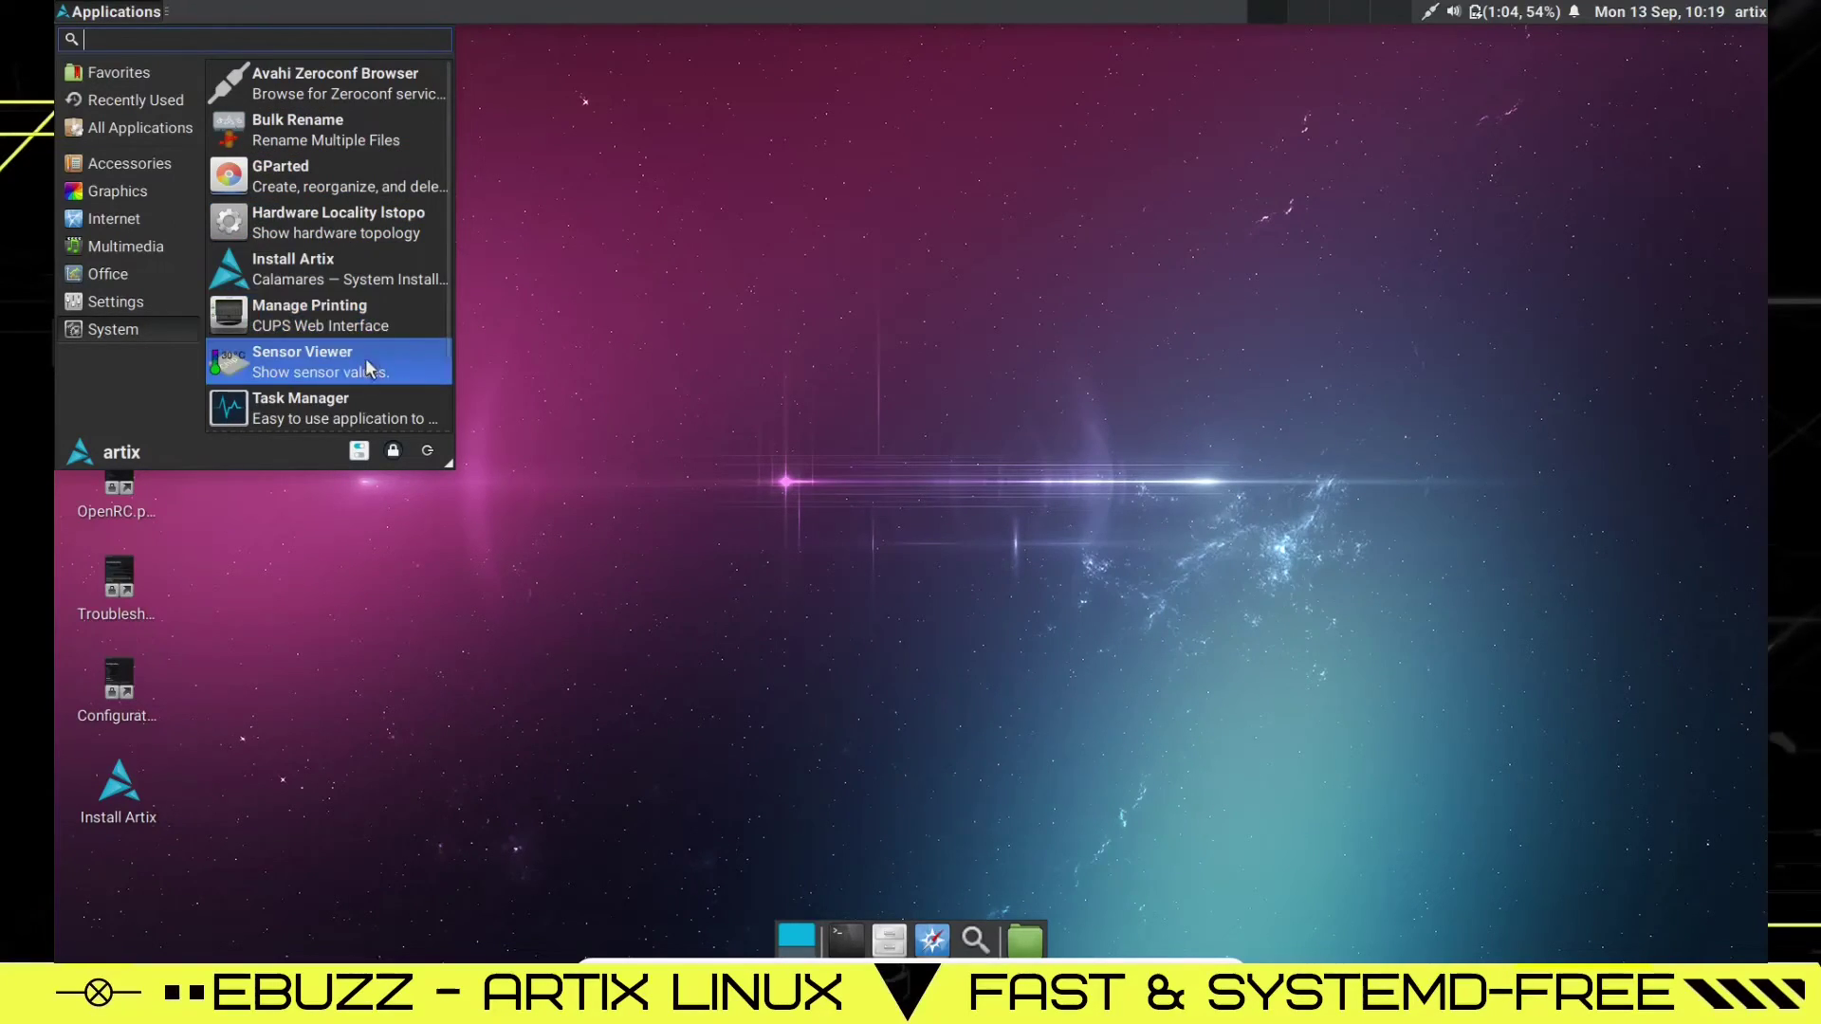
pyautogui.scroll(-1, 337, 389)
pyautogui.scroll(-1, 343, 372)
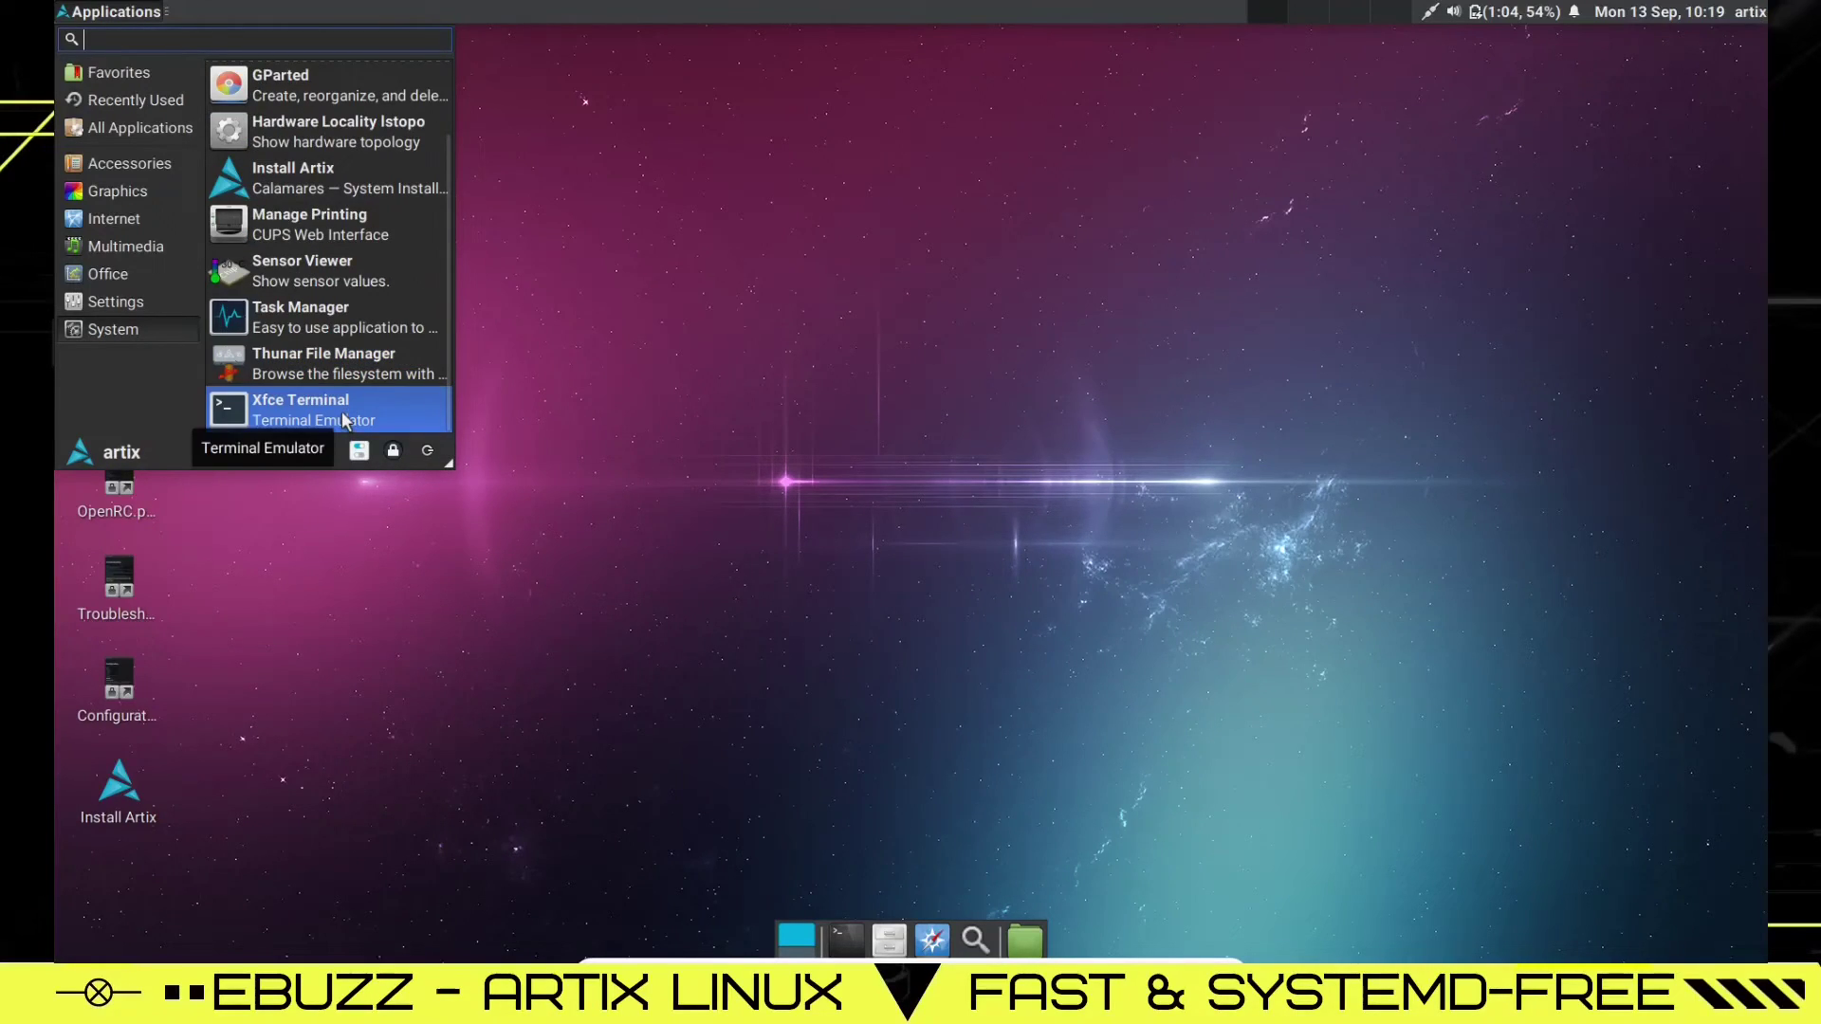
pyautogui.click(927, 380)
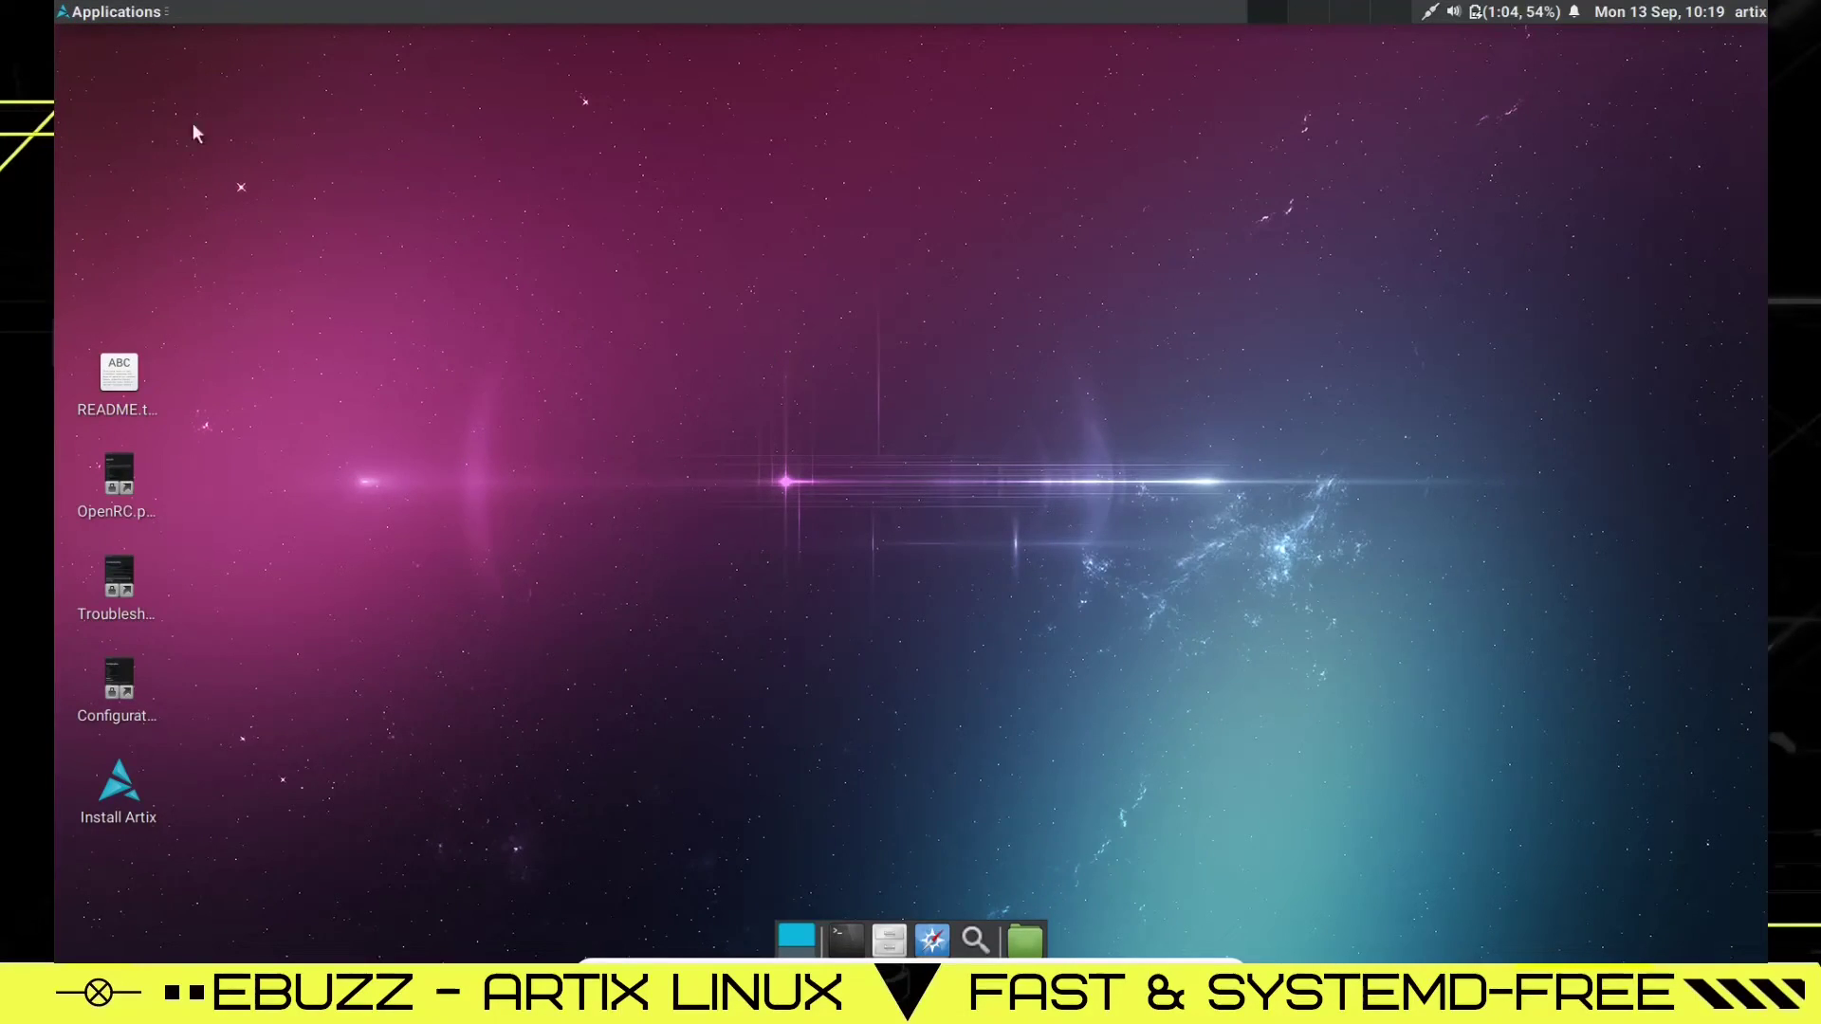
pyautogui.click(102, 13)
pyautogui.click(674, 203)
pyautogui.click(133, 14)
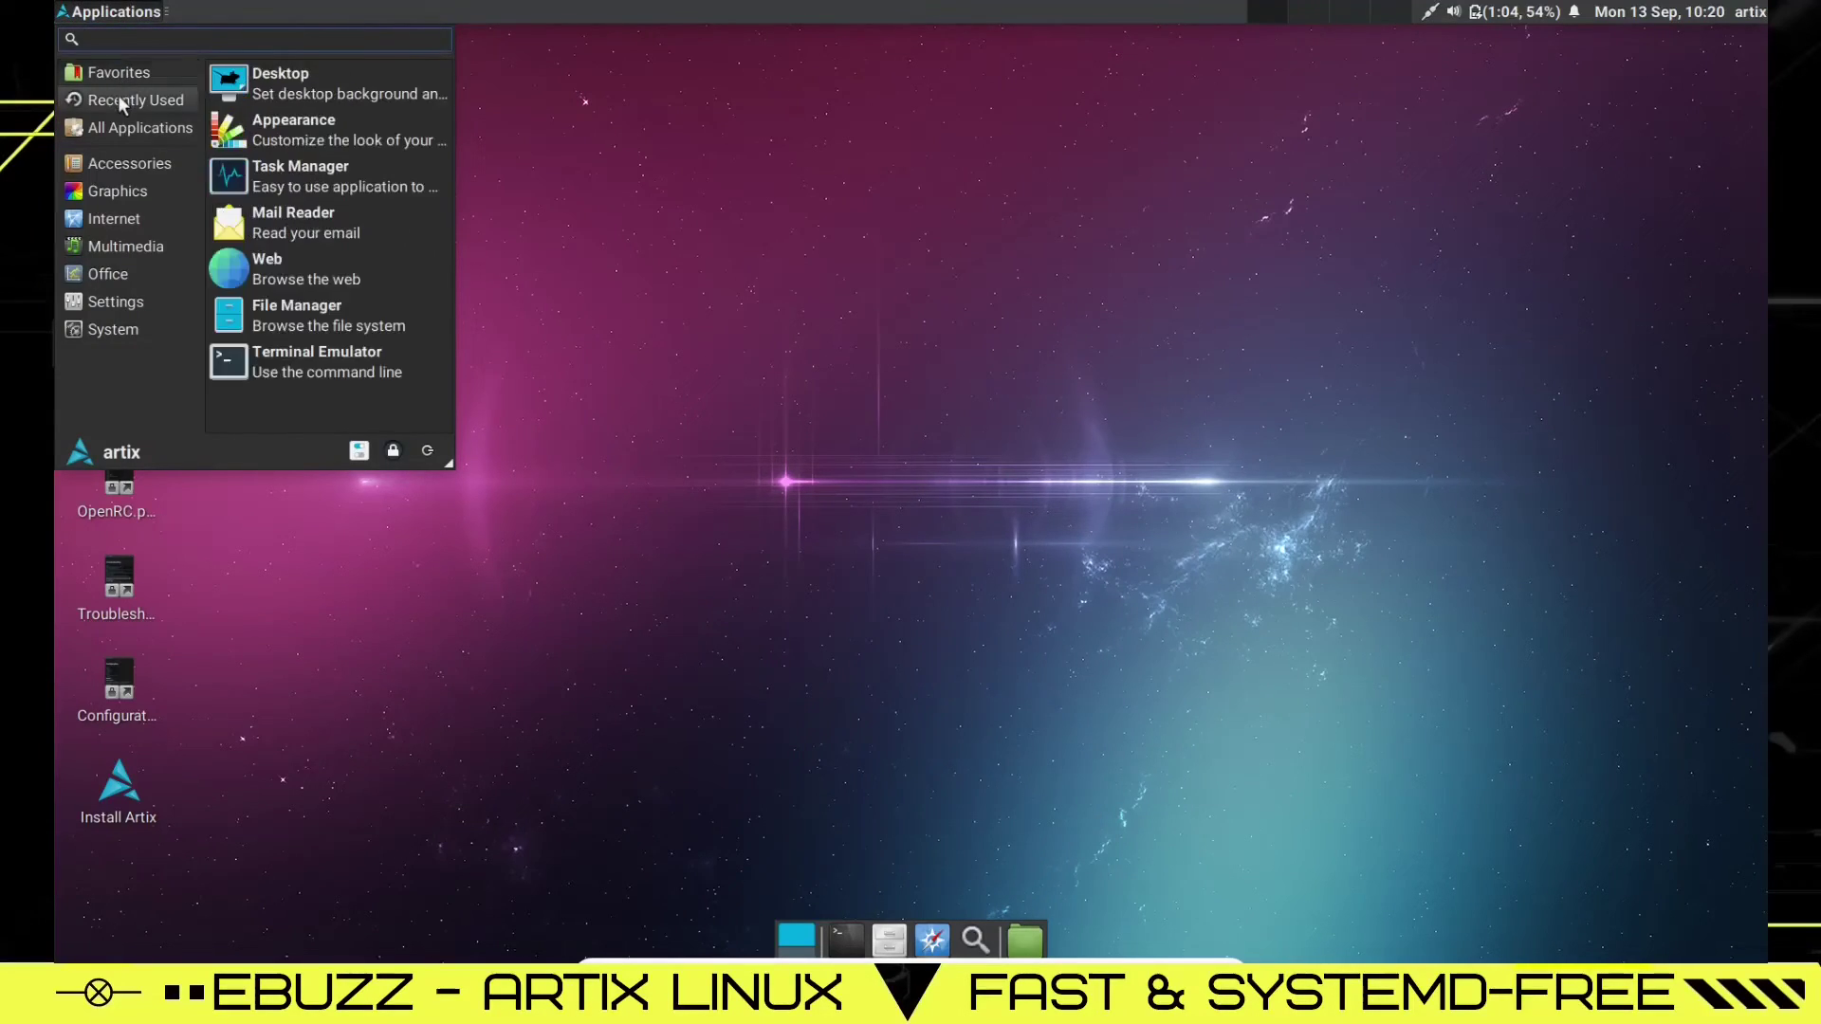
pyautogui.moveTo(112, 103)
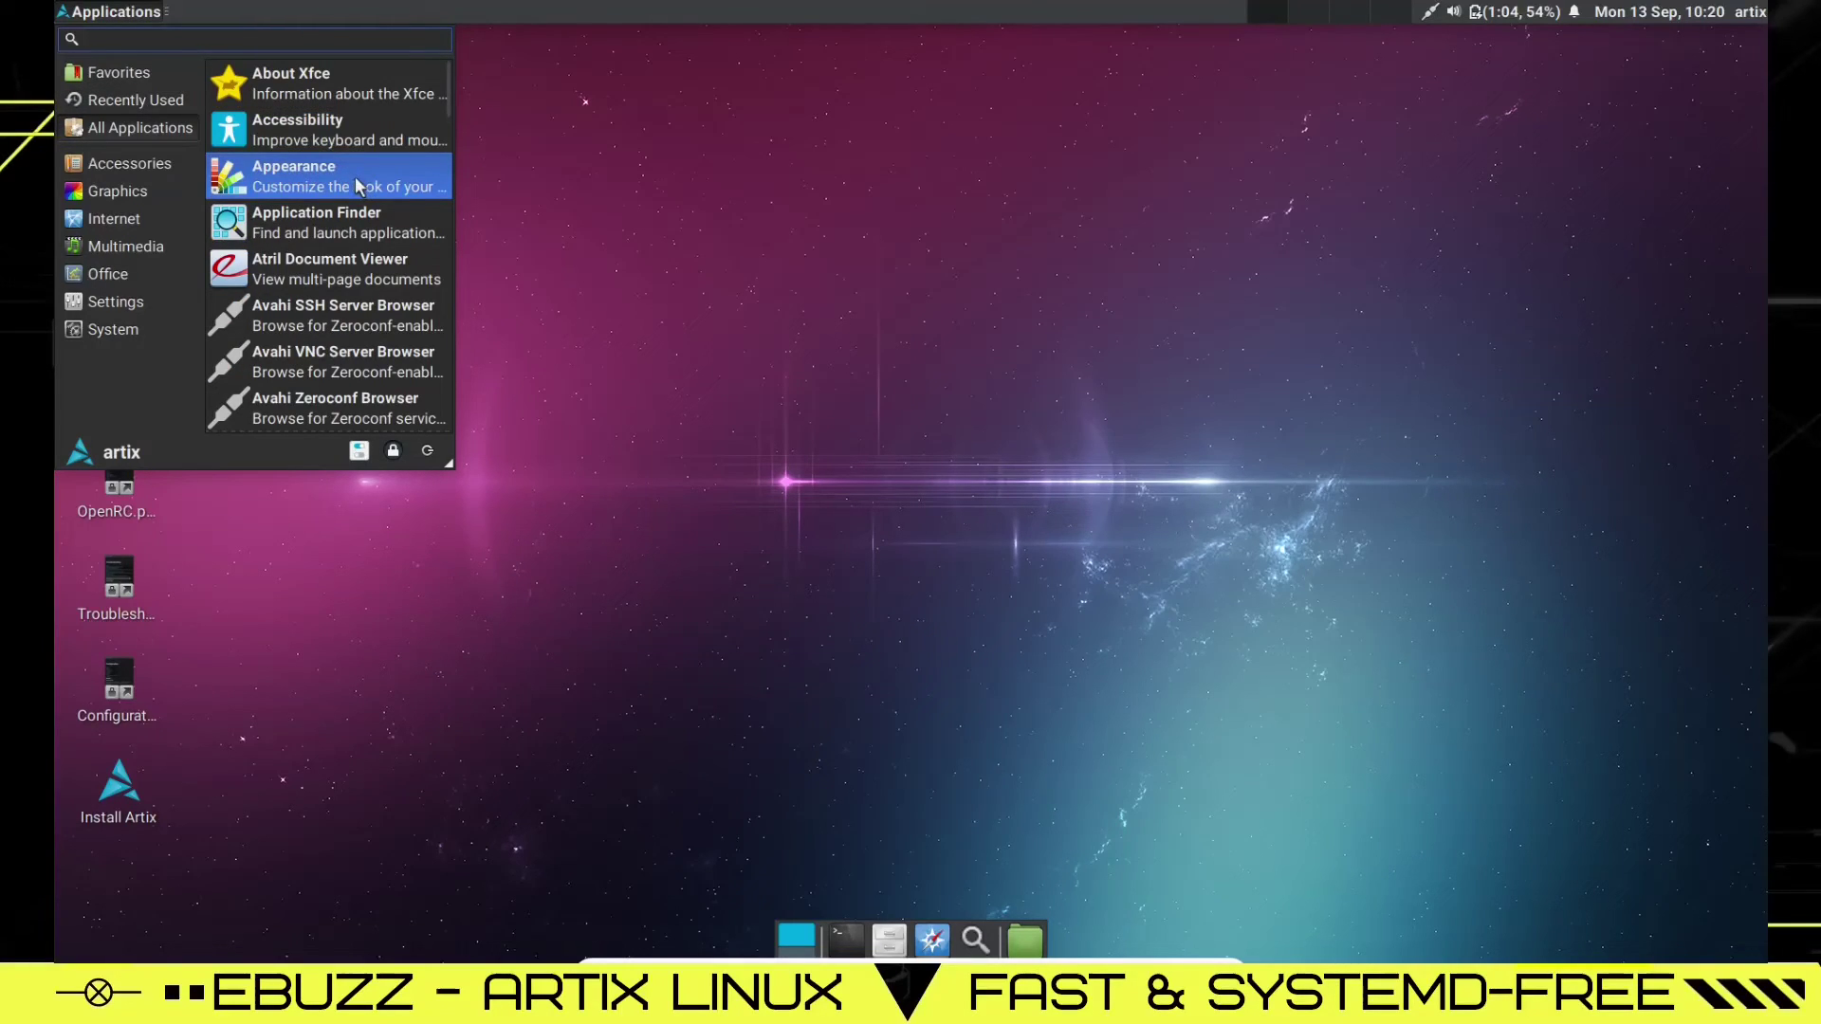
pyautogui.scroll(-10, 357, 185)
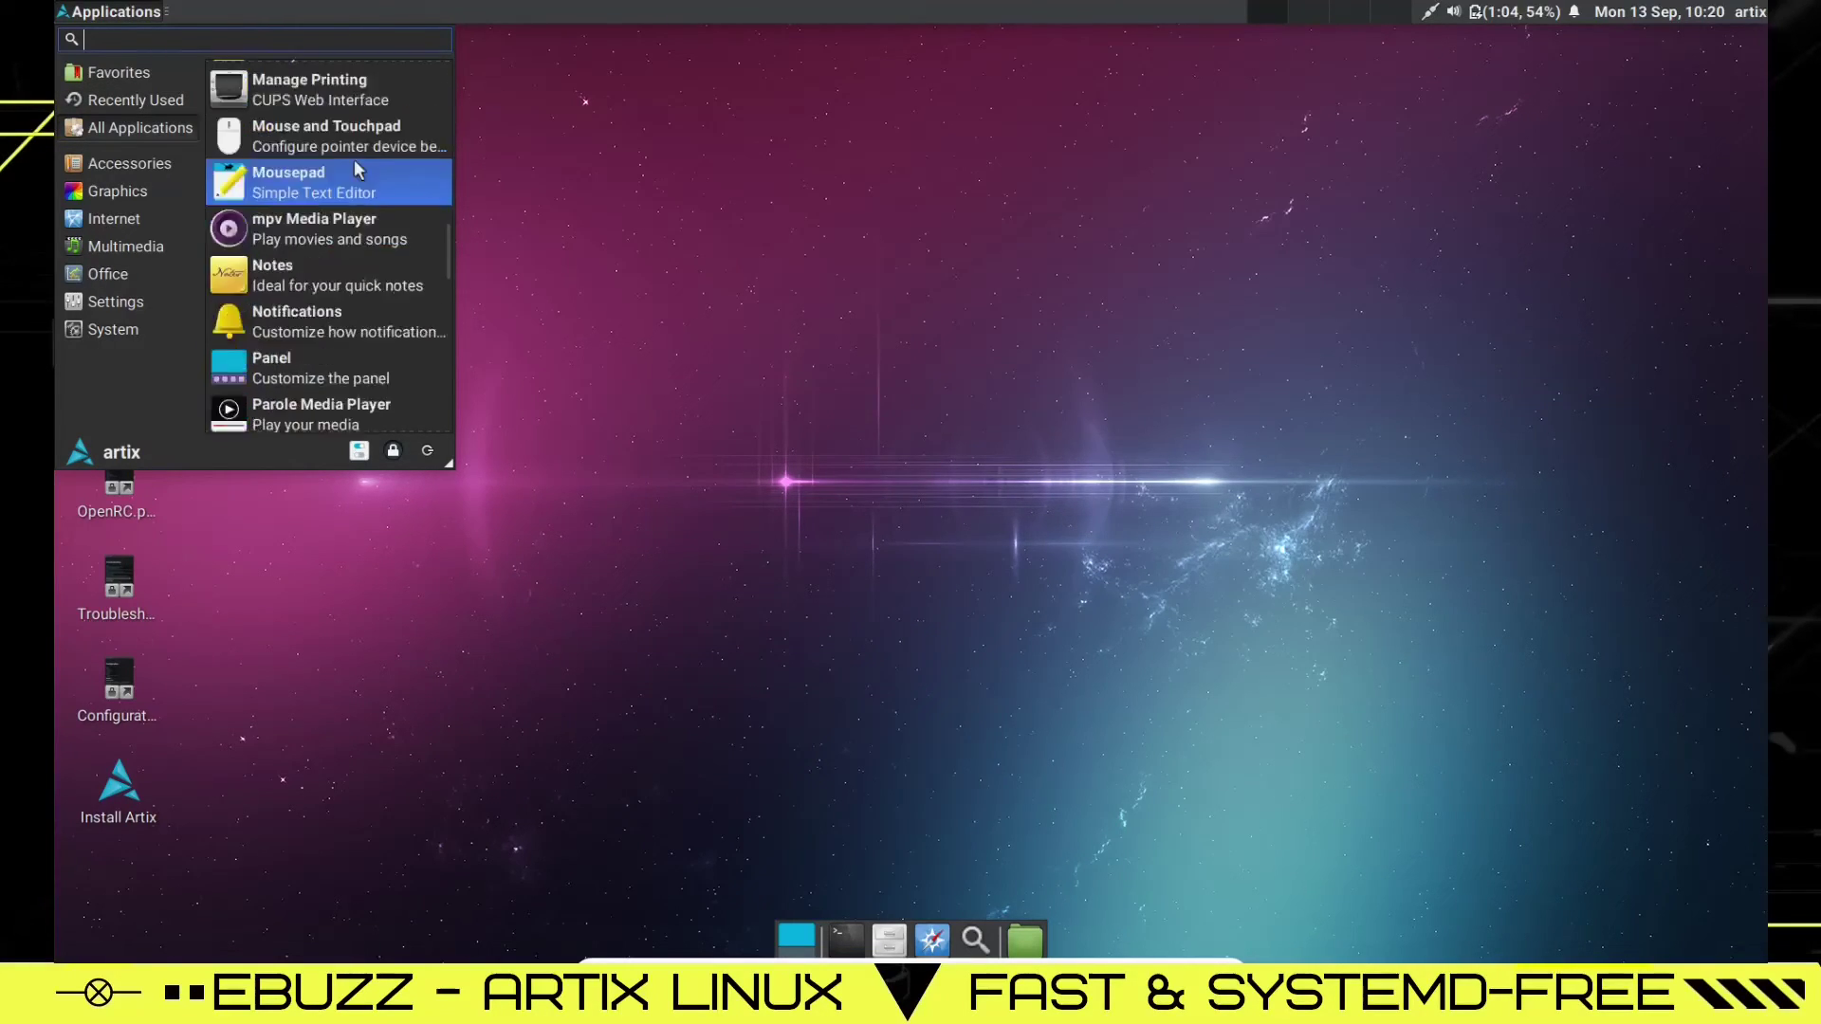
pyautogui.scroll(-6, 358, 169)
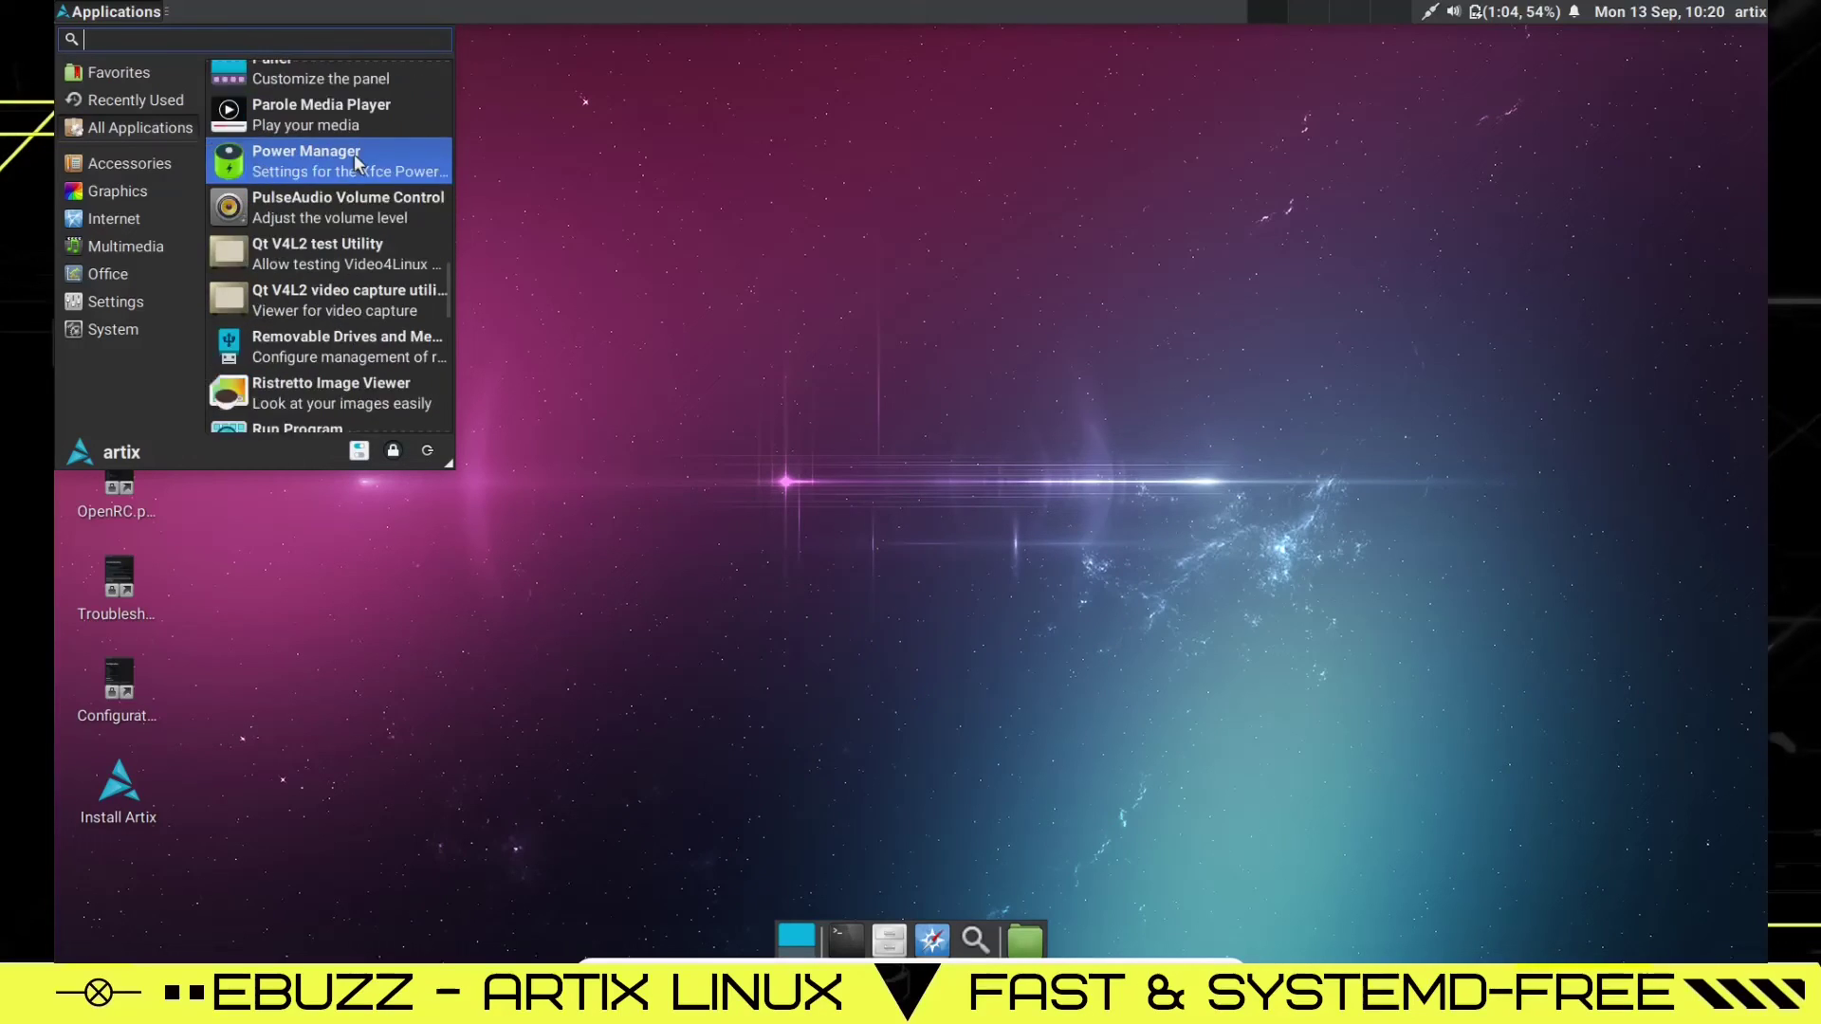
pyautogui.scroll(-5, 356, 158)
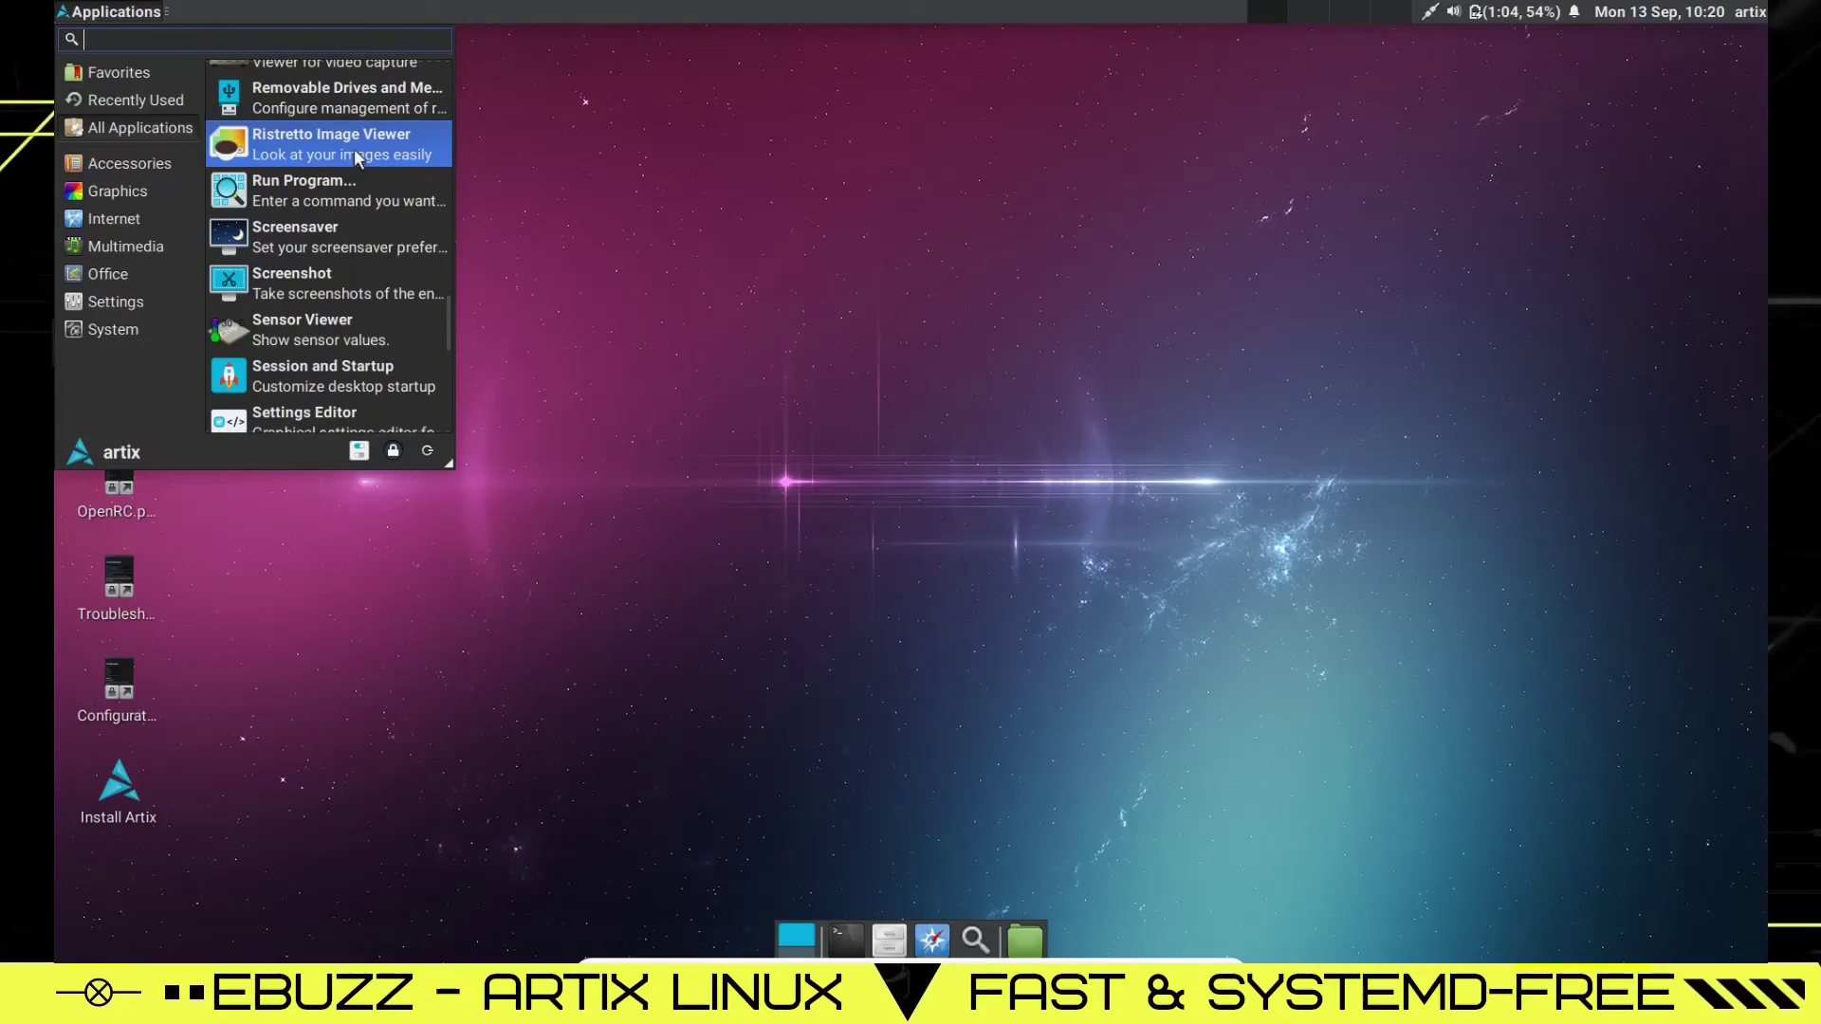
pyautogui.scroll(-2, 355, 158)
pyautogui.scroll(-3, 353, 148)
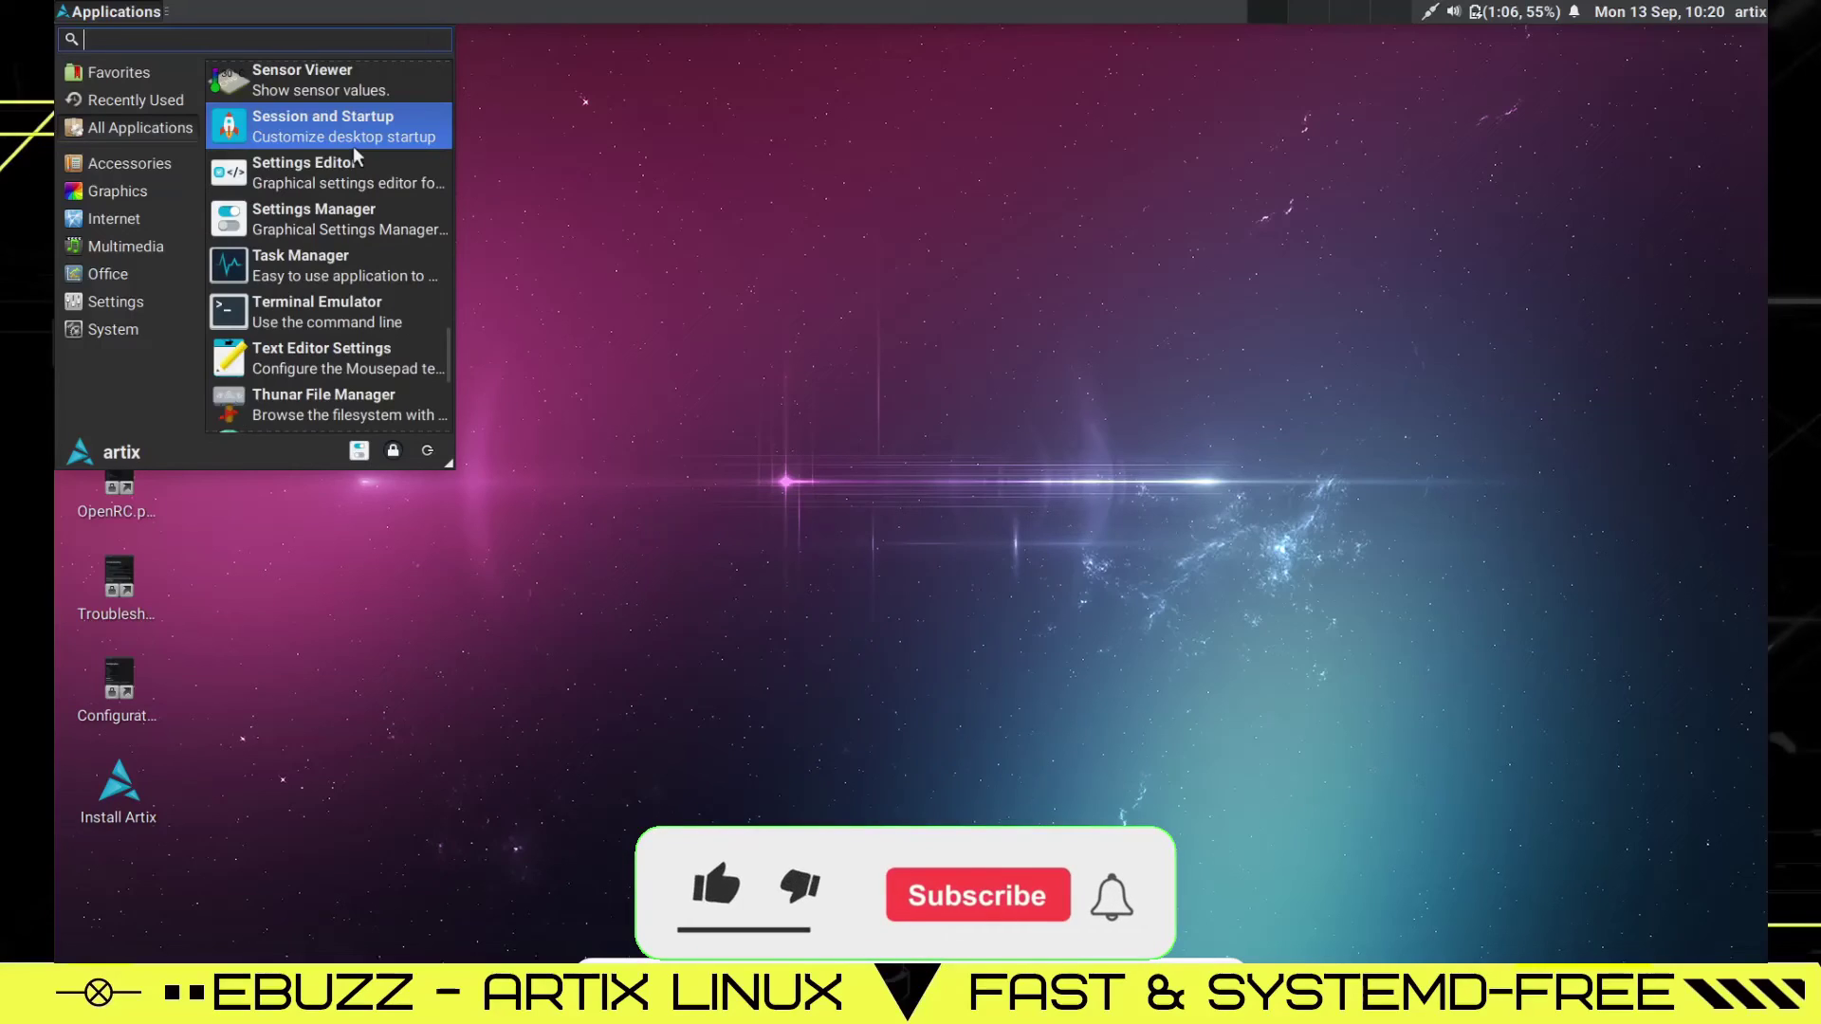
pyautogui.scroll(-3, 356, 157)
pyautogui.scroll(-2, 352, 154)
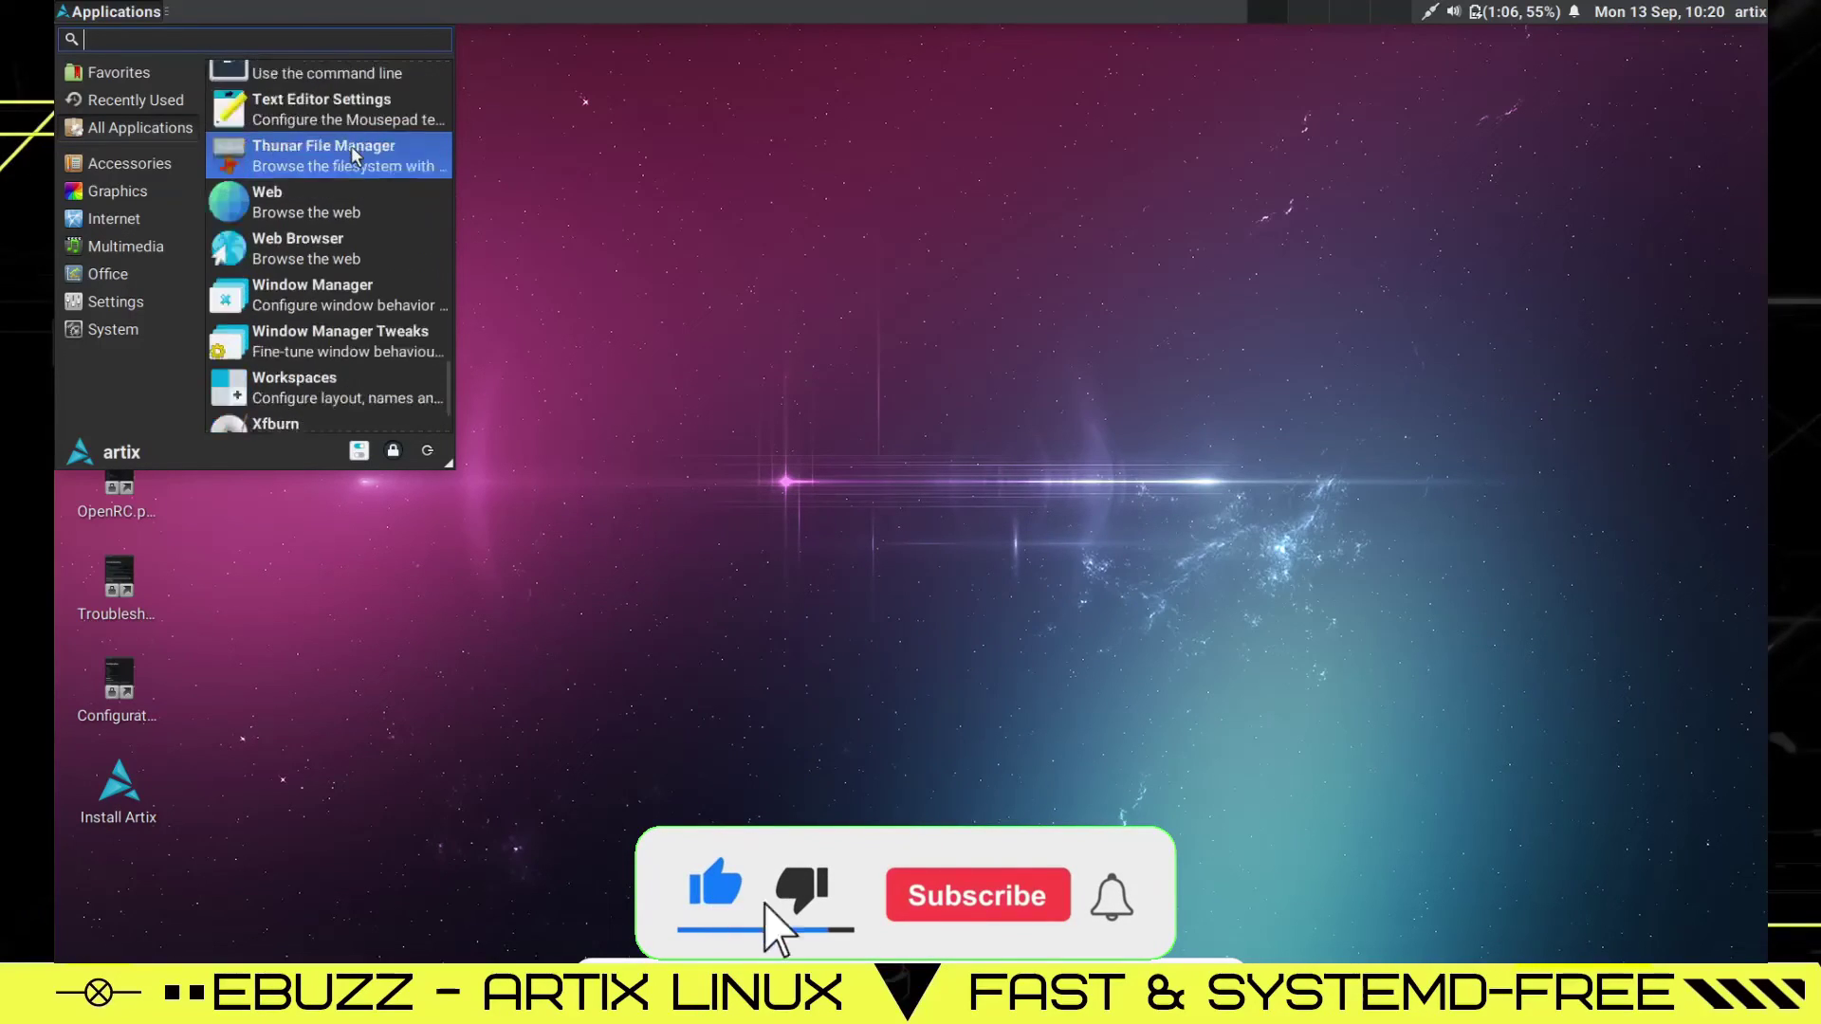
pyautogui.scroll(-3, 353, 154)
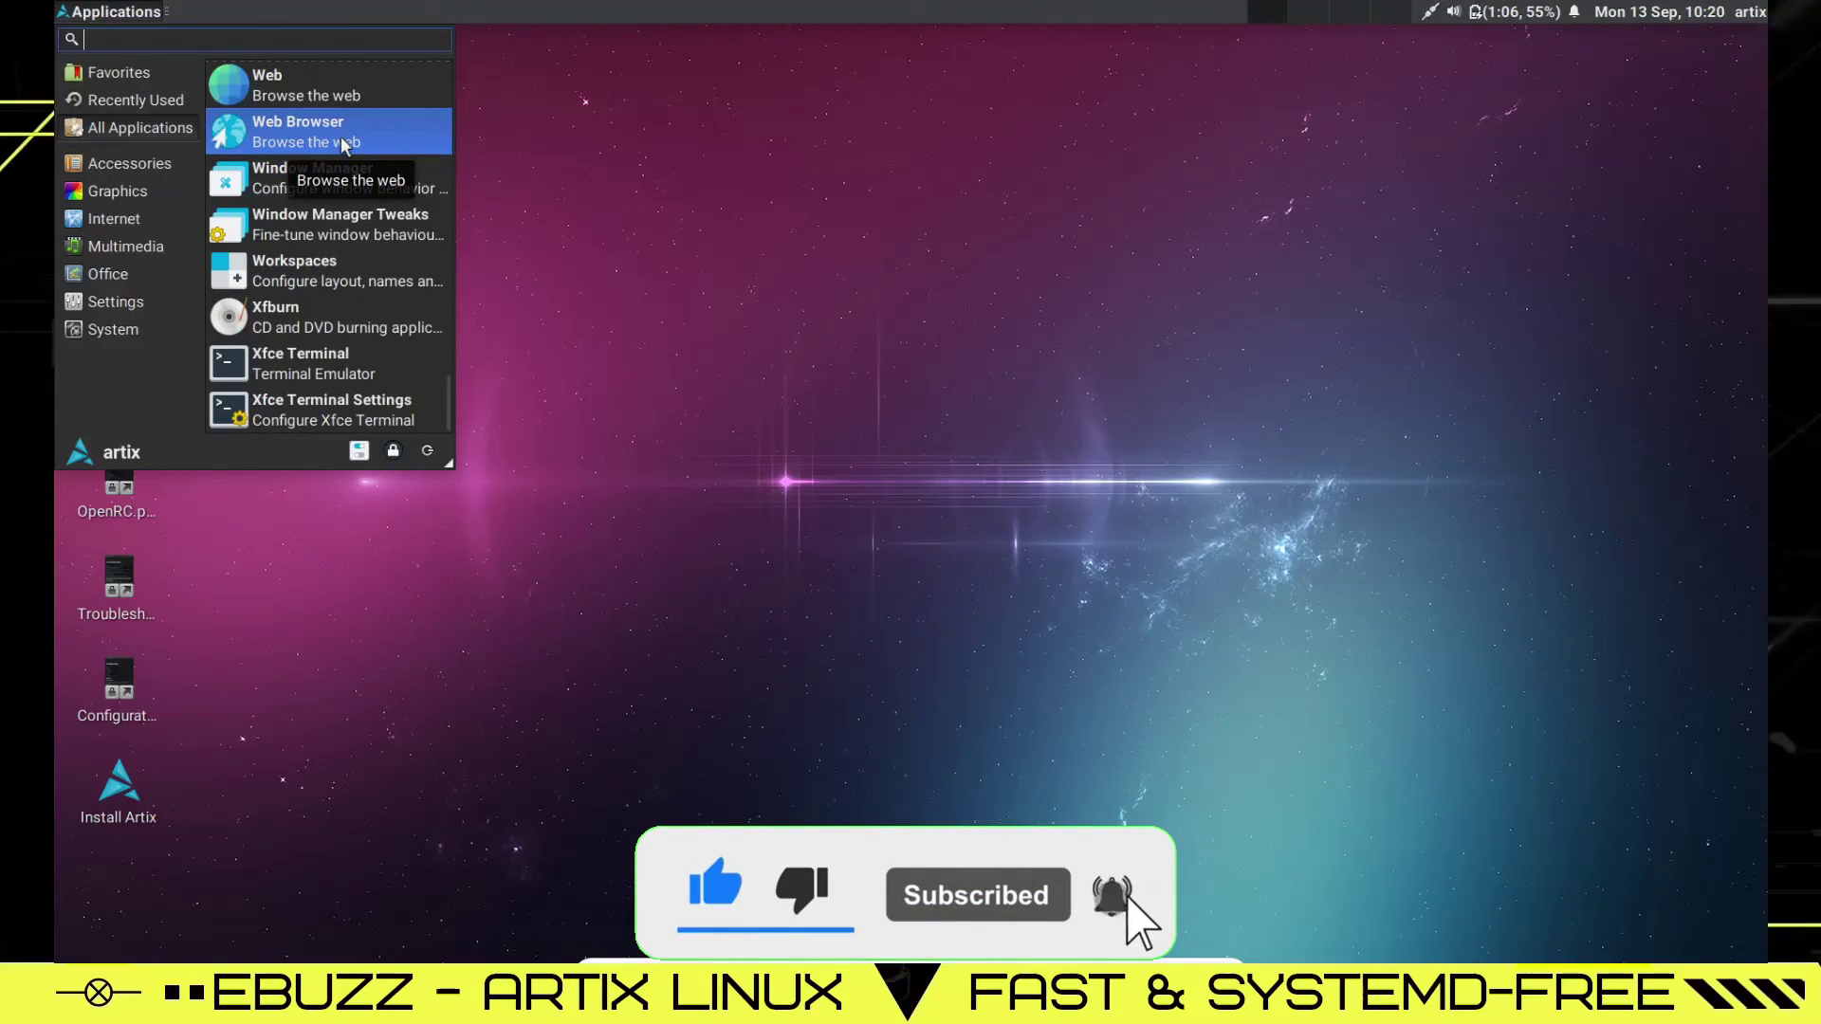
pyautogui.click(343, 144)
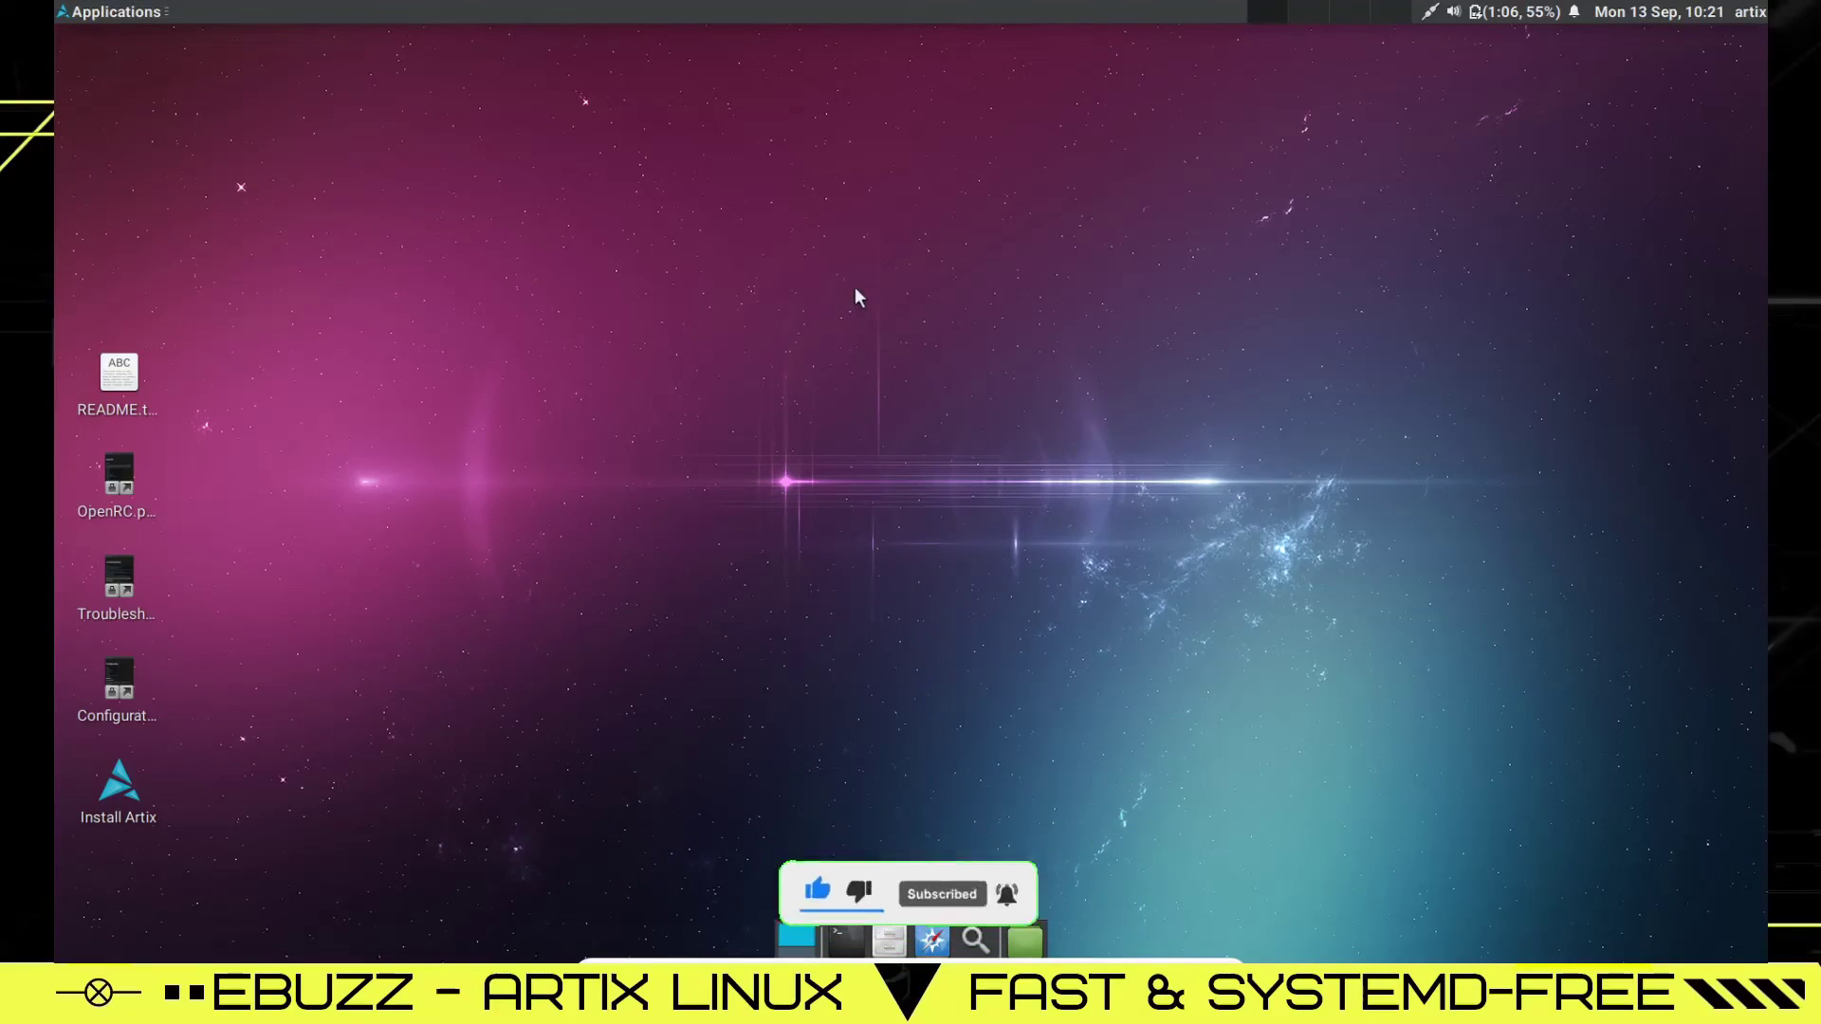